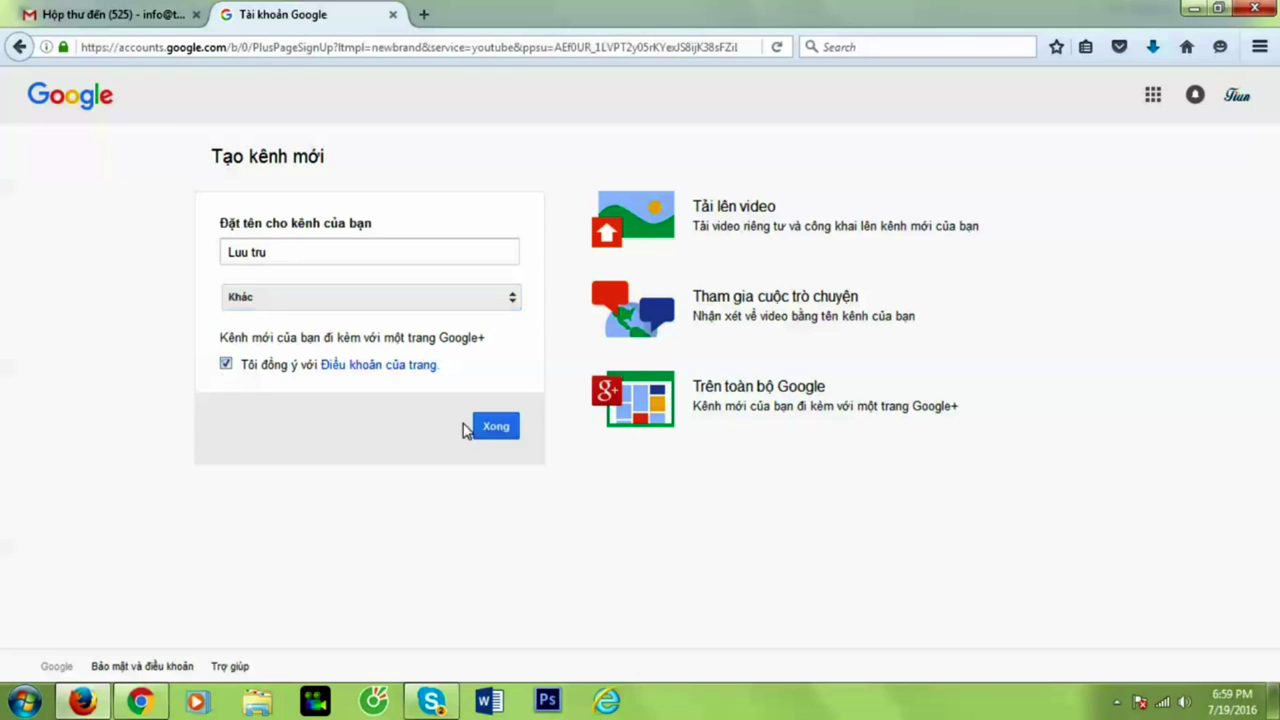
Finish creating the 'Luu tru' channel with the terms checkbox ticked.
{"action": "left_click", "coordinate": [484, 429]}
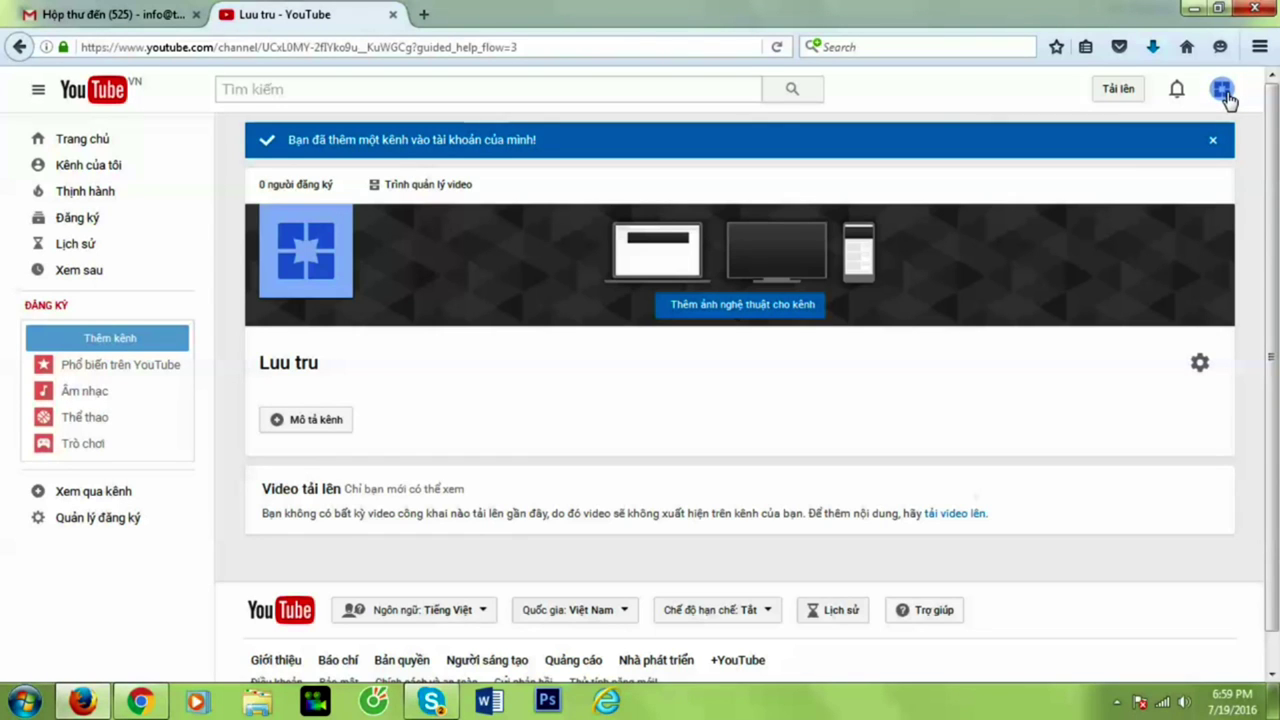
Open the account switcher and scroll the channel list toward the Tiun channel.
{"action": "left_click", "coordinate": [1221, 97]}
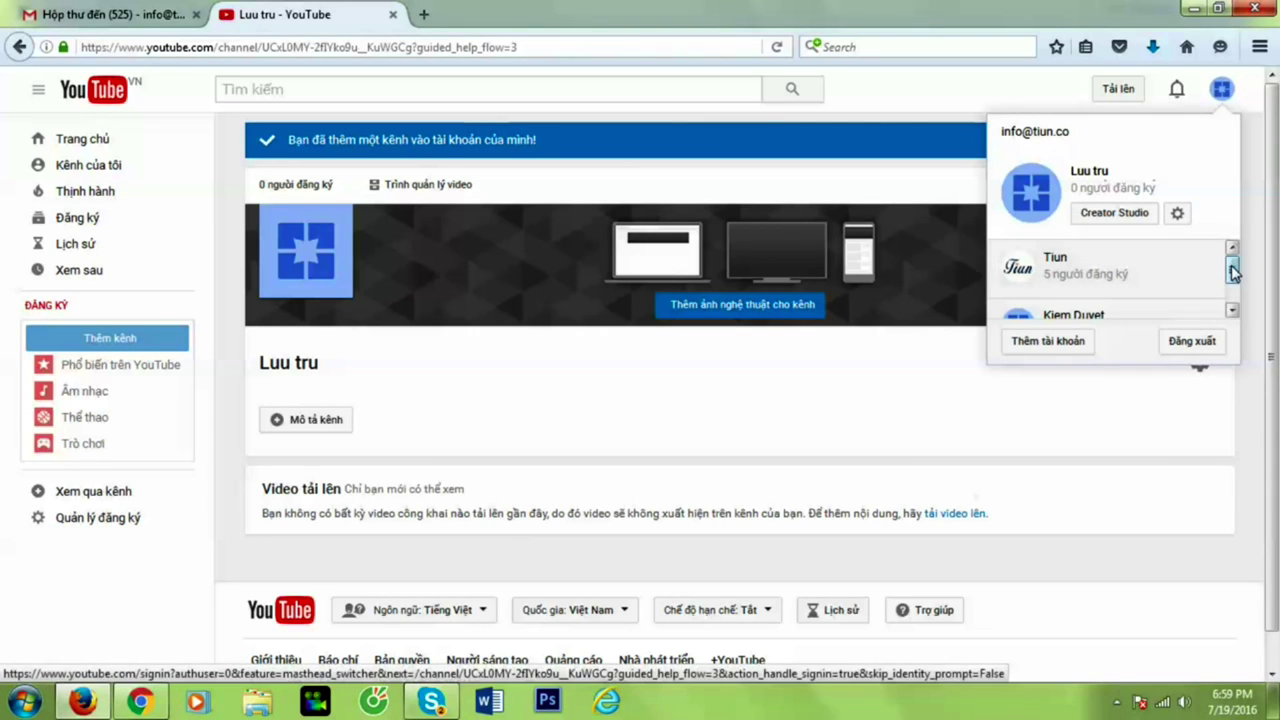
{"action": "mouse_move", "coordinate": [1234, 277]}
{"action": "left_mouse_down"}
{"action": "mouse_move", "coordinate": [1233, 305]}
{"action": "mouse_move", "coordinate": [1233, 258]}
{"action": "left_mouse_up"}
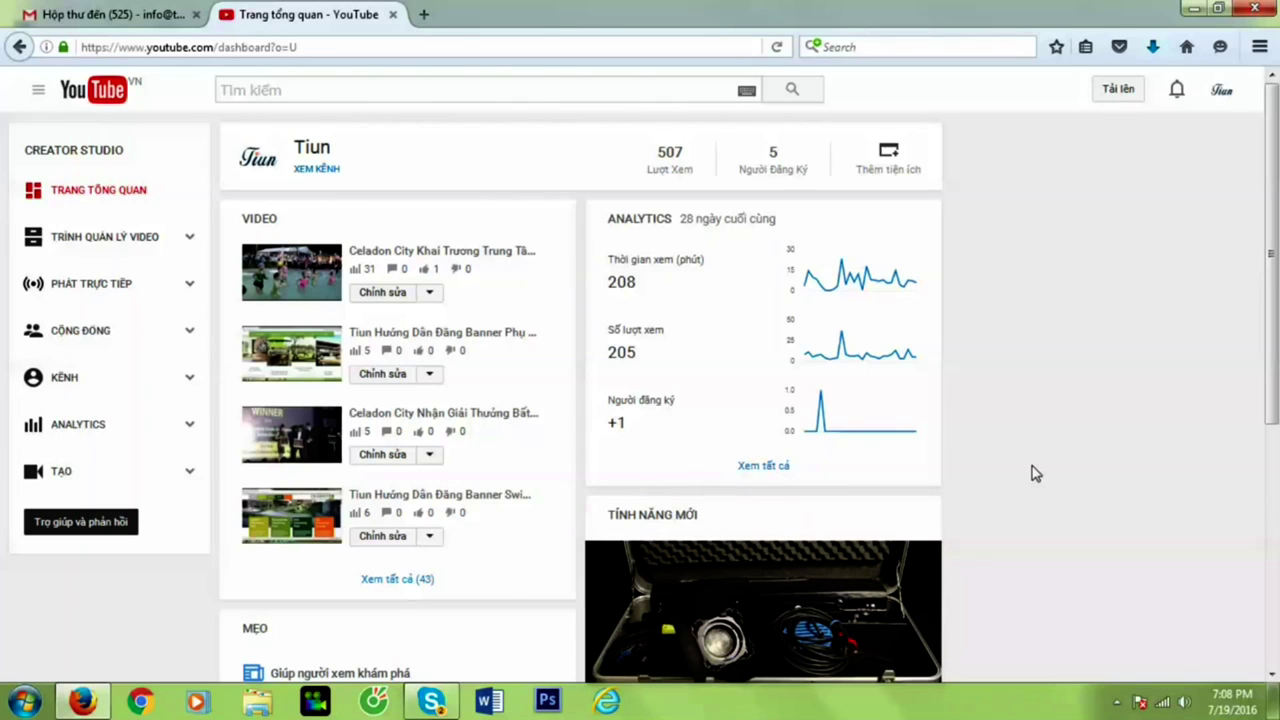
From KÊNH, go to the channel country setting and open the Quốc gia list.
{"action": "left_click", "coordinate": [192, 382]}
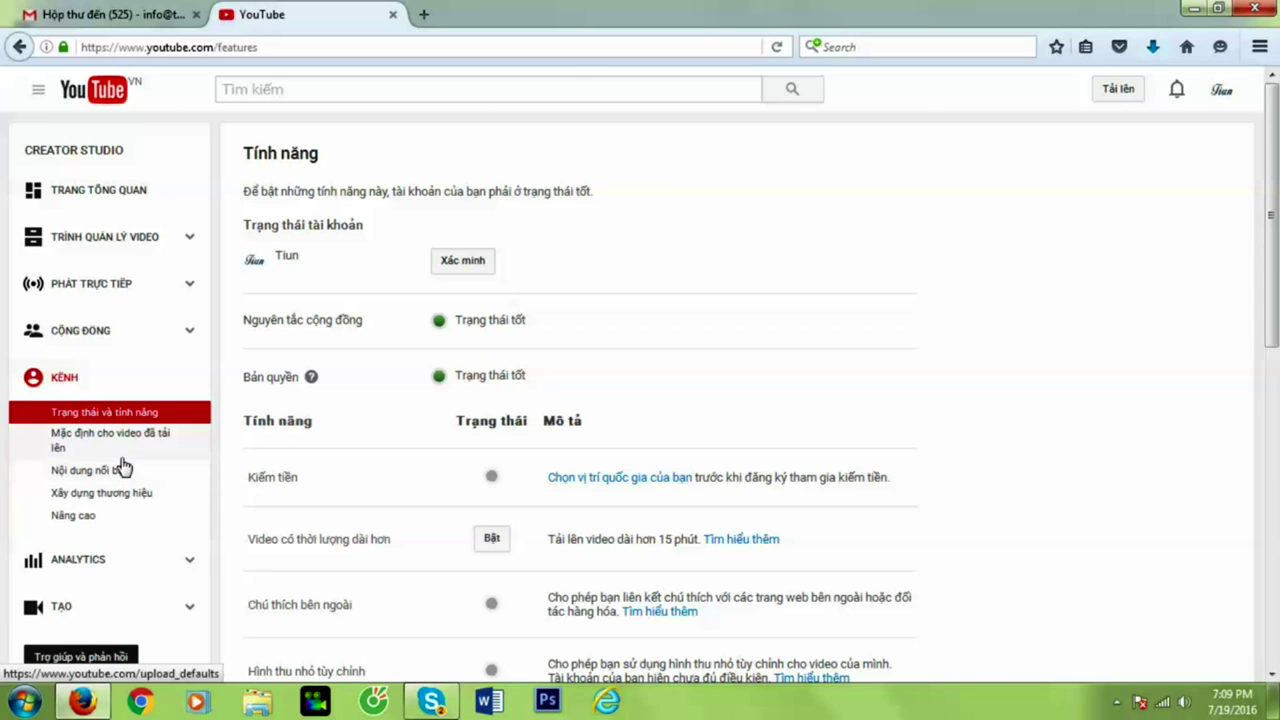
{"action": "left_click", "coordinate": [633, 486]}
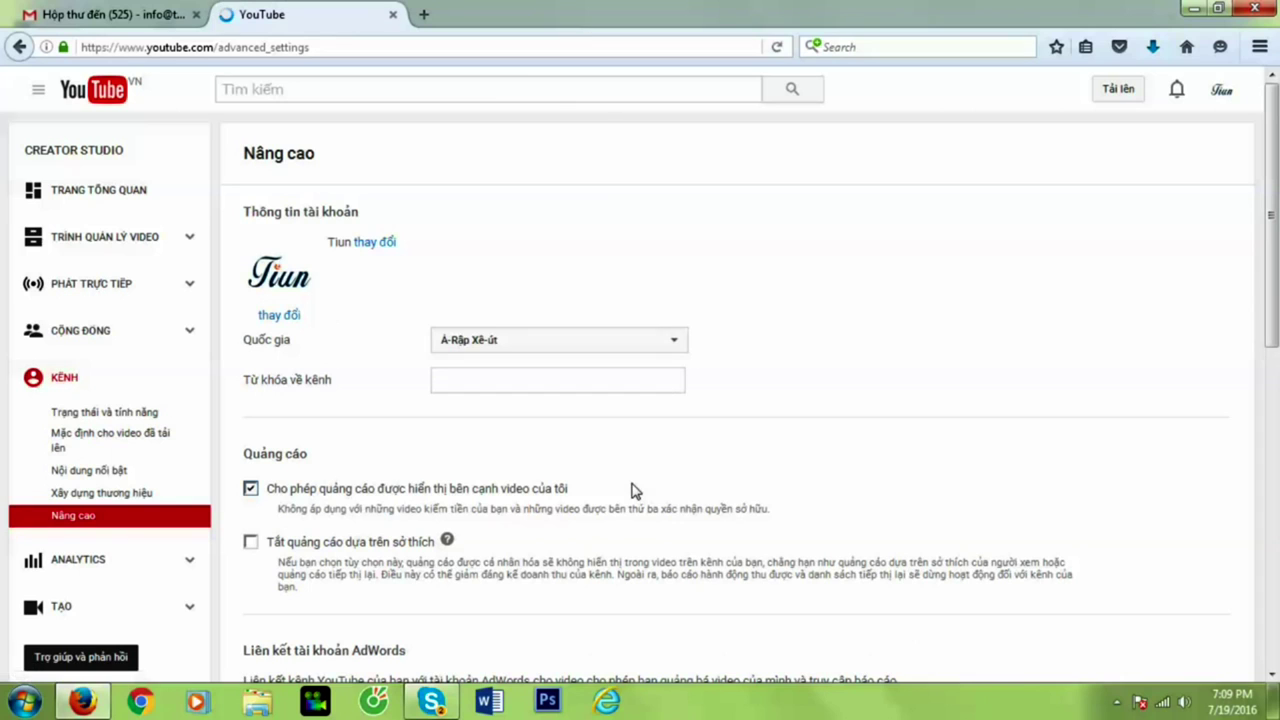
{"action": "left_click", "coordinate": [596, 339]}
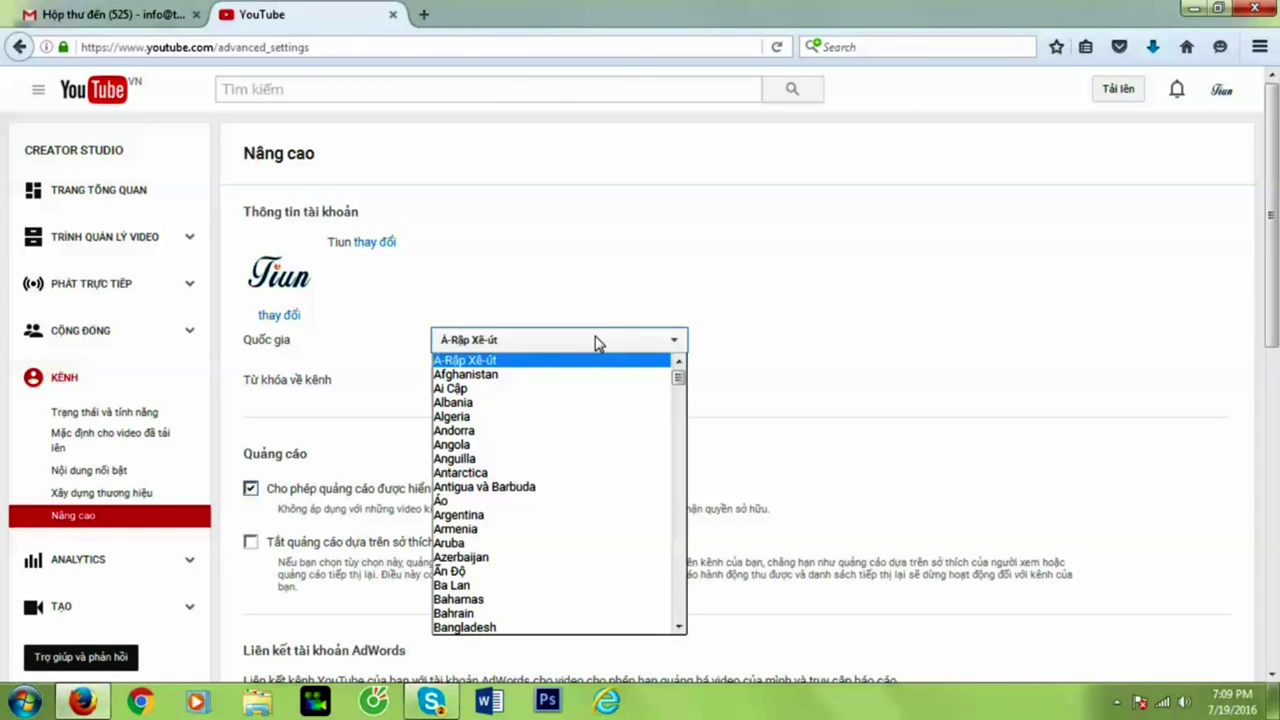
Select Việt Nam as the channel's country.
{"action": "left_click_drag", "start_coordinate": [678, 376], "coordinate": [682, 682]}
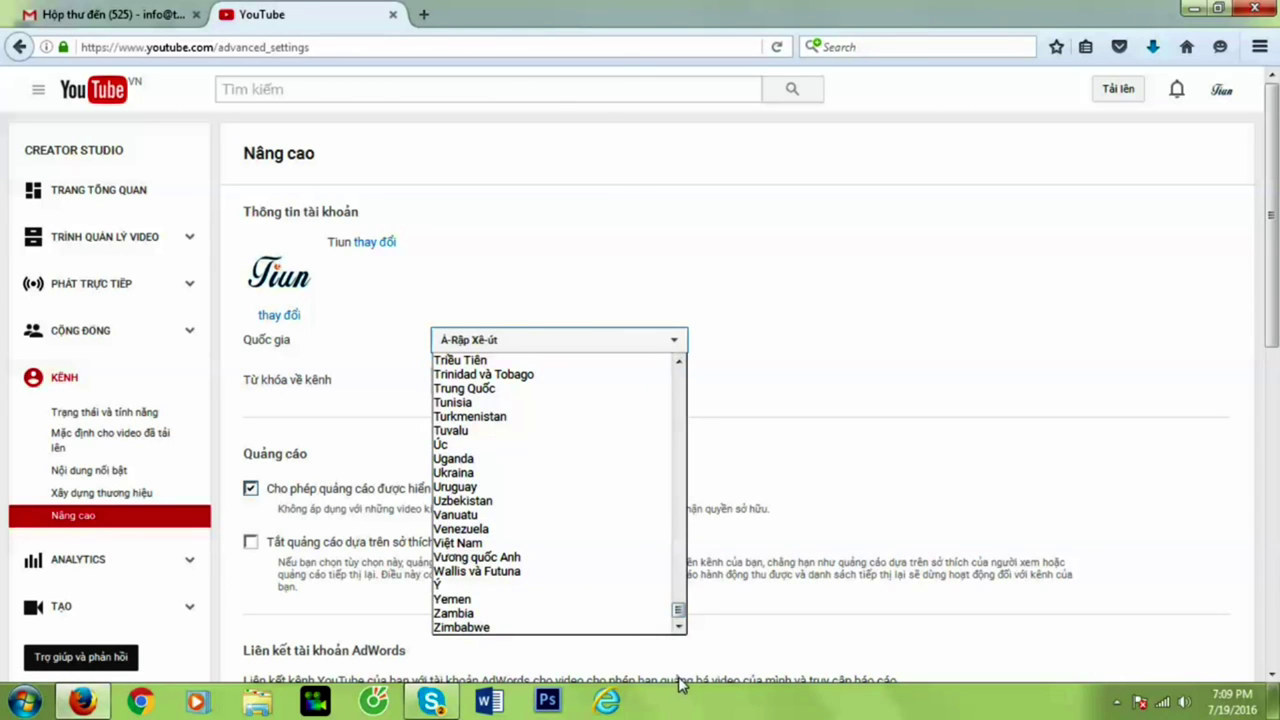
{"action": "left_click", "coordinate": [579, 543]}
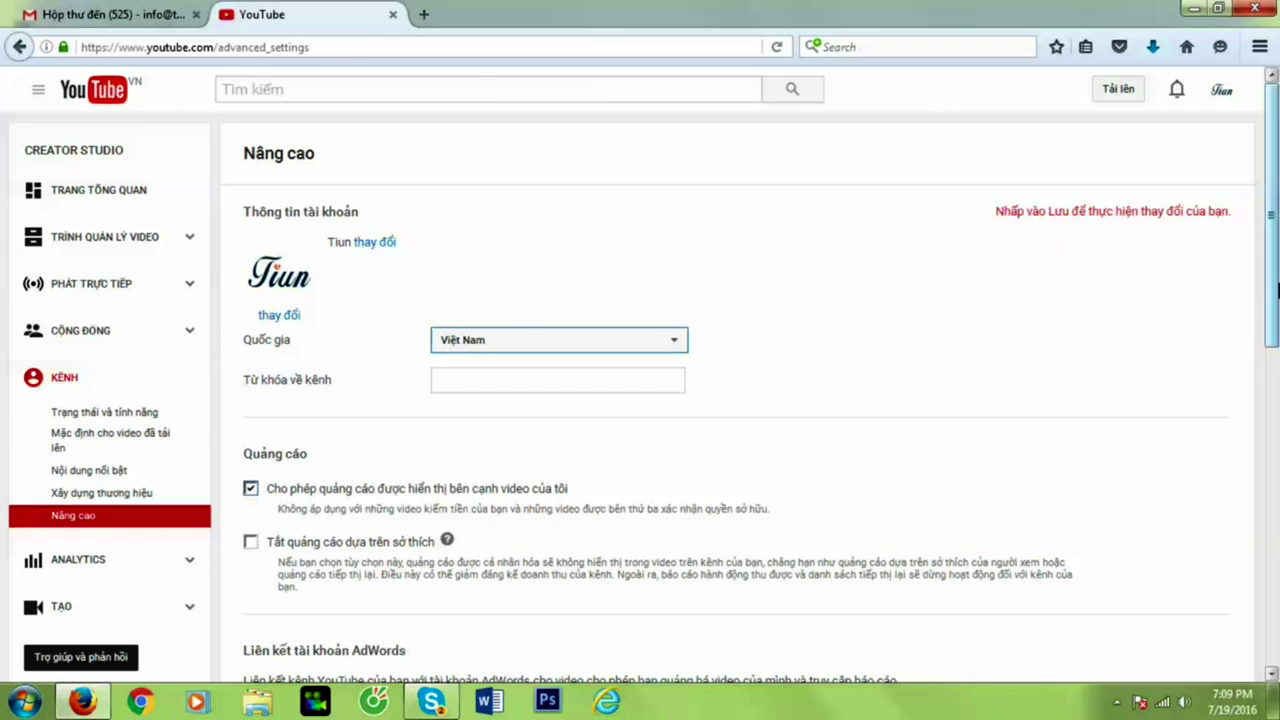
{"action": "left_click_drag", "start_coordinate": [1277, 289], "coordinate": [1277, 310]}
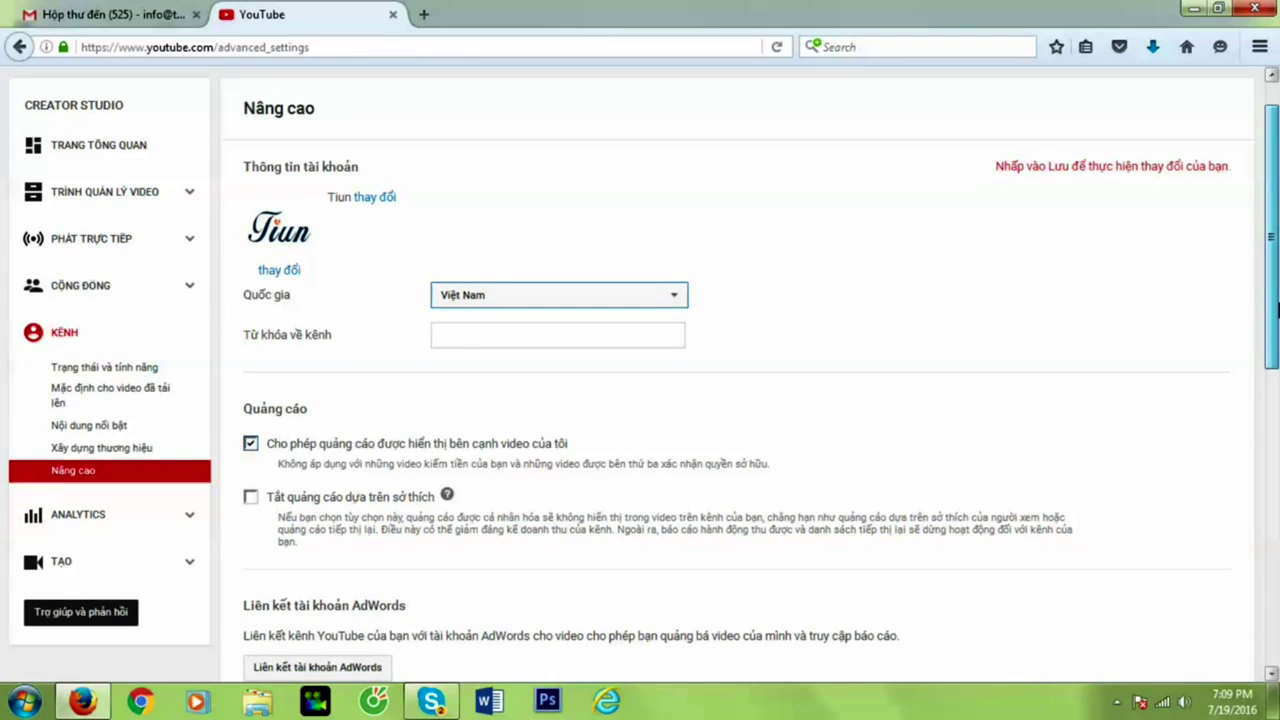
{"action": "left_click_drag", "start_coordinate": [1277, 310], "coordinate": [1277, 382]}
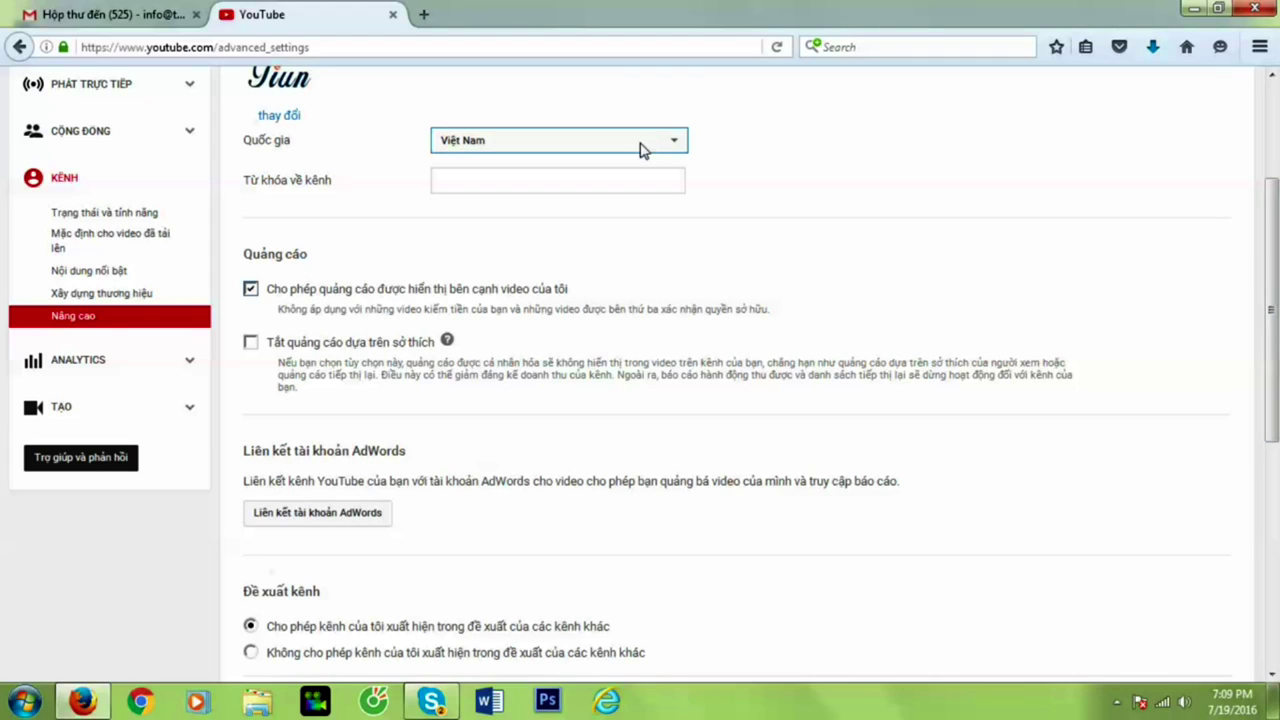
Add the channel keyword 'website', save, and return to Status and features.
{"action": "left_click", "coordinate": [624, 176]}
{"action": "type", "text": "wwww"}
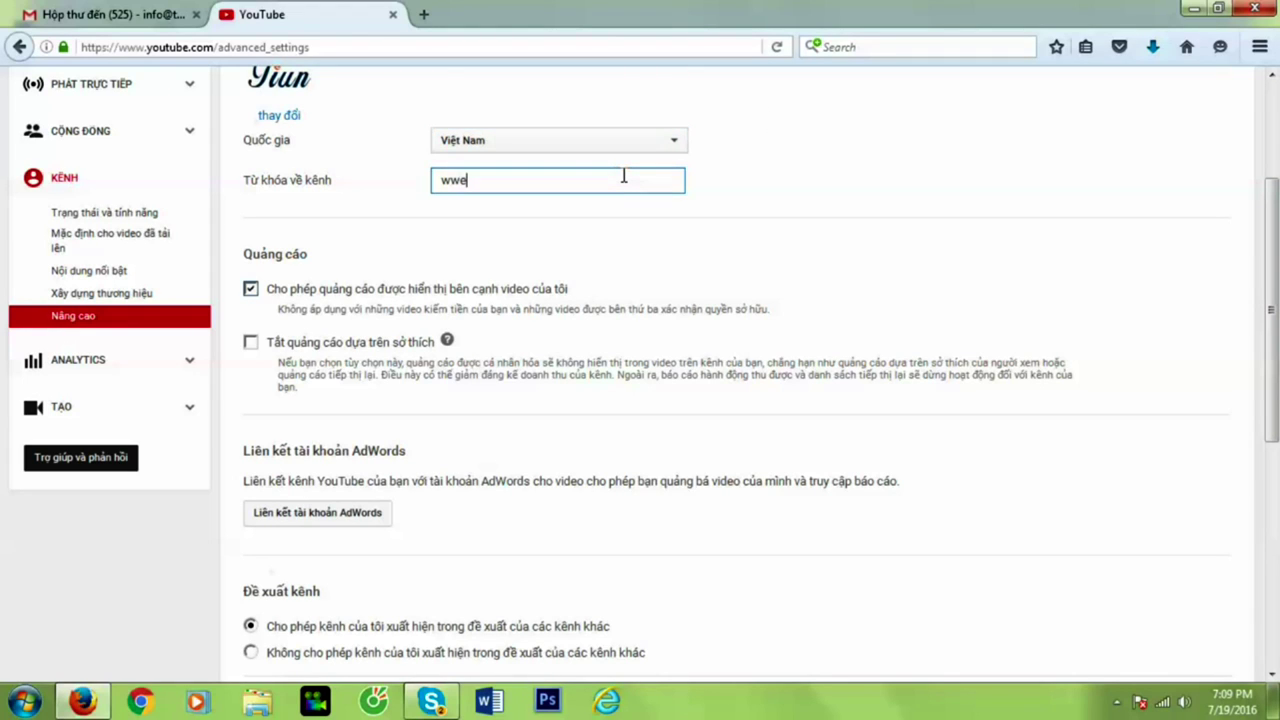
{"action": "key", "text": "BackSpace"}
{"action": "key", "text": "BackSpace"}
{"action": "key", "text": "BackSpace"}
{"action": "type", "text": "ebsite"}
{"action": "scroll", "coordinate": [1275, 292], "scroll_direction": "down", "scroll_amount": 9}
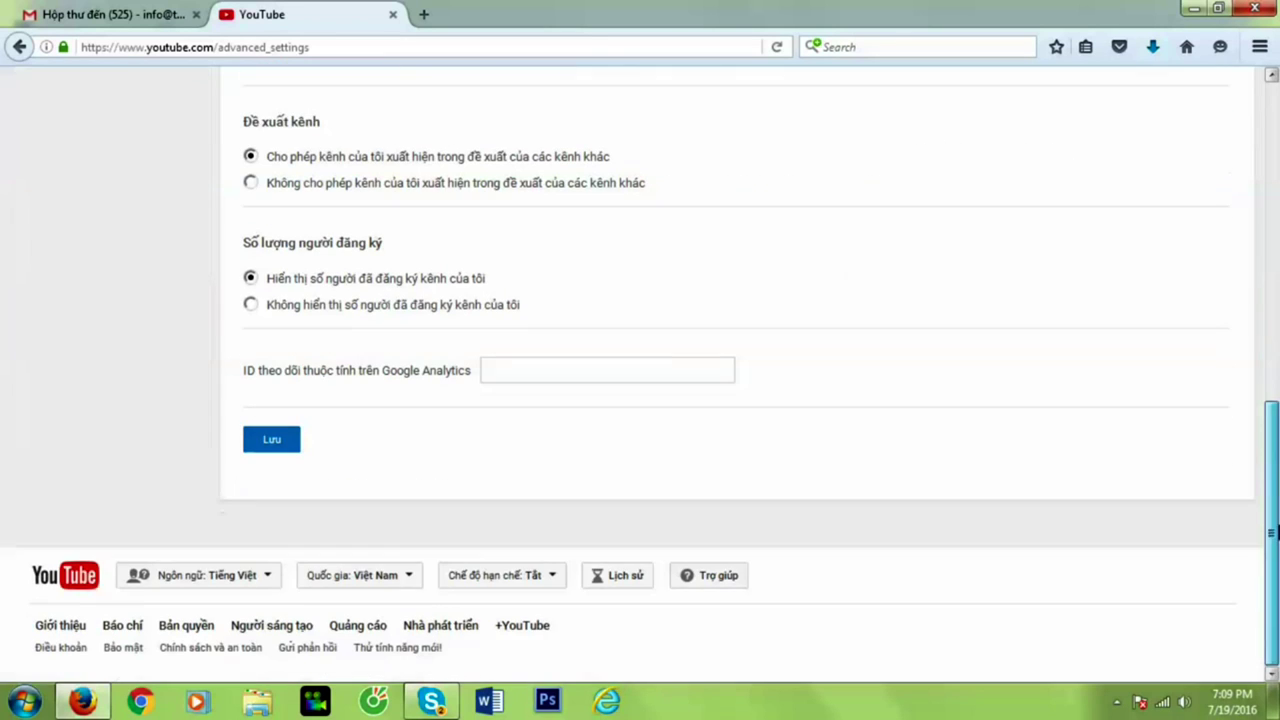
{"action": "left_click", "coordinate": [278, 446]}
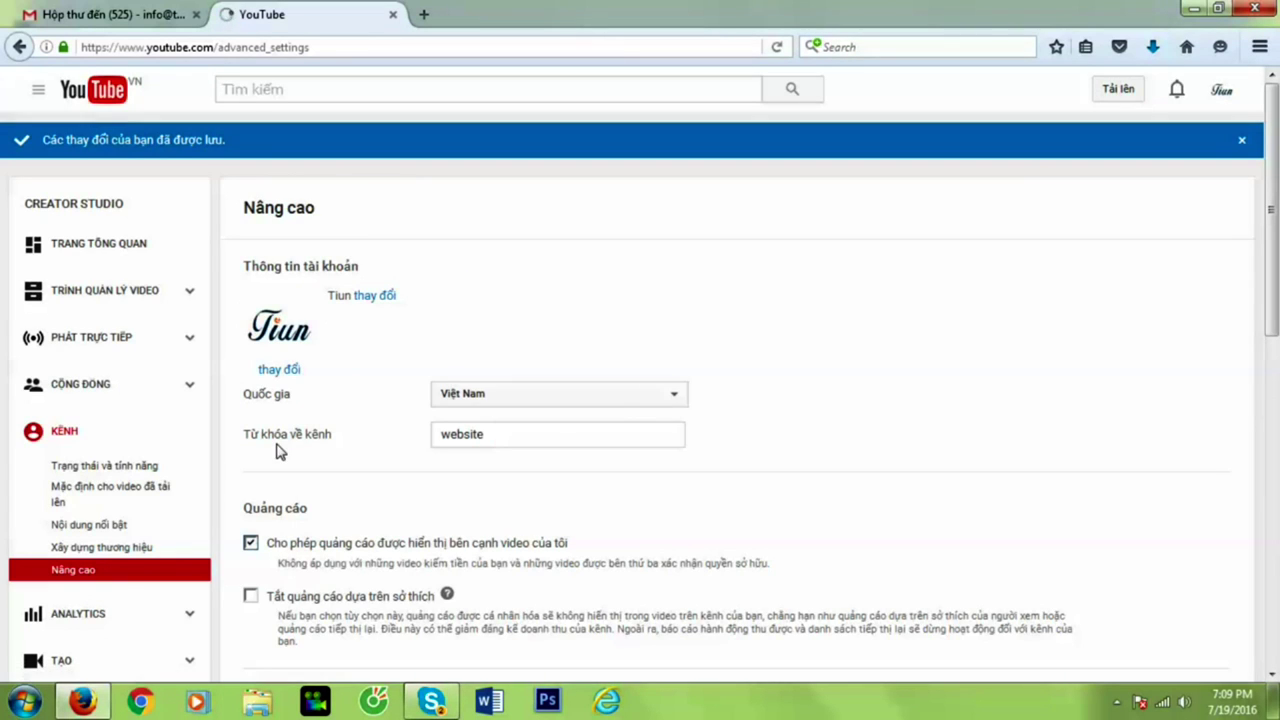
{"action": "left_click_drag", "start_coordinate": [1271, 265], "coordinate": [1276, 437]}
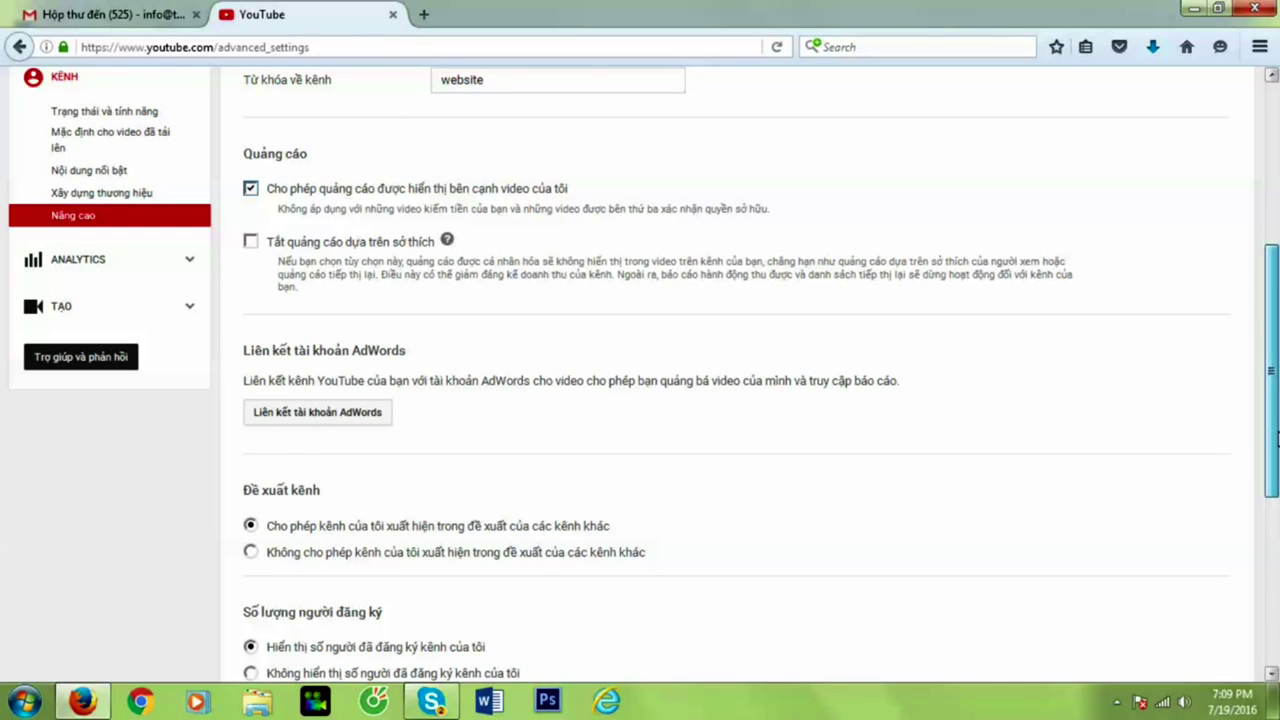
{"action": "left_click_drag", "start_coordinate": [1276, 437], "coordinate": [1276, 443]}
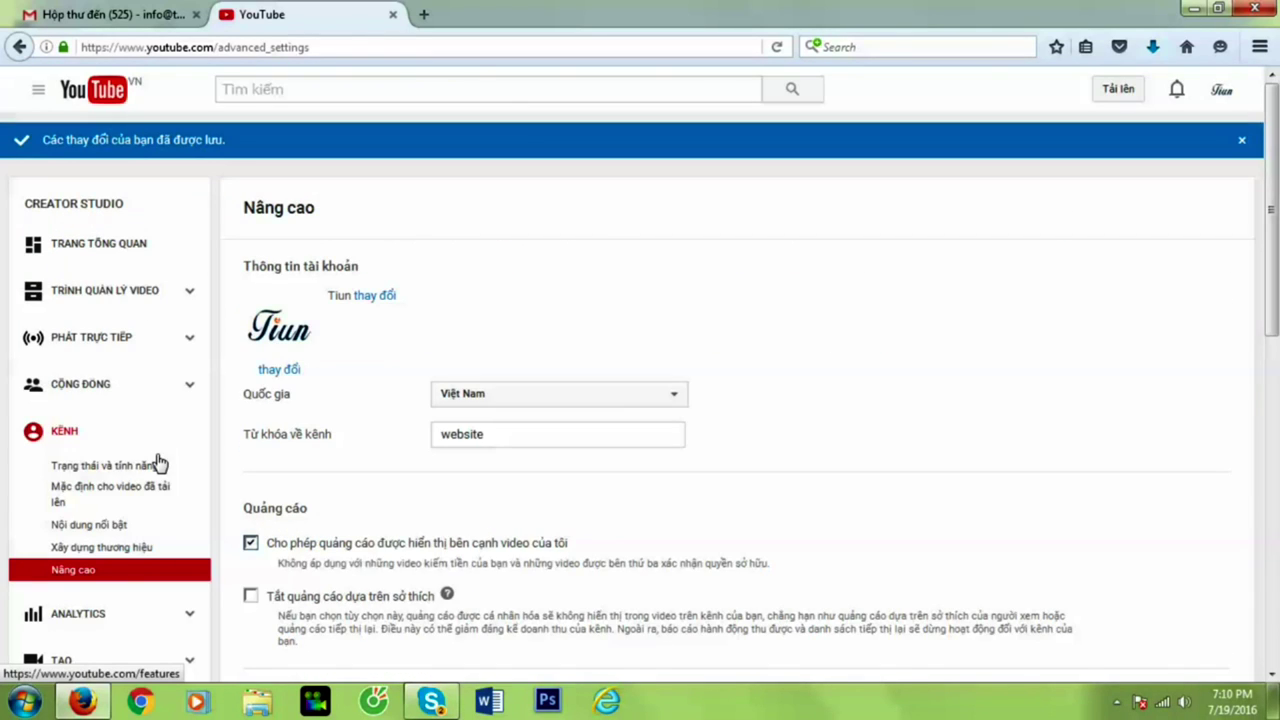
{"action": "left_click", "coordinate": [64, 436]}
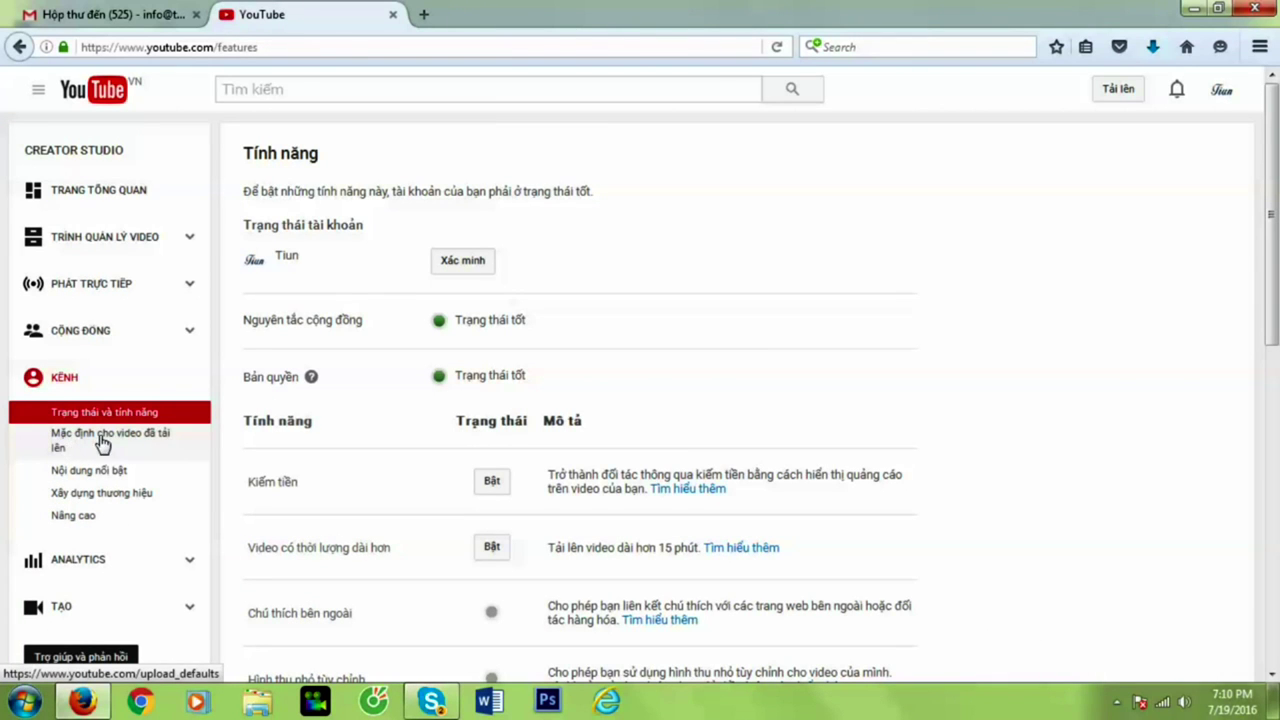
Turn on Kiếm tiền, activate the account, and agree in the monetization dialog.
{"action": "left_click", "coordinate": [490, 484]}
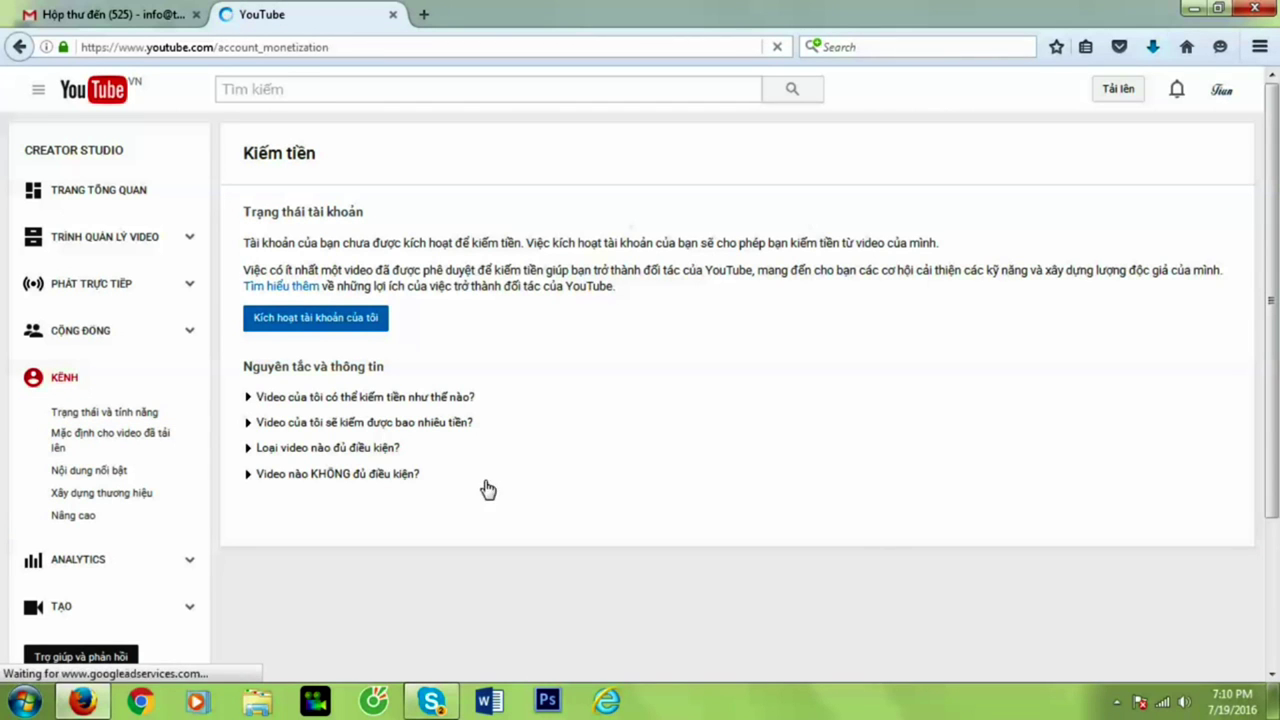
{"action": "left_click", "coordinate": [347, 322]}
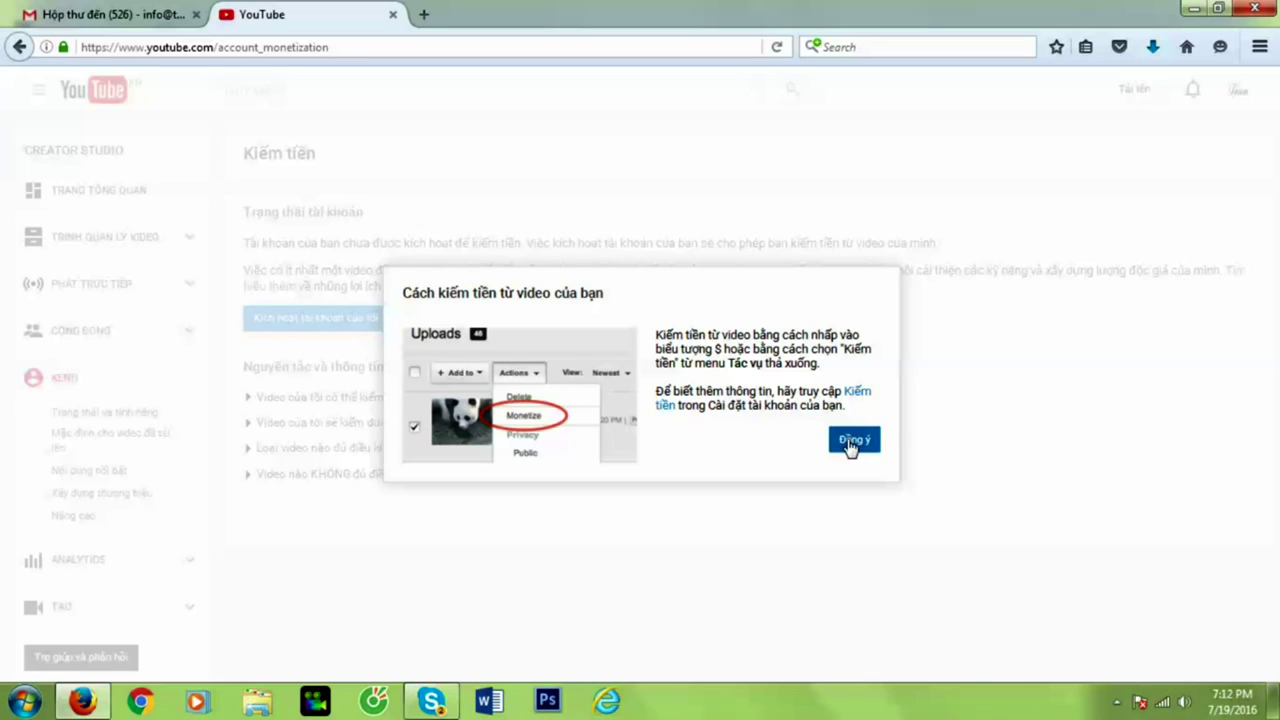
{"action": "left_click", "coordinate": [850, 442]}
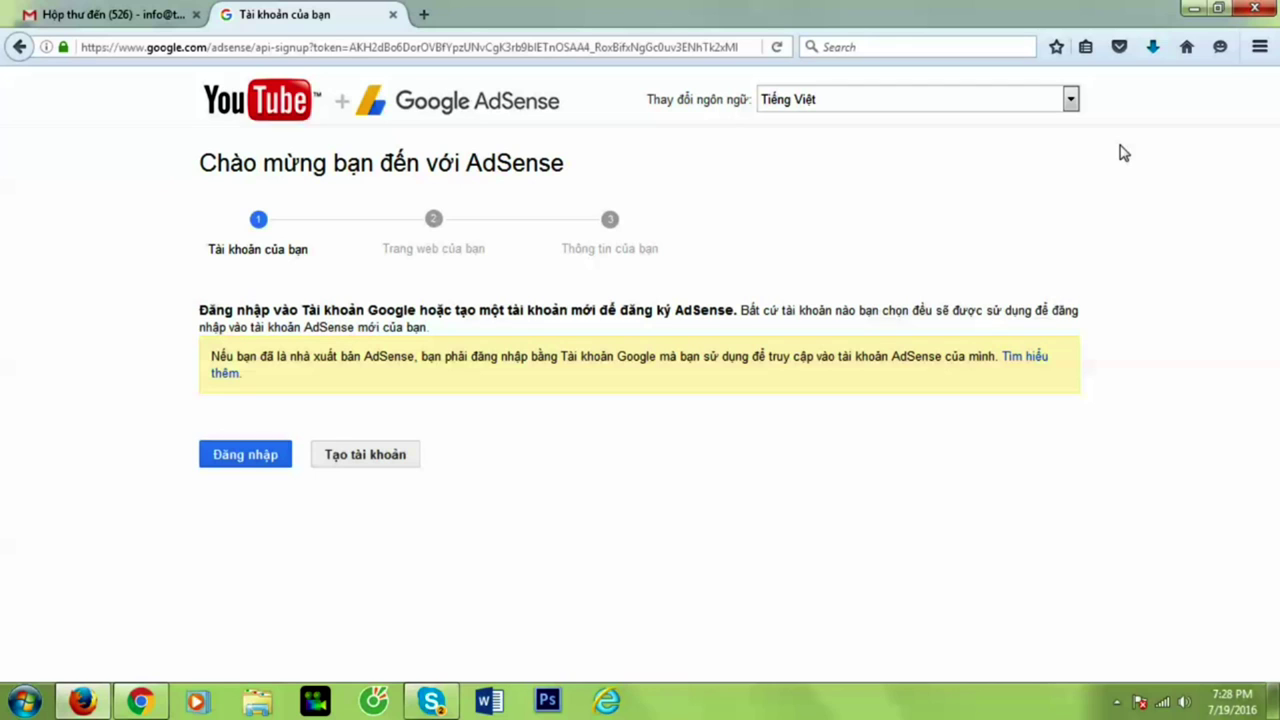
Sign in to AdSense with the Google account and browse the content-language list.
{"action": "left_click", "coordinate": [259, 454]}
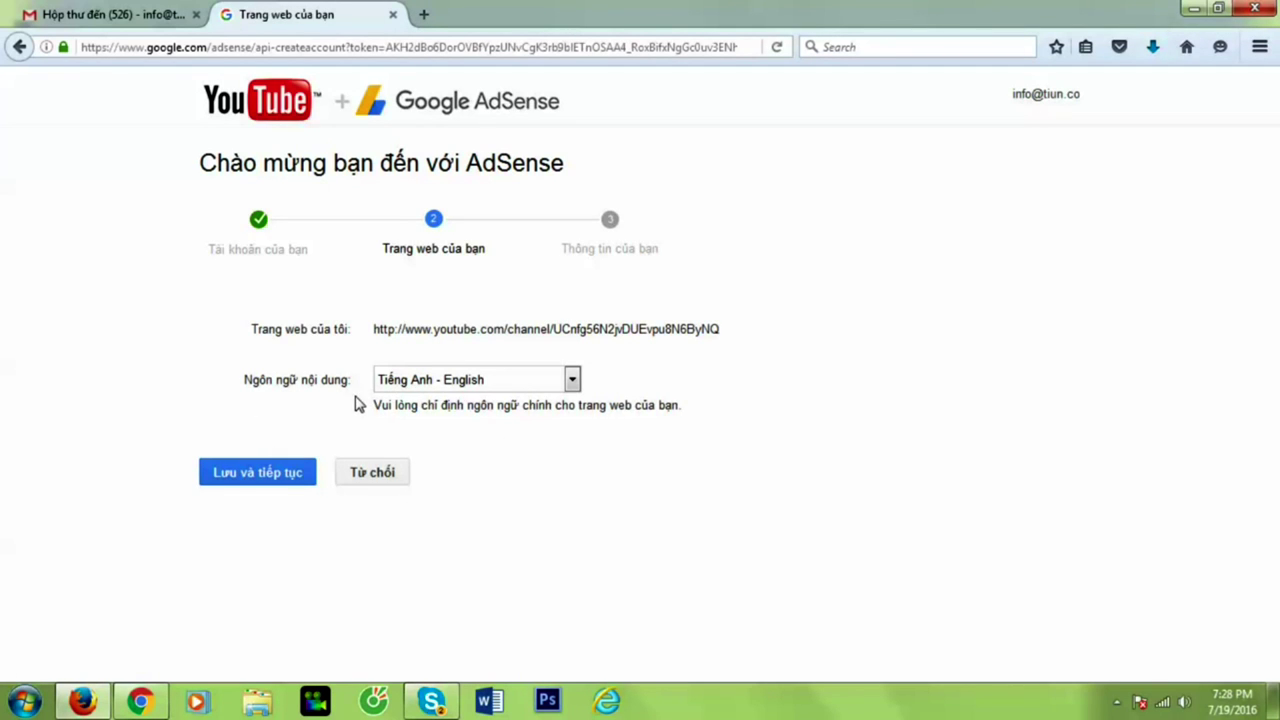
{"action": "left_click", "coordinate": [406, 383]}
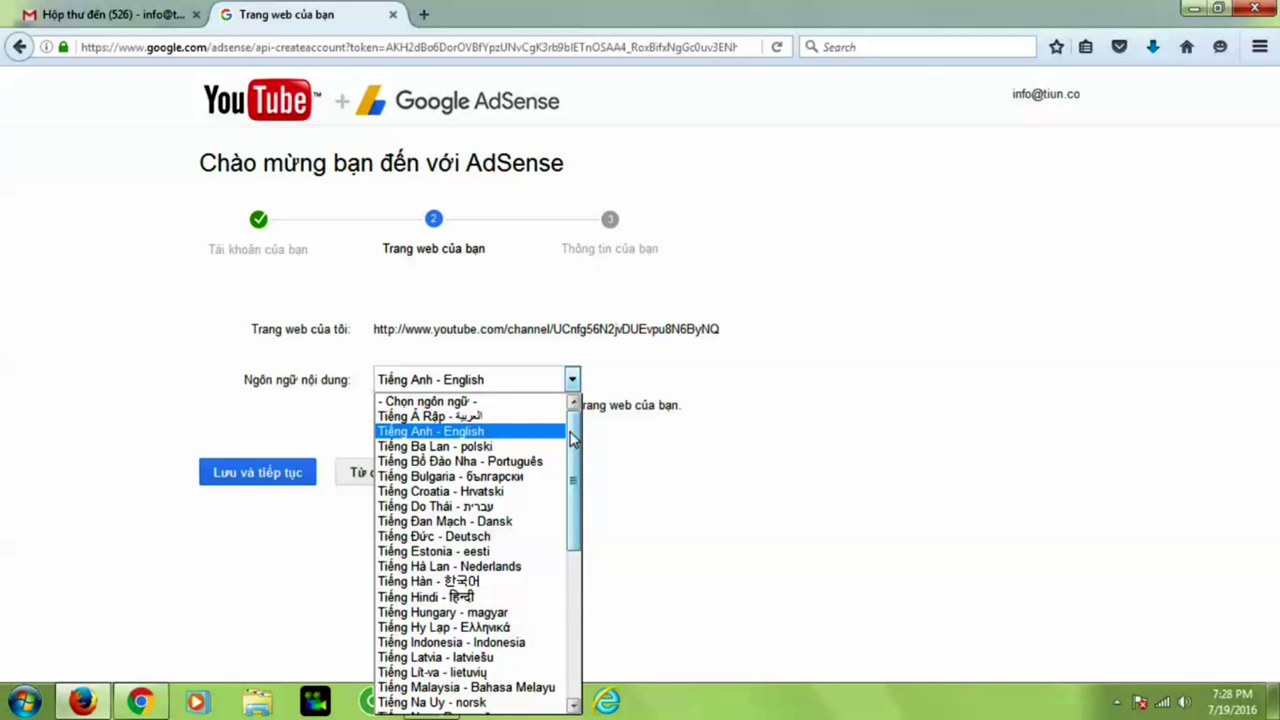
{"action": "mouse_move", "coordinate": [578, 440]}
{"action": "left_mouse_down"}
{"action": "mouse_move", "coordinate": [580, 530]}
{"action": "mouse_move", "coordinate": [572, 425]}
{"action": "left_mouse_up"}
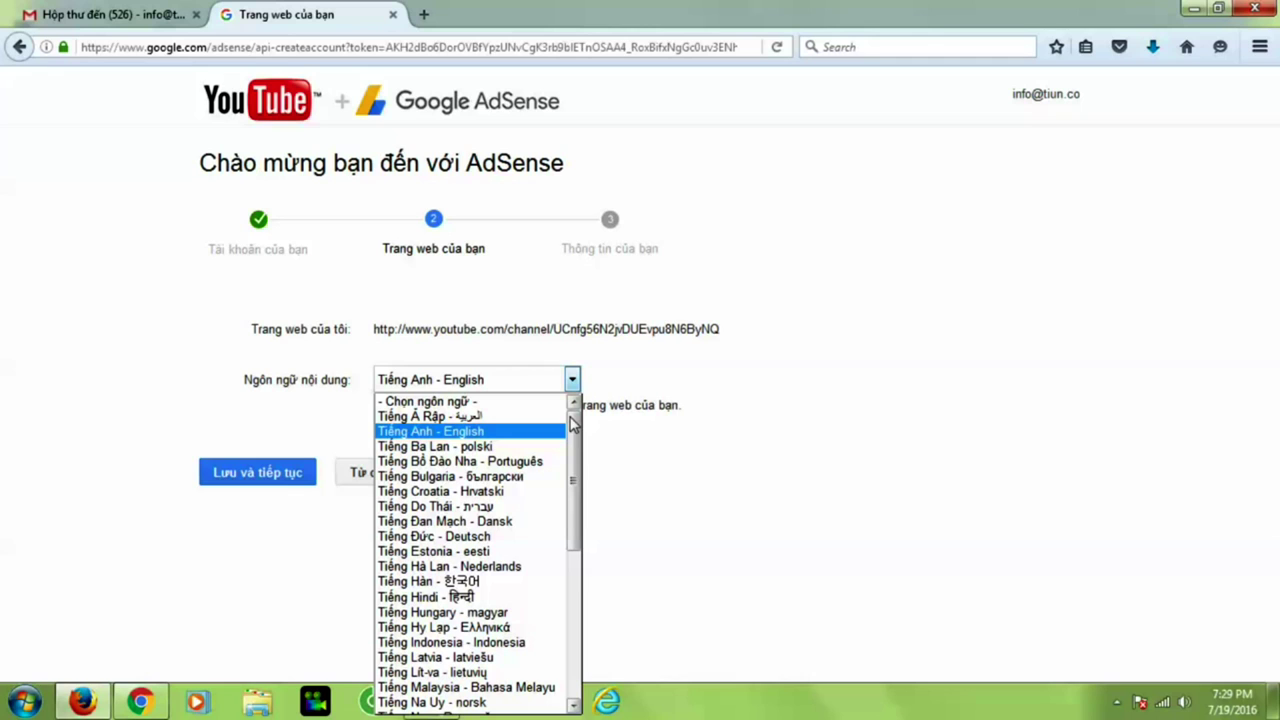
Set the content language to Tiếng Việt - Tiếng Việt and move to contact information.
{"action": "left_click", "coordinate": [550, 434]}
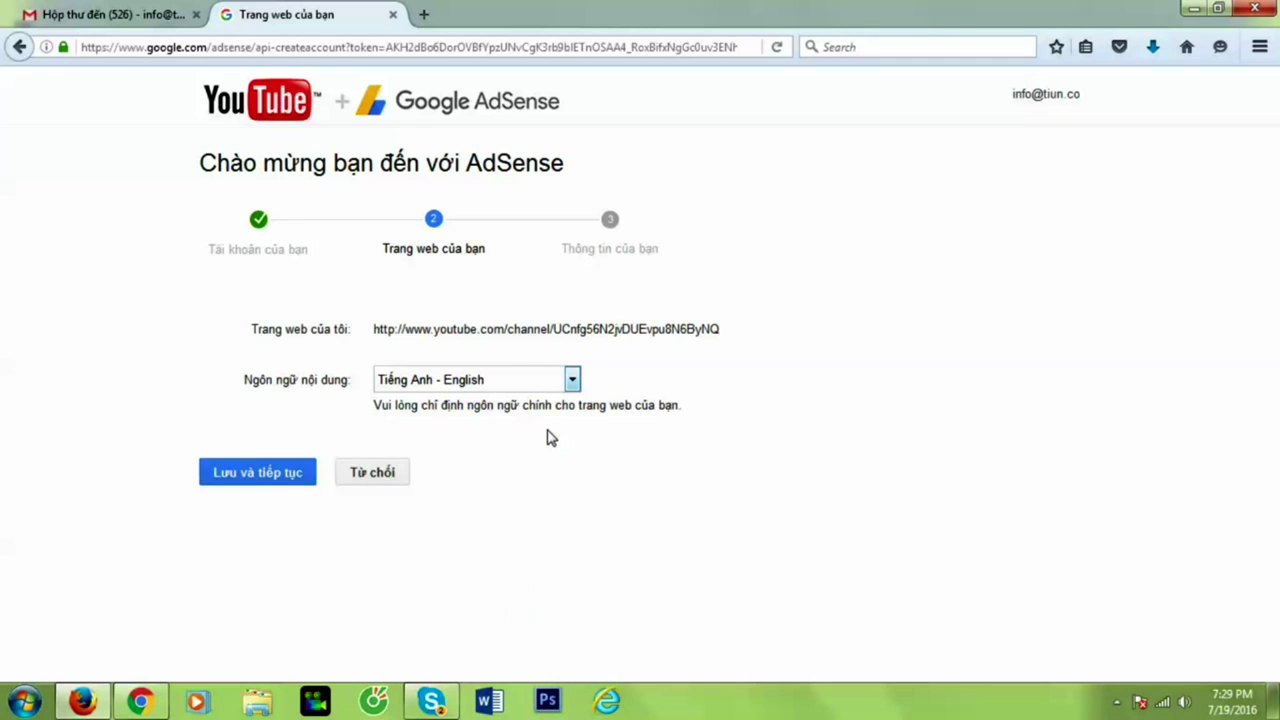
{"action": "left_click", "coordinate": [572, 380]}
{"action": "left_click_drag", "start_coordinate": [574, 420], "coordinate": [587, 617]}
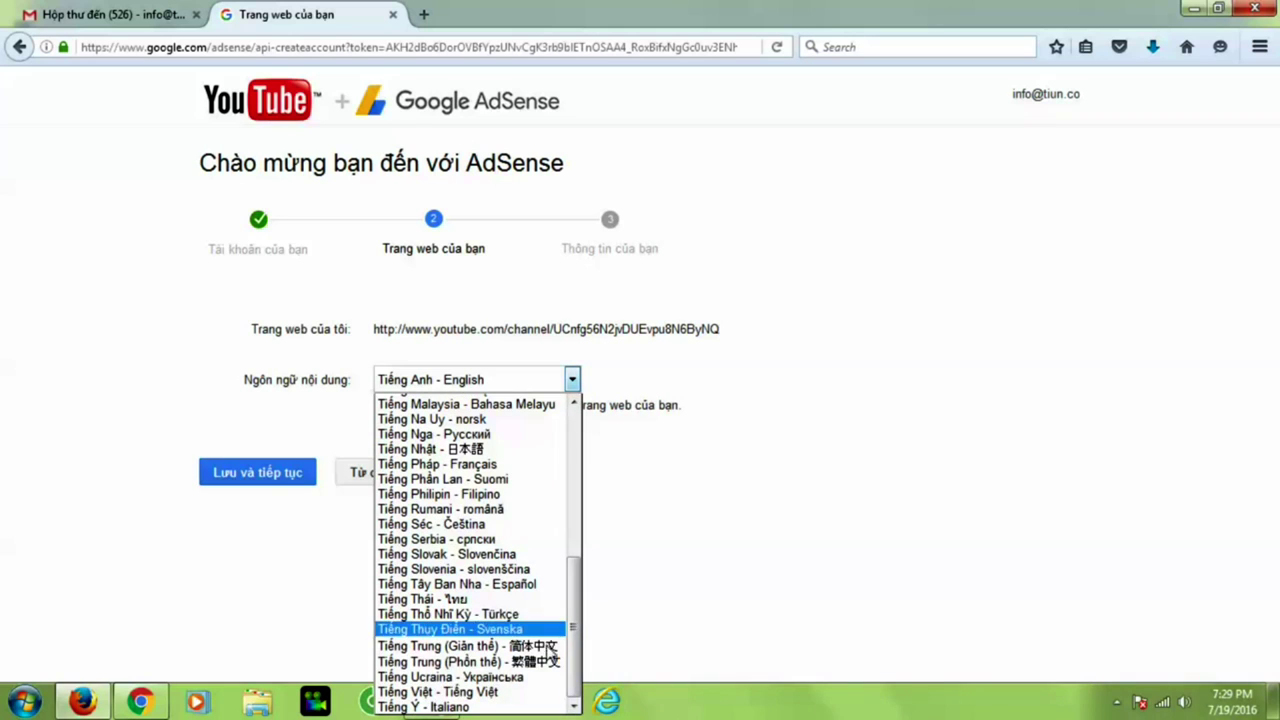
{"action": "left_click", "coordinate": [488, 691]}
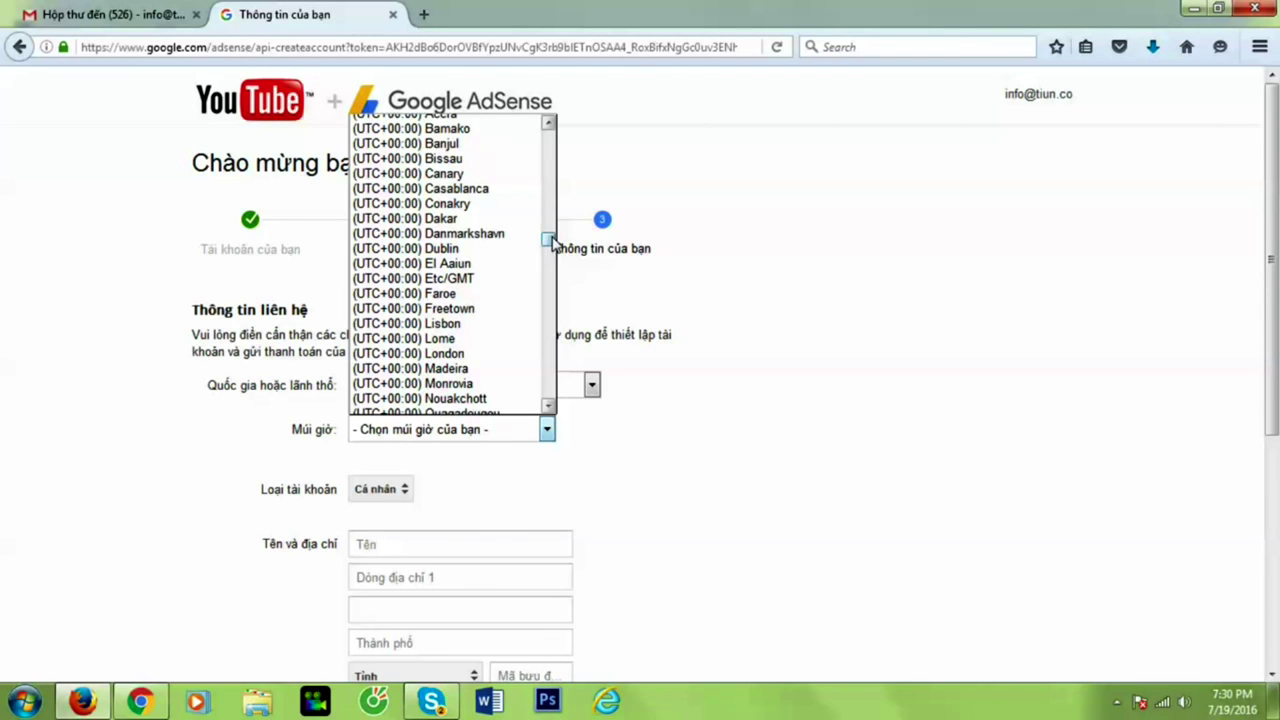
{"action": "left_click_drag", "start_coordinate": [548, 238], "coordinate": [549, 351]}
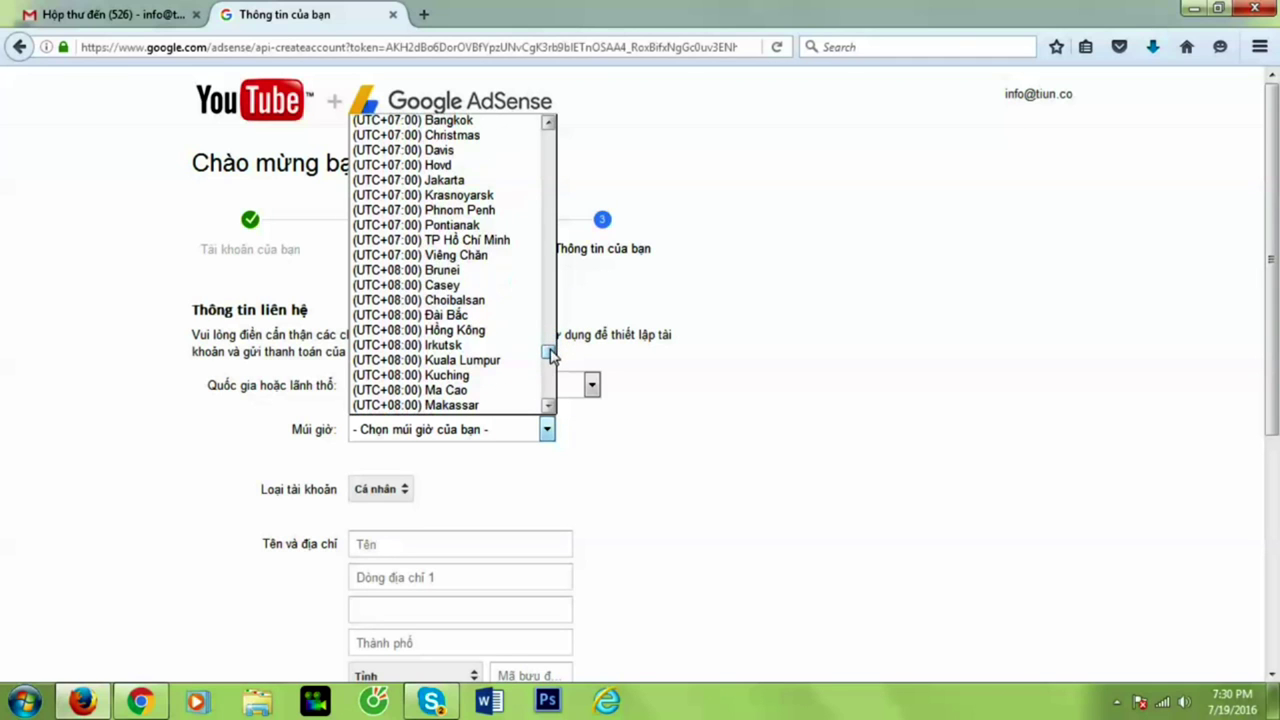
Set the time zone to (UTC+07:00) TP Hồ Chí Minh and account type to Doanh nghiệp.
{"action": "left_click", "coordinate": [512, 241]}
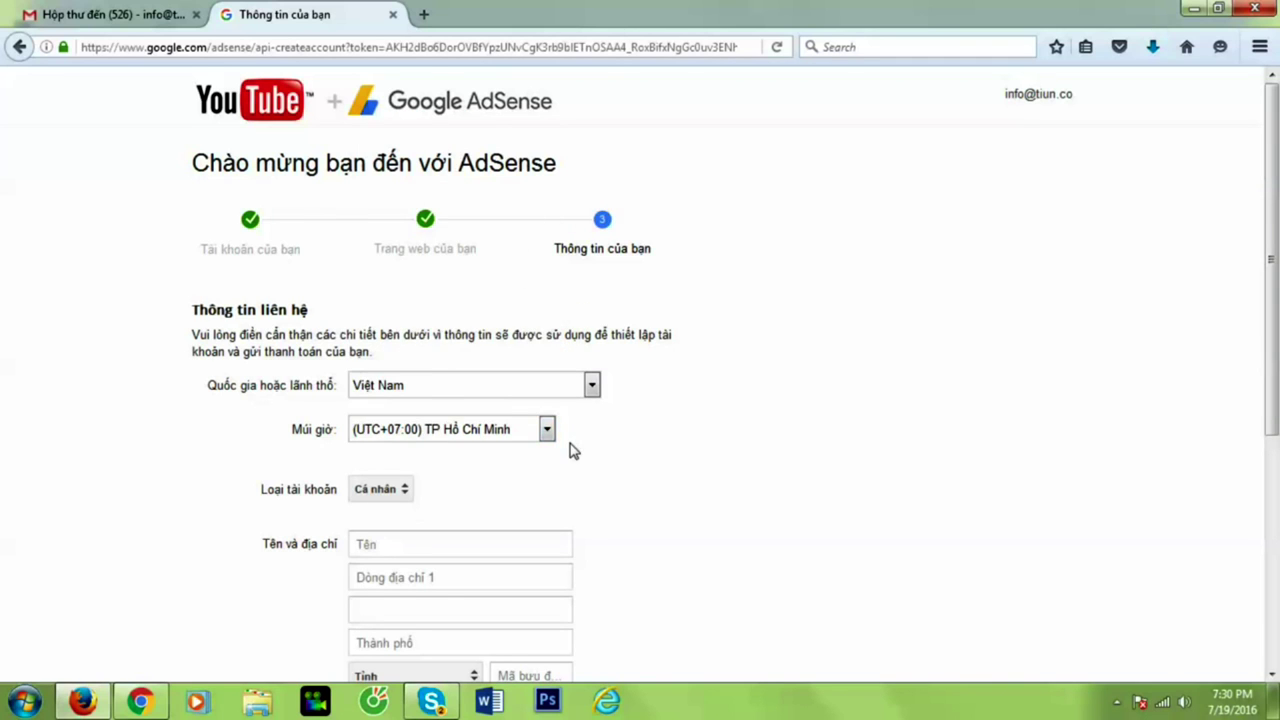
{"action": "scroll", "coordinate": [572, 450], "scroll_direction": "down", "scroll_amount": 3}
{"action": "left_click", "coordinate": [404, 312]}
{"action": "left_click", "coordinate": [408, 340]}
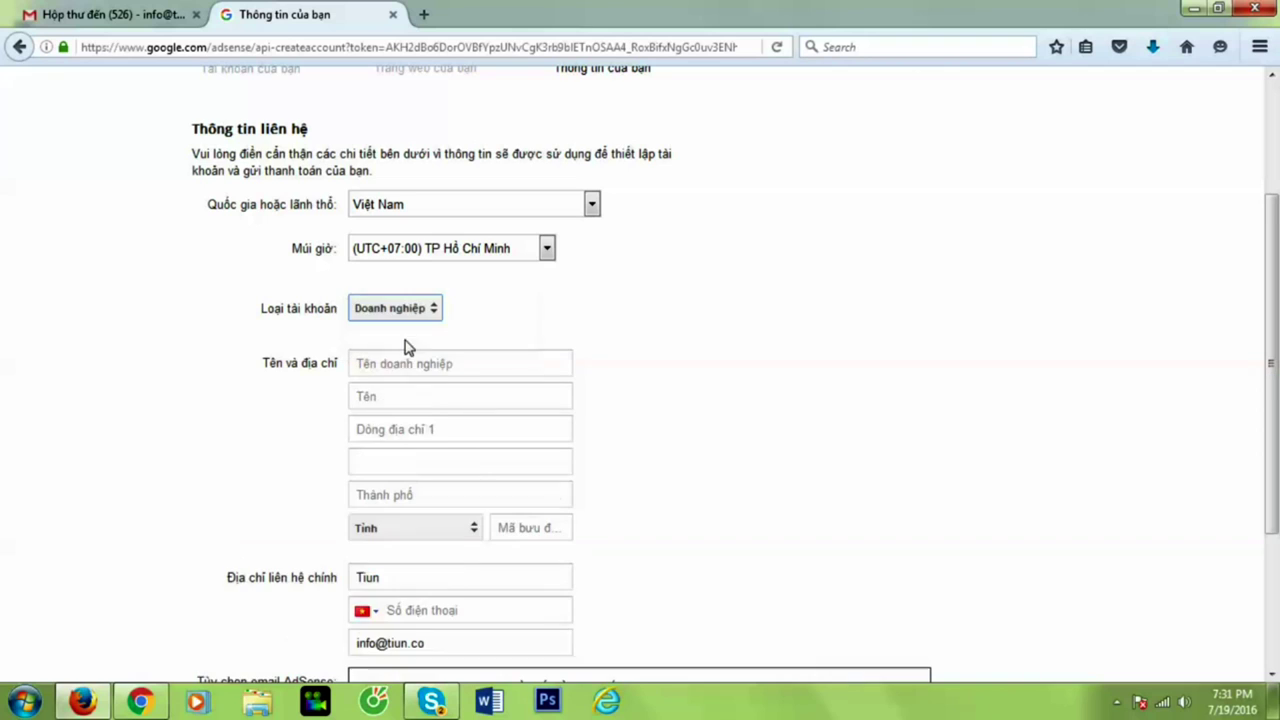
Enter the business name 'Tiun Company' and begin typing the street address.
{"action": "left_click", "coordinate": [395, 364]}
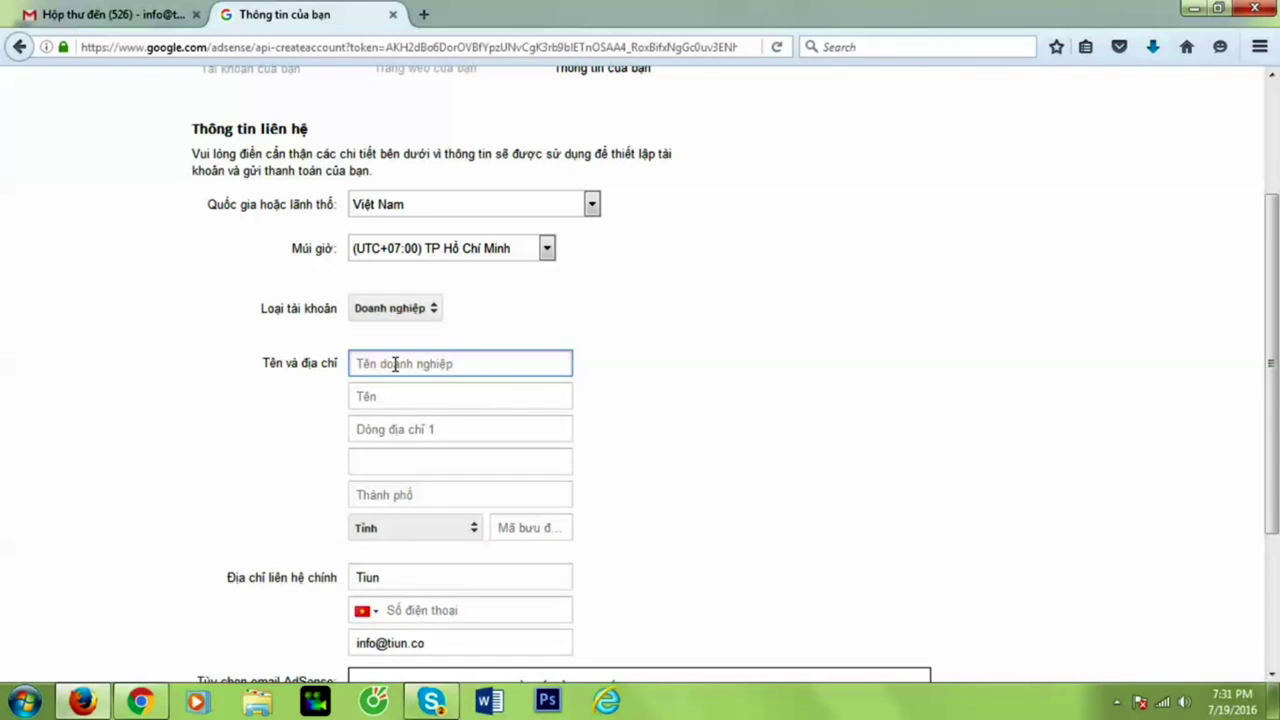
{"action": "type", "text": "Tiun"}
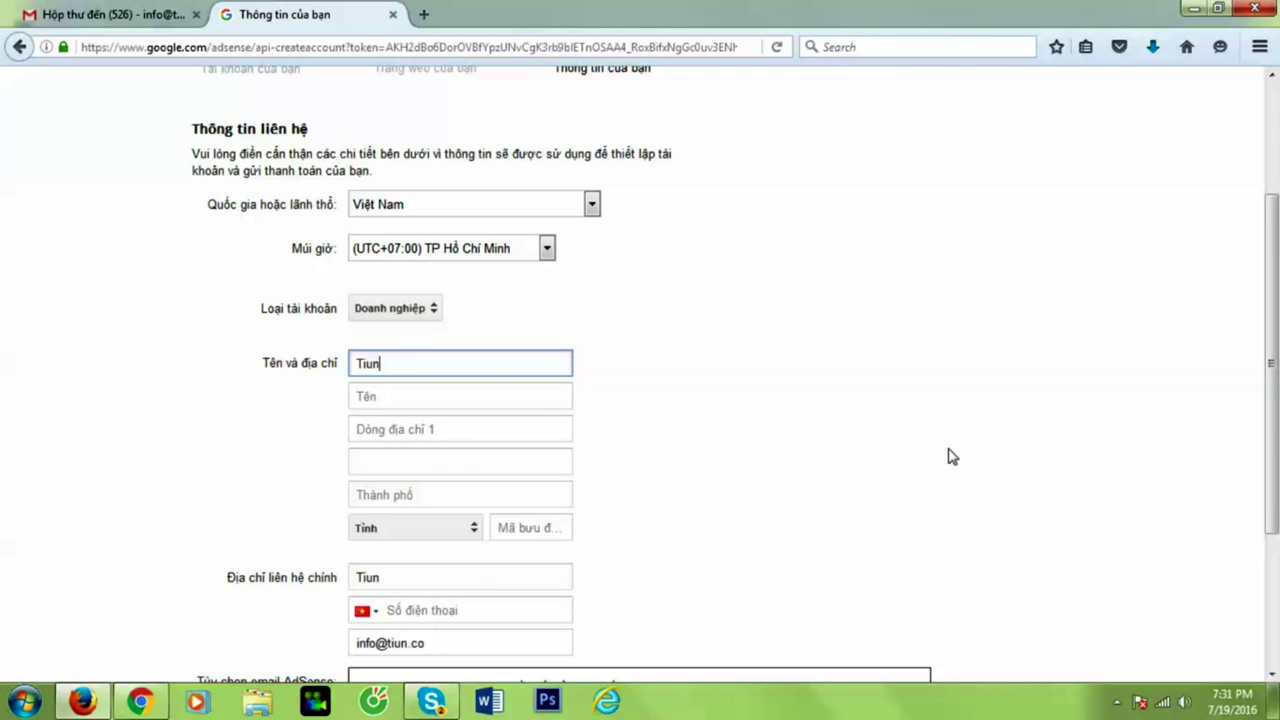
{"action": "left_click", "coordinate": [397, 396]}
{"action": "type", "text": "Company"}
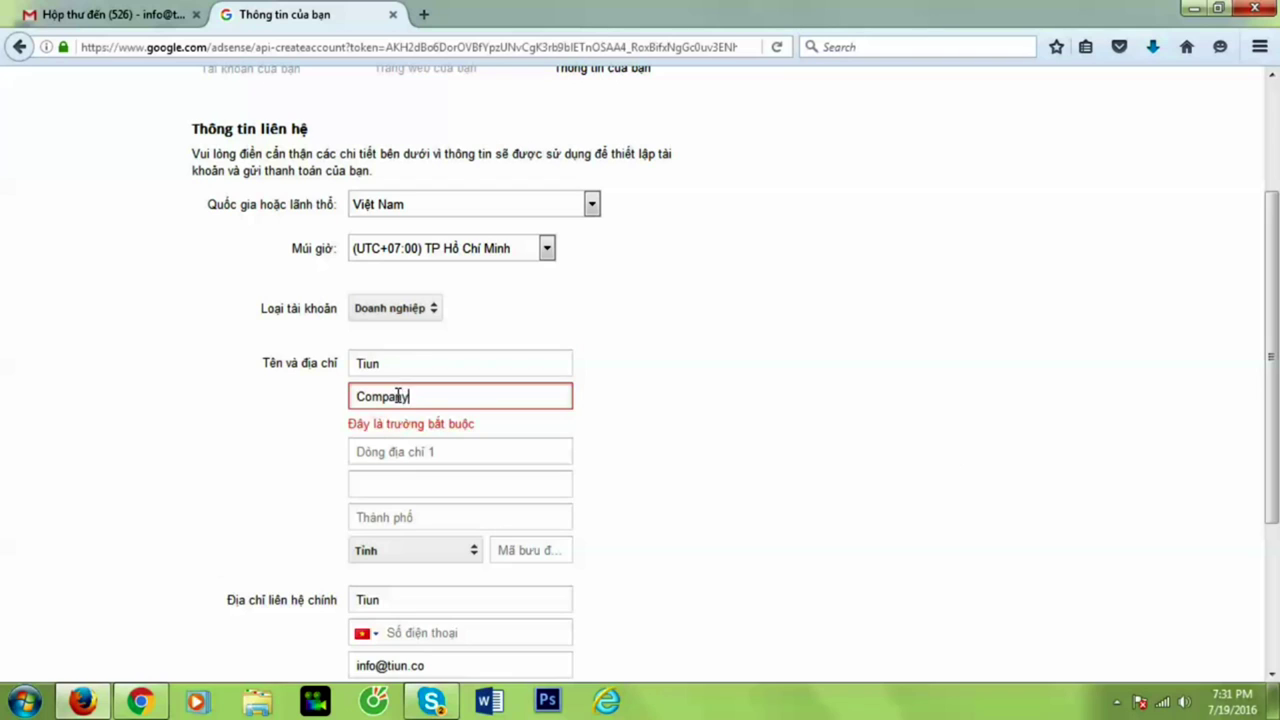
{"action": "left_click", "coordinate": [404, 451]}
{"action": "type", "text": "377 Dienb"}
{"action": "key", "text": "BackSpace"}
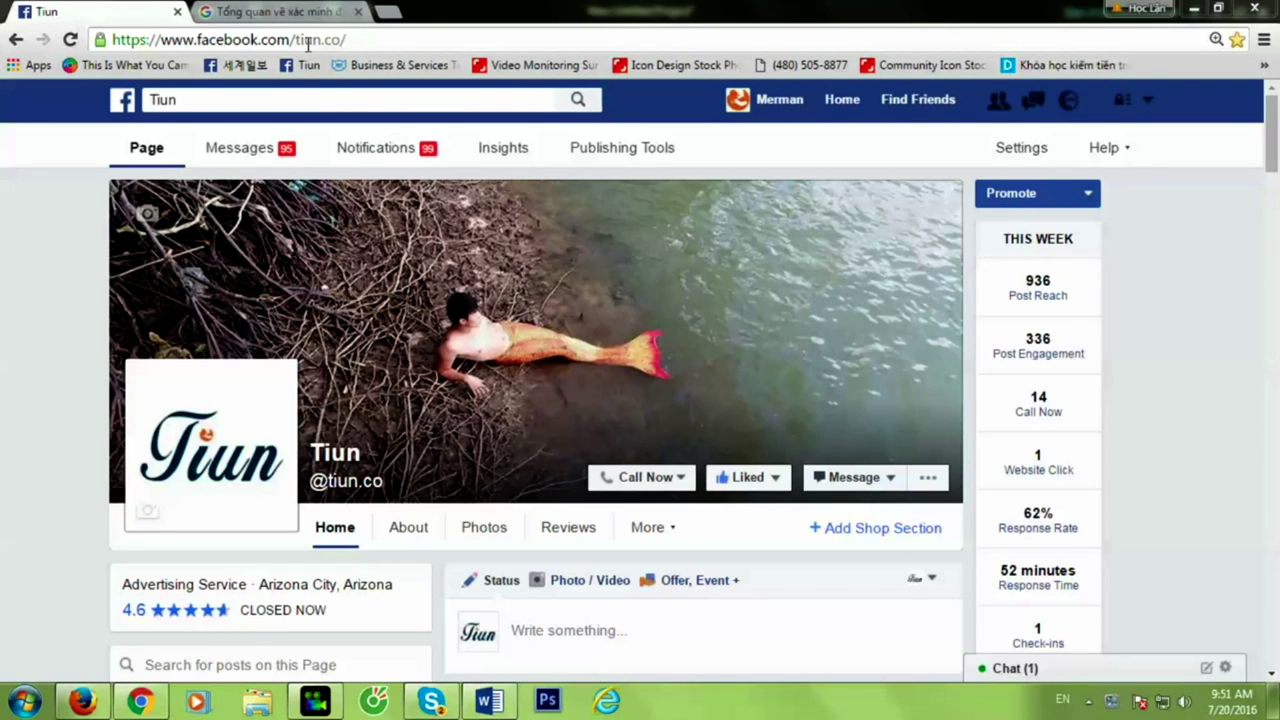
On the Tiun Facebook page, open the linked post about Vietnamese postal codes.
{"action": "left_click", "coordinate": [307, 42]}
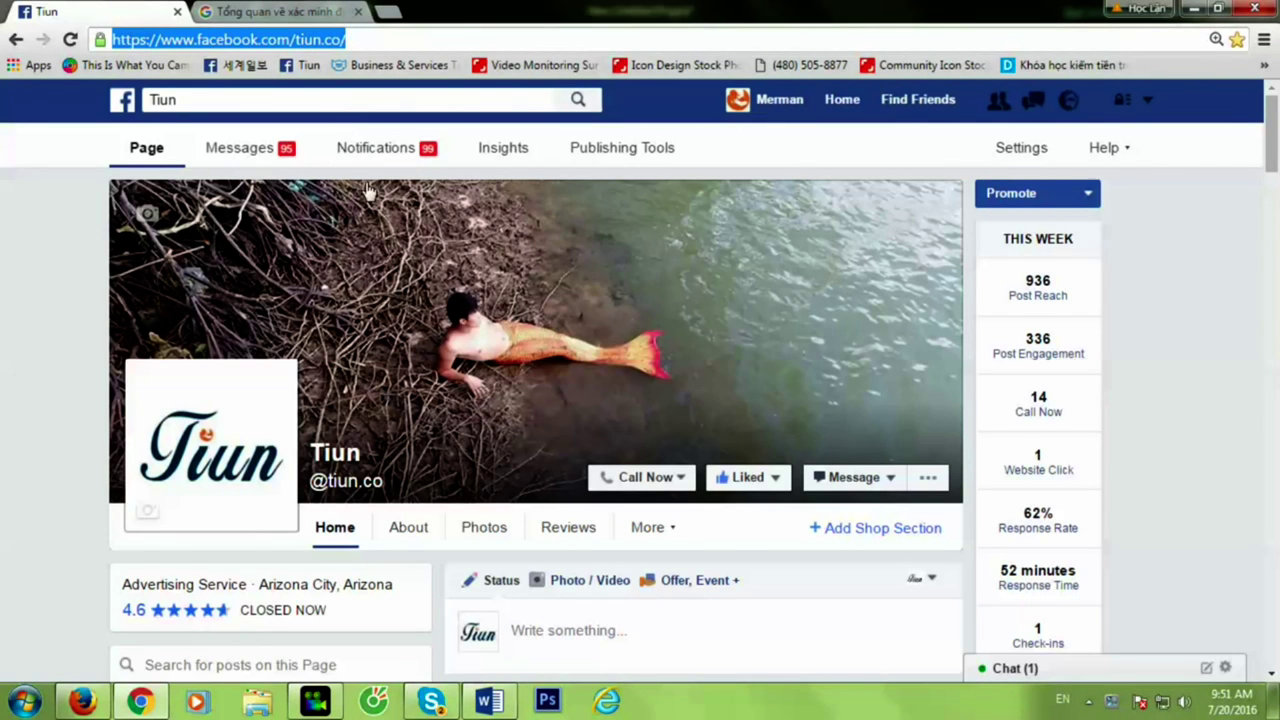
{"action": "scroll", "coordinate": [378, 240], "scroll_direction": "down", "scroll_amount": 5}
{"action": "scroll", "coordinate": [628, 505], "scroll_direction": "down", "scroll_amount": 1}
{"action": "left_click", "coordinate": [655, 505]}
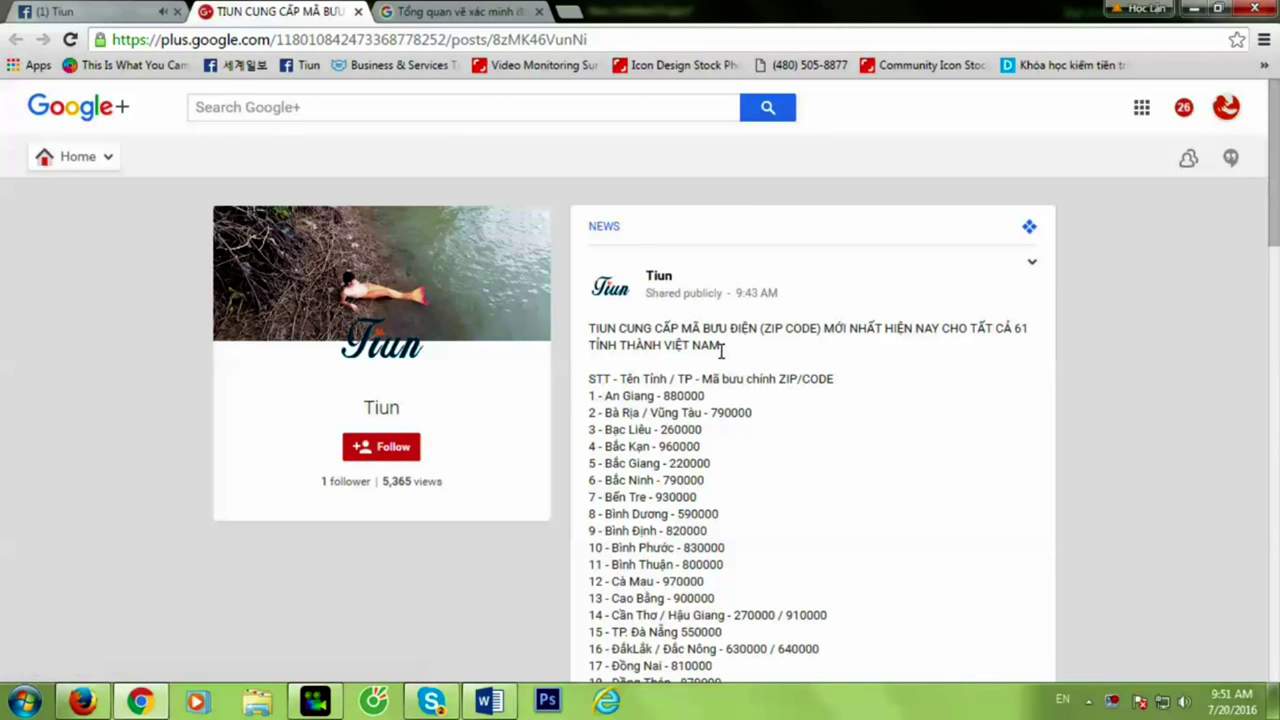
Scroll the post's list down to entry 29, TP. Hồ Chí Minh - 700000.
{"action": "scroll", "coordinate": [735, 400], "scroll_direction": "down", "scroll_amount": 2}
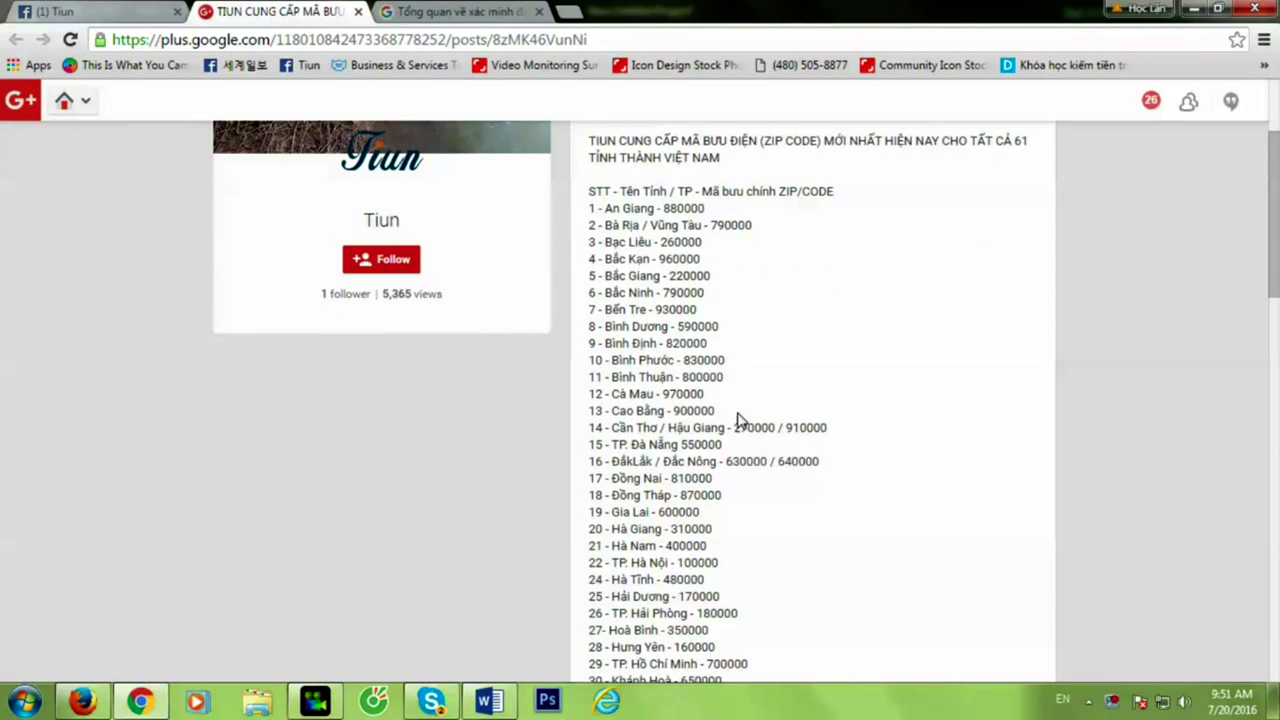
{"action": "scroll", "coordinate": [740, 420], "scroll_direction": "down", "scroll_amount": 3}
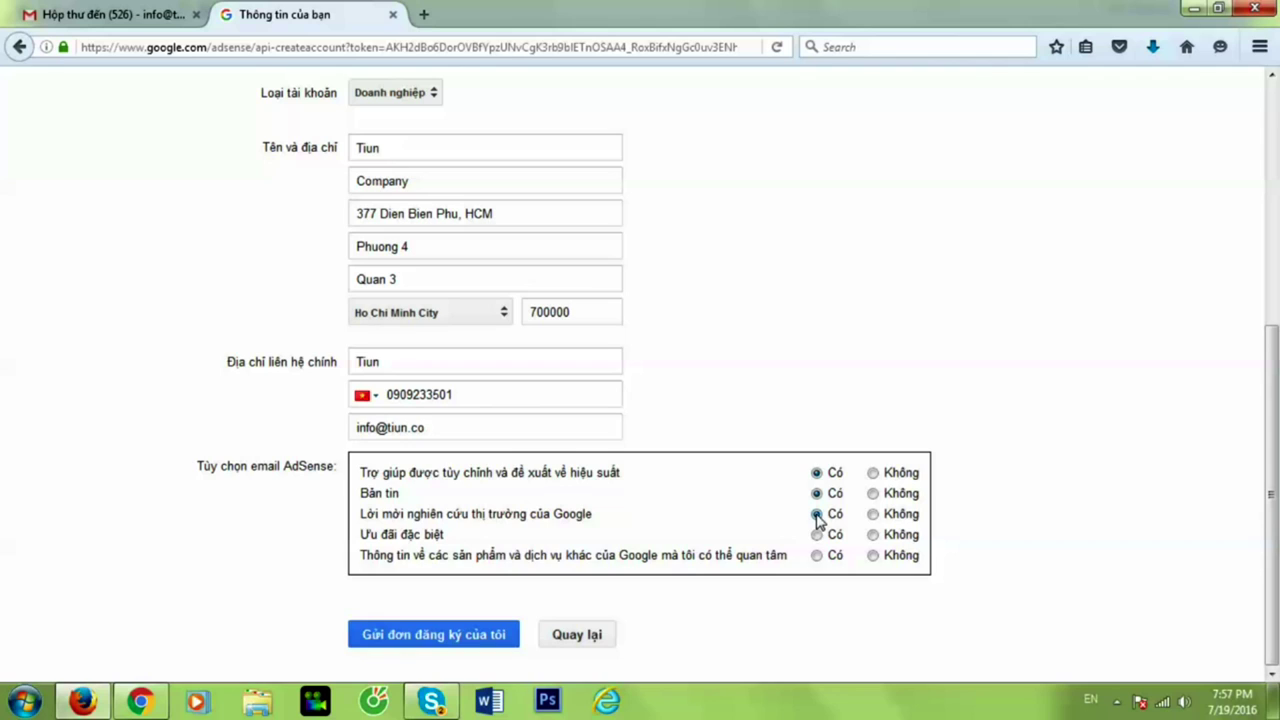
Choose Có for special-offer and other Google product emails, then submit the AdSense application.
{"action": "left_click", "coordinate": [816, 534]}
{"action": "left_click", "coordinate": [817, 555]}
{"action": "mouse_move", "coordinate": [1275, 512]}
{"action": "left_mouse_down"}
{"action": "mouse_move", "coordinate": [1275, 380]}
{"action": "mouse_move", "coordinate": [1275, 530]}
{"action": "left_mouse_up"}
{"action": "left_click", "coordinate": [403, 638]}
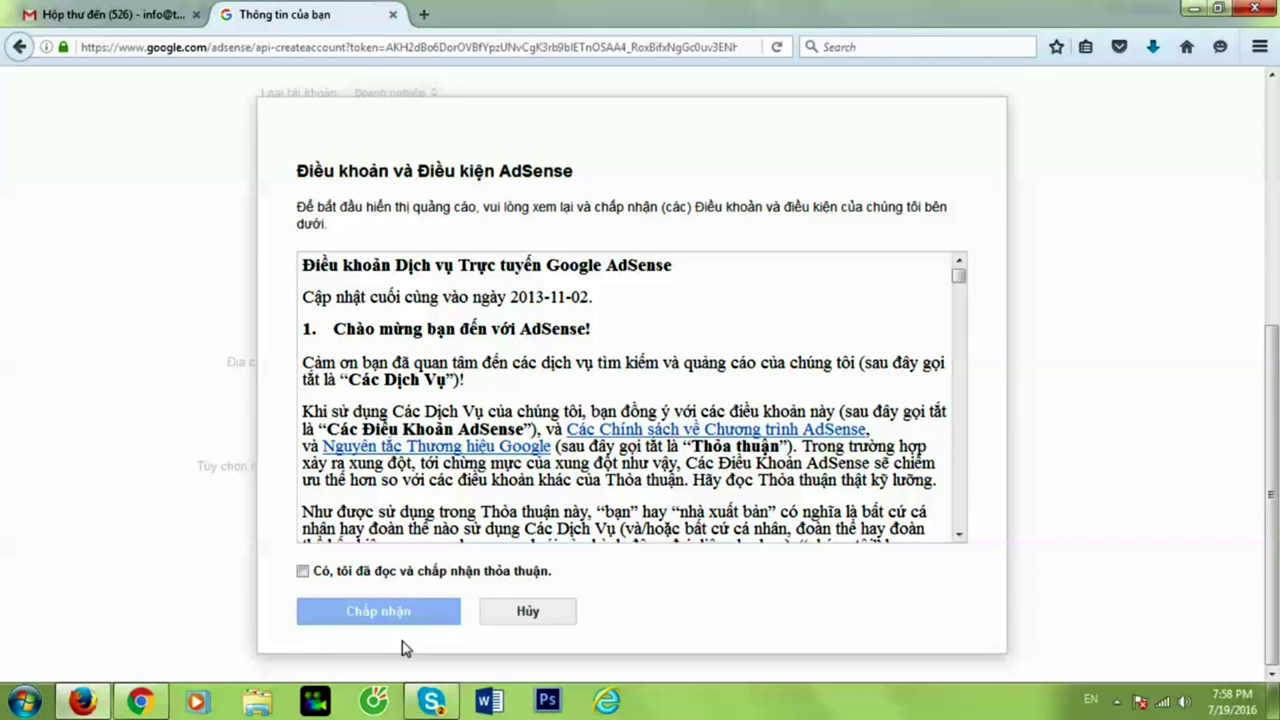
Tick the 'Có, tôi đã đọc và chấp nhận thỏa thuận' checkbox to agree to the AdSense terms.
{"action": "left_click", "coordinate": [303, 571]}
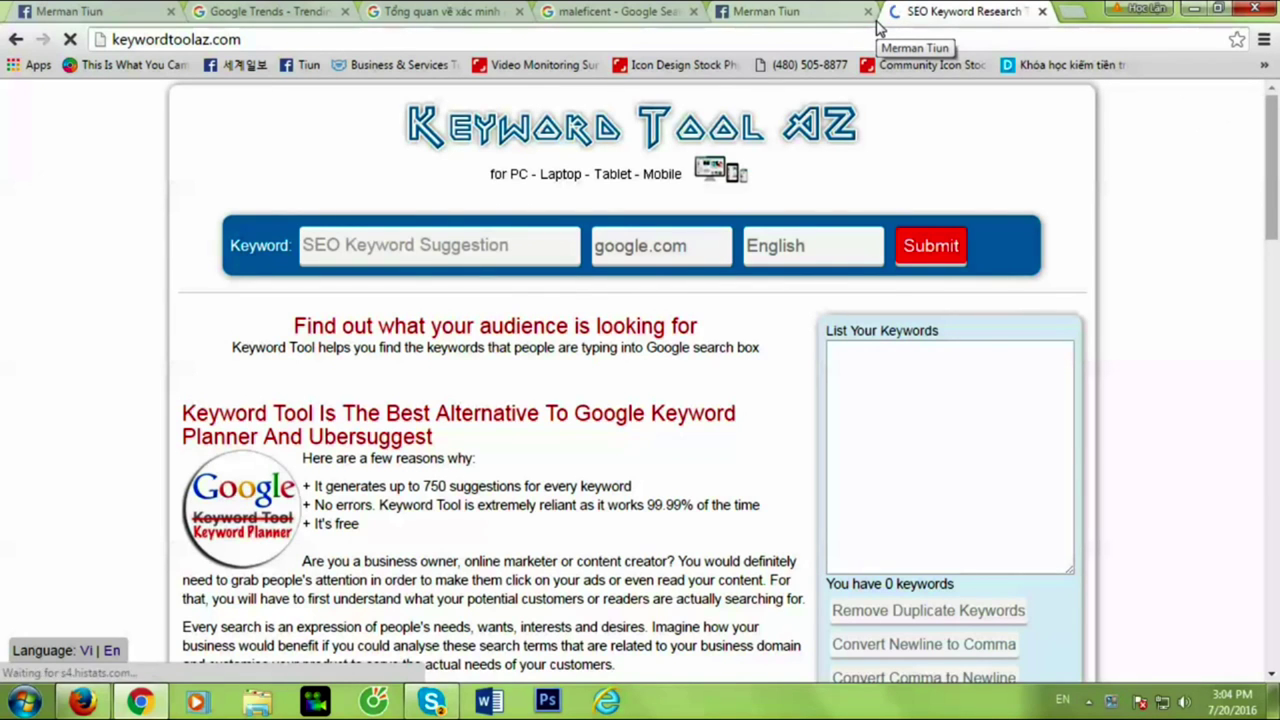
Search Keyword Tool AZ for suggestions for 'minh beo'.
{"action": "left_click", "coordinate": [435, 244]}
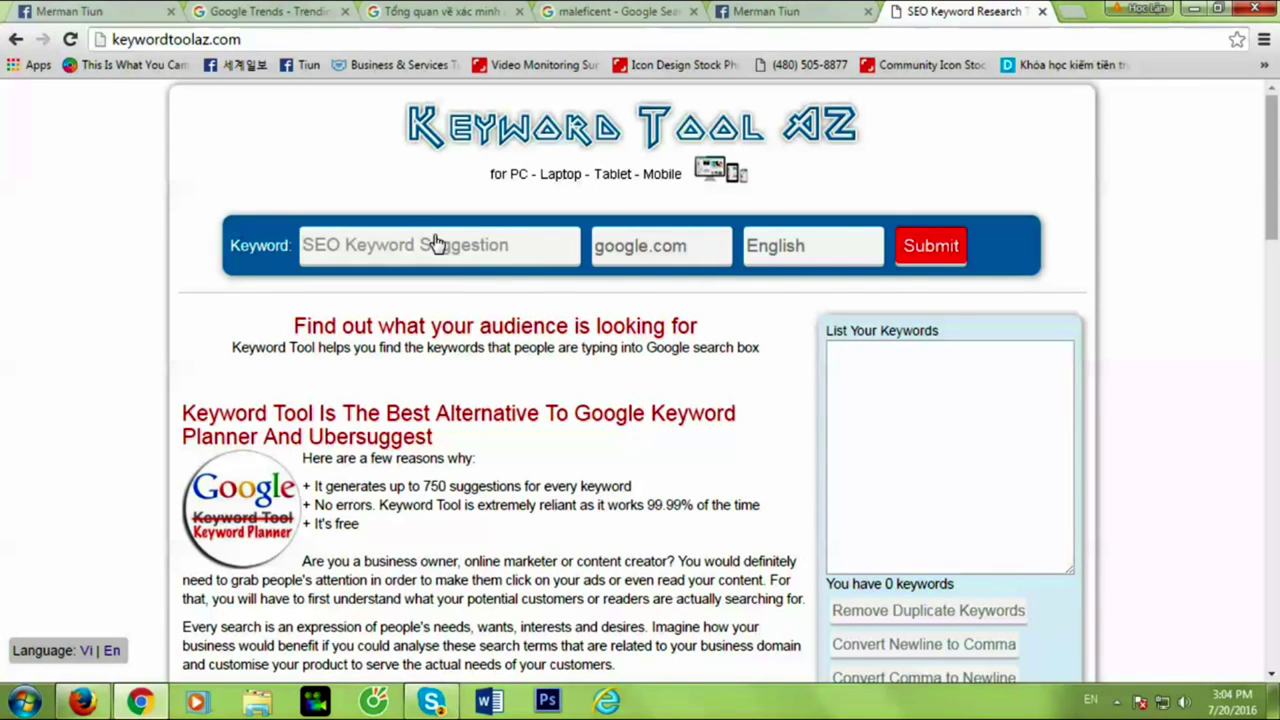
{"action": "type", "text": "minh beo"}
{"action": "key", "text": "Return"}
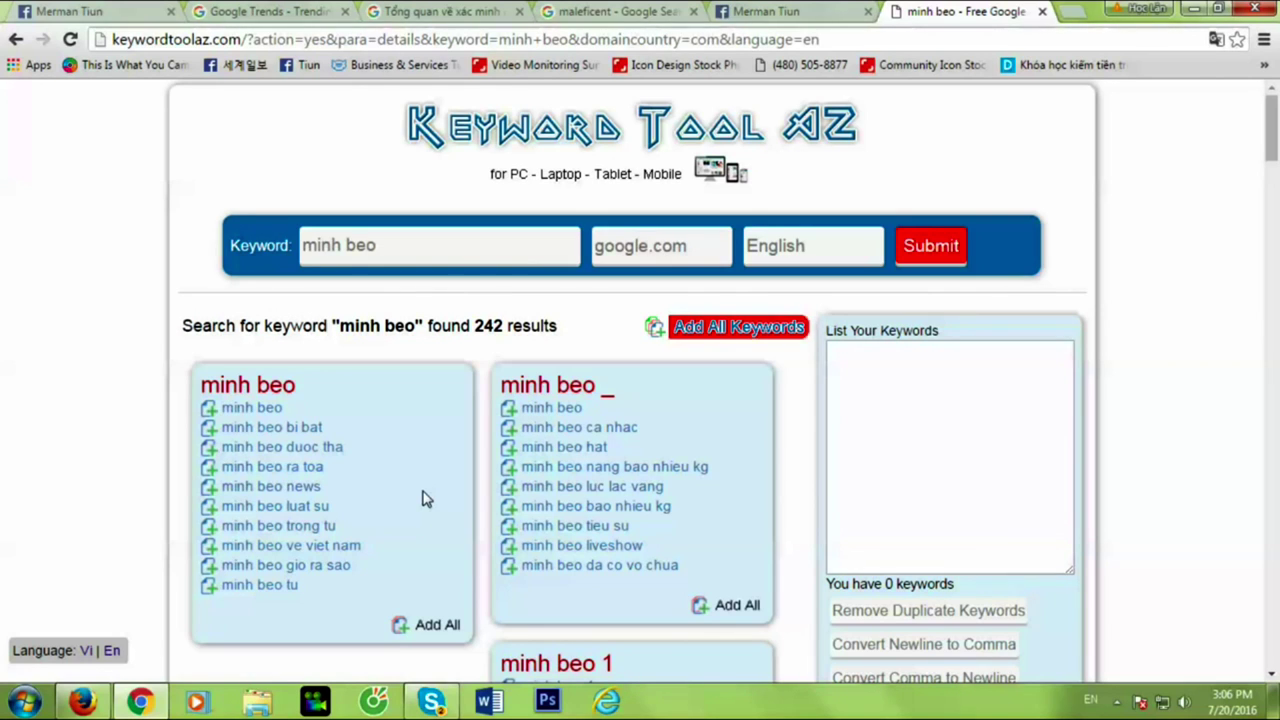
Replace the keyword with 'trung quoc' and run a new suggestion search.
{"action": "left_click", "coordinate": [404, 243]}
{"action": "key", "text": "ctrl+a"}
{"action": "key", "text": "BackSpace"}
{"action": "type", "text": "trung quoc"}
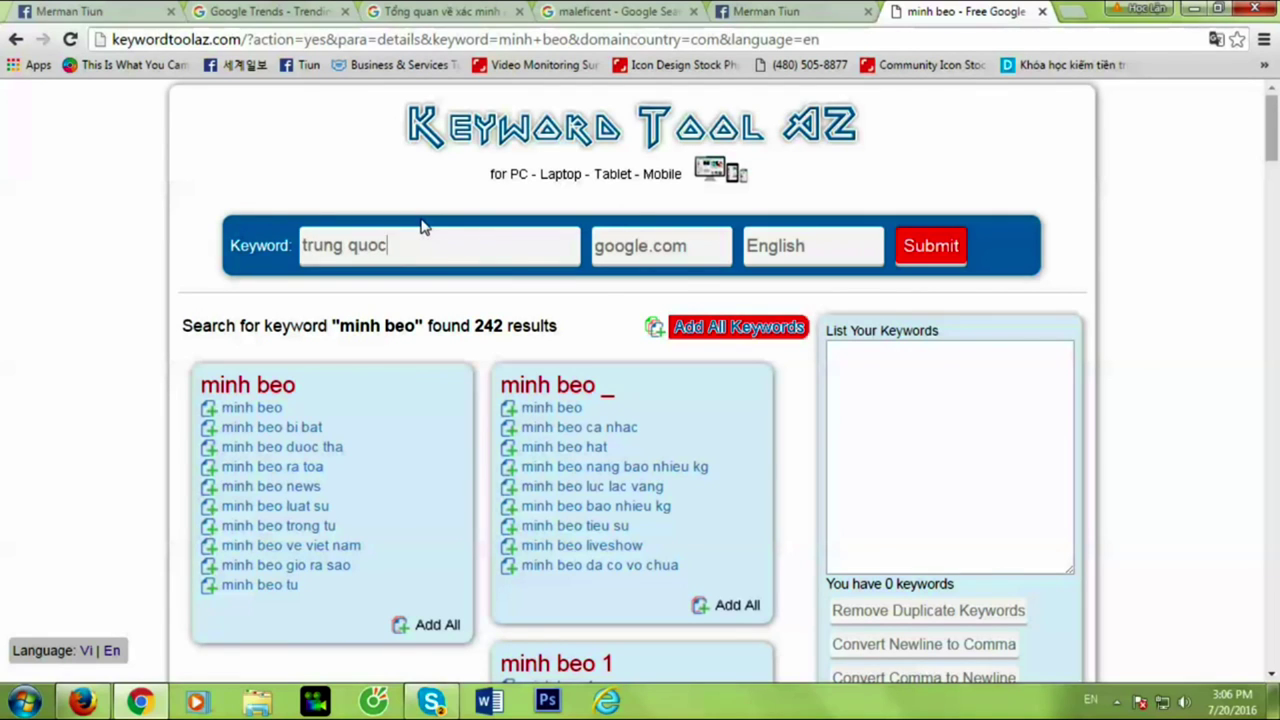
{"action": "key", "text": "Return"}
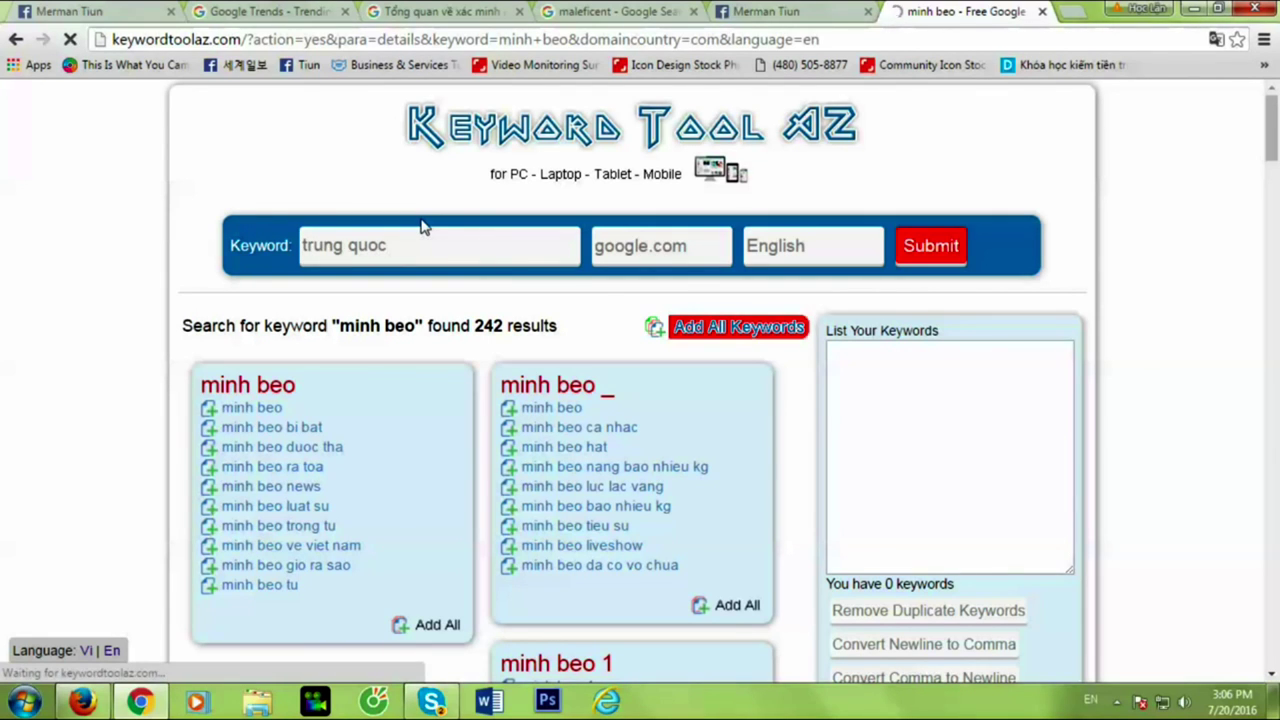
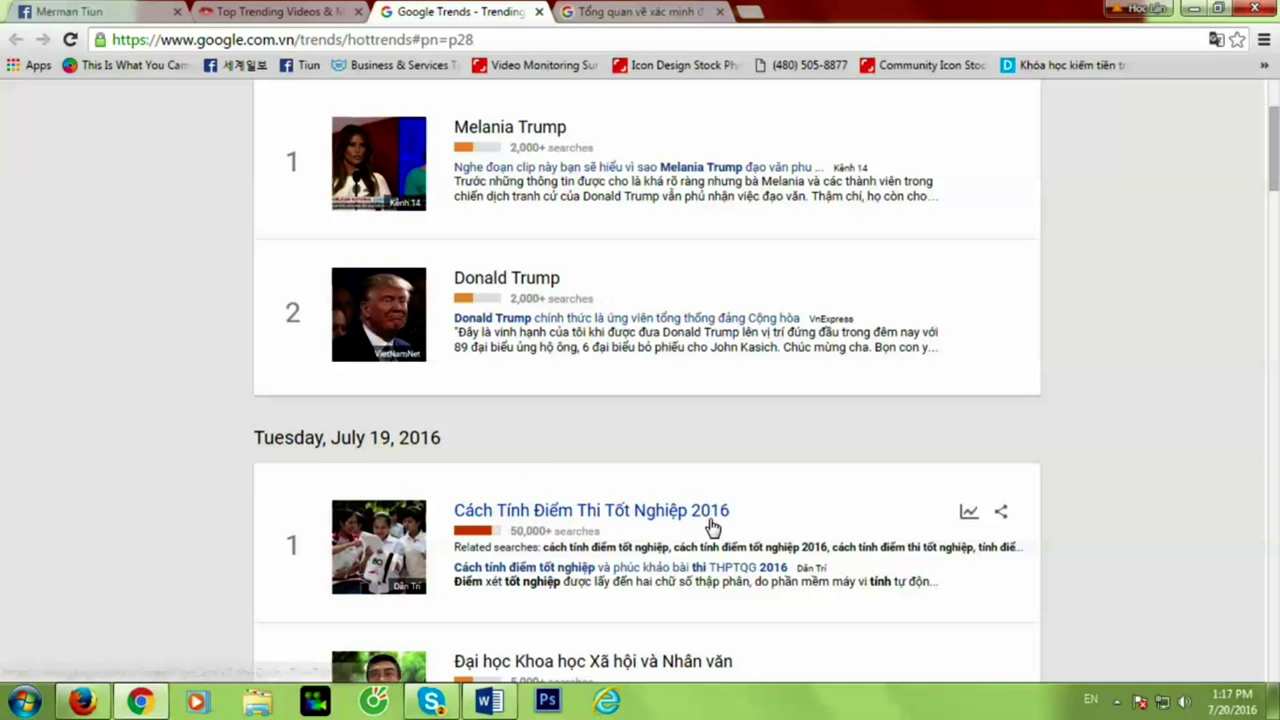
{"action": "scroll", "coordinate": [663, 538], "scroll_direction": "down", "scroll_amount": 2}
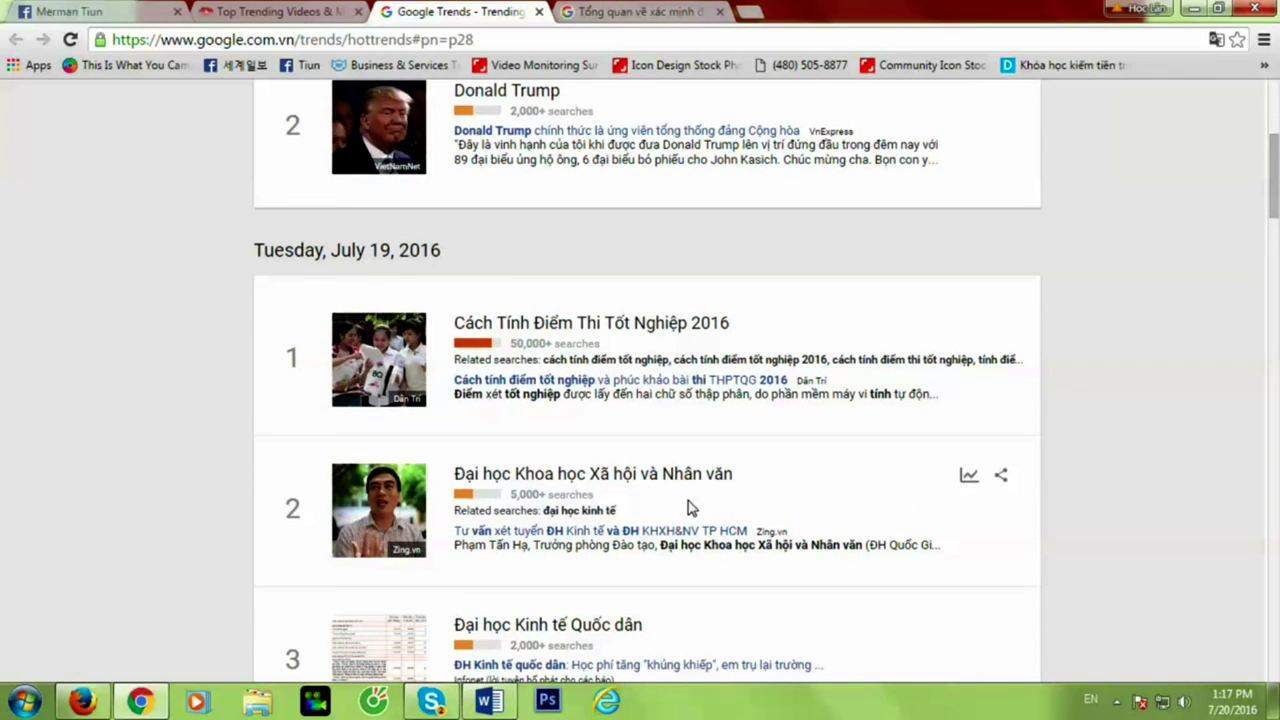
{"action": "scroll", "coordinate": [689, 509], "scroll_direction": "down", "scroll_amount": 1}
{"action": "scroll", "coordinate": [620, 533], "scroll_direction": "up", "scroll_amount": 5}
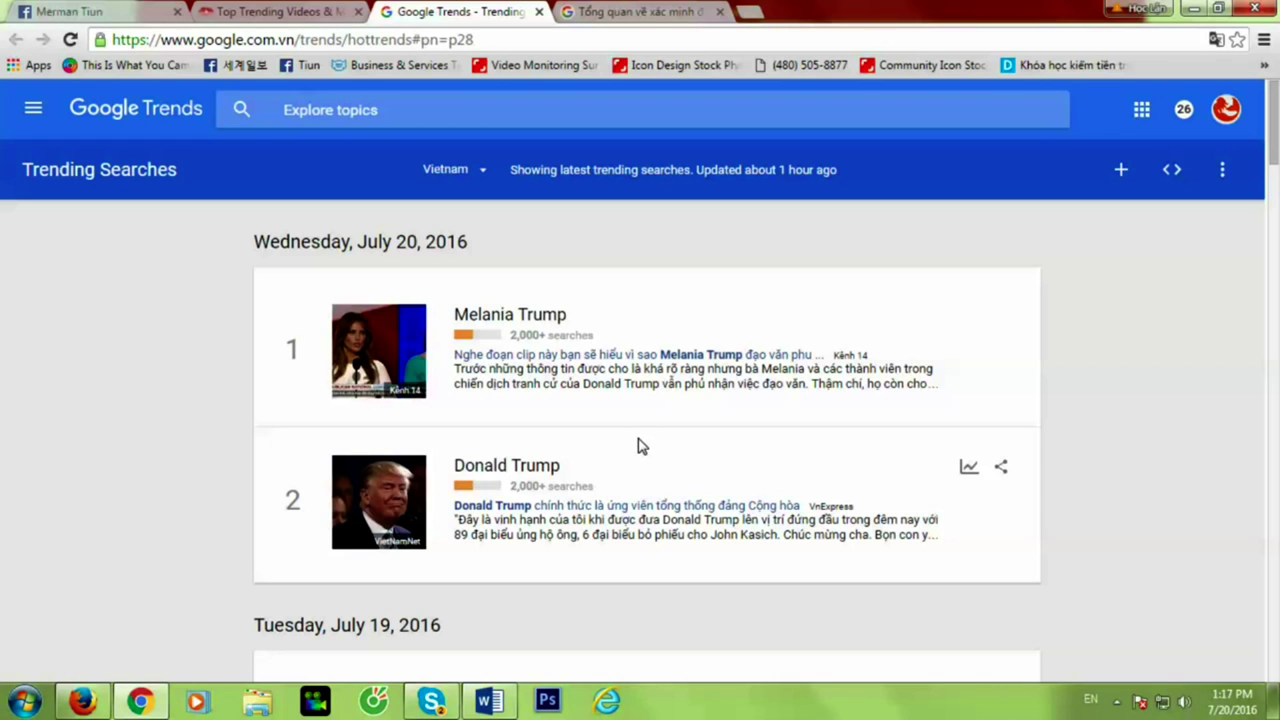
{"action": "scroll", "coordinate": [643, 452], "scroll_direction": "down", "scroll_amount": 1}
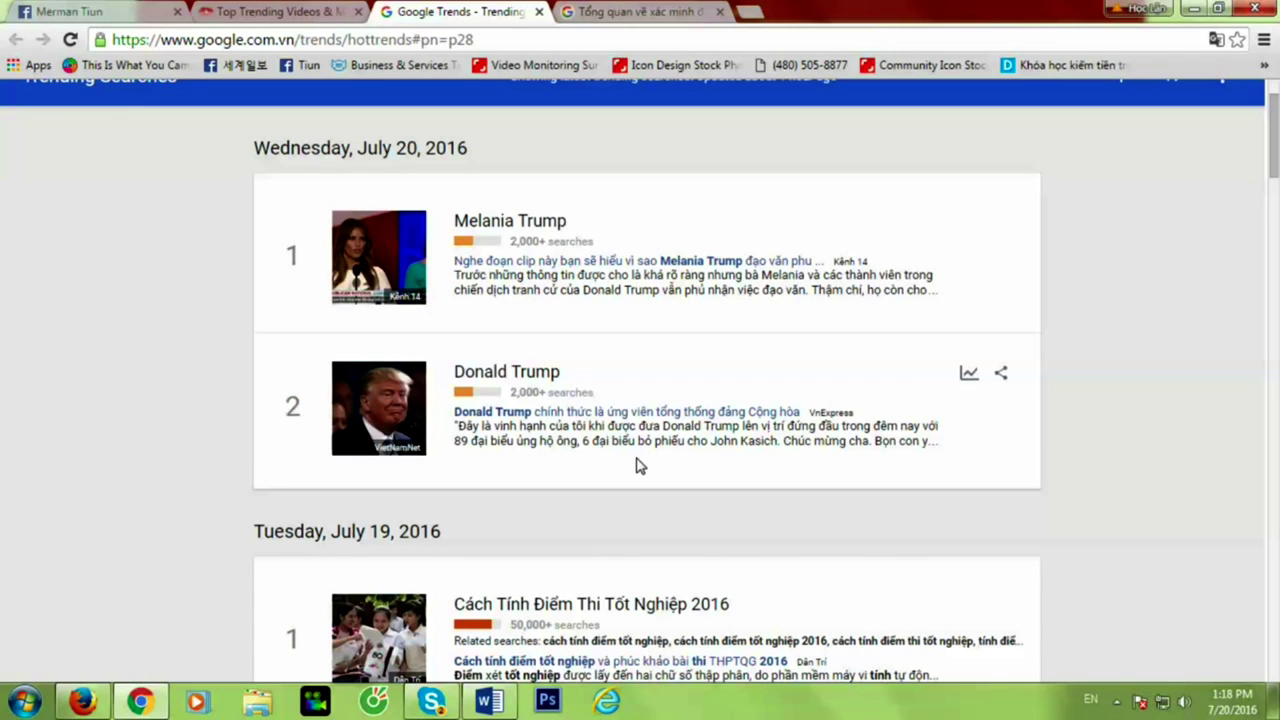
{"action": "scroll", "coordinate": [640, 466], "scroll_direction": "up", "scroll_amount": 1}
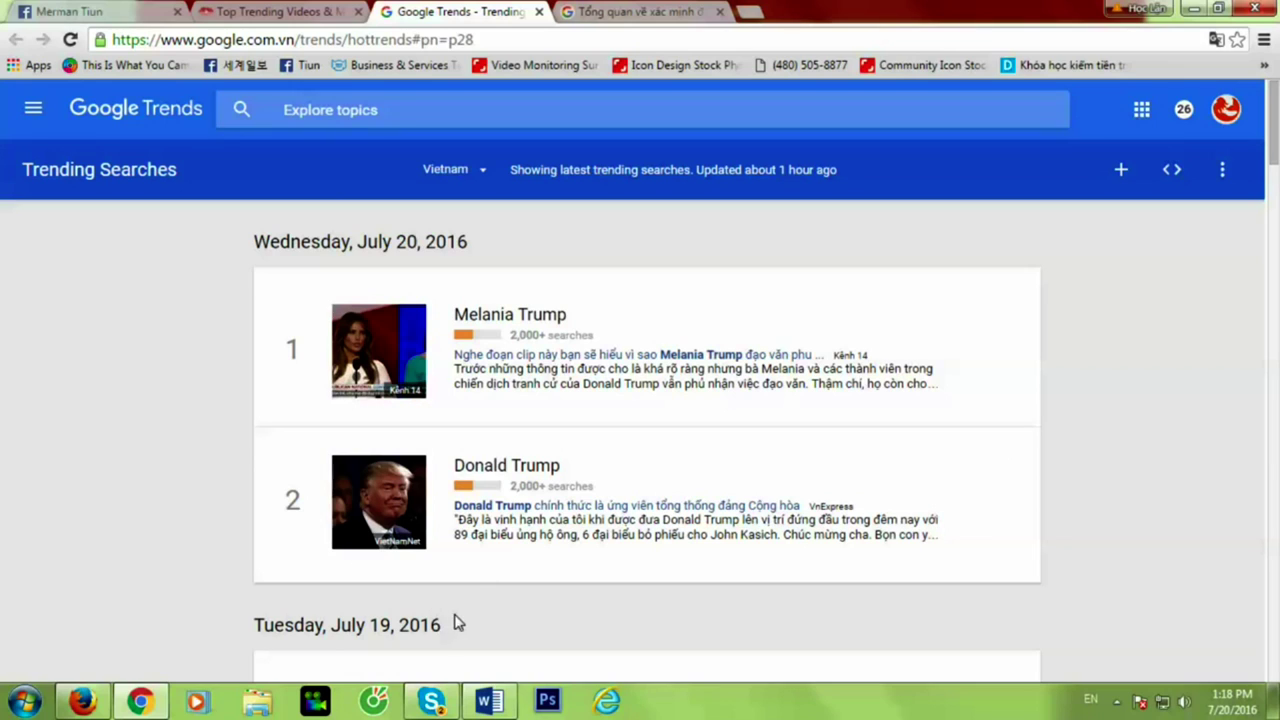
{"action": "left_click", "coordinate": [394, 97]}
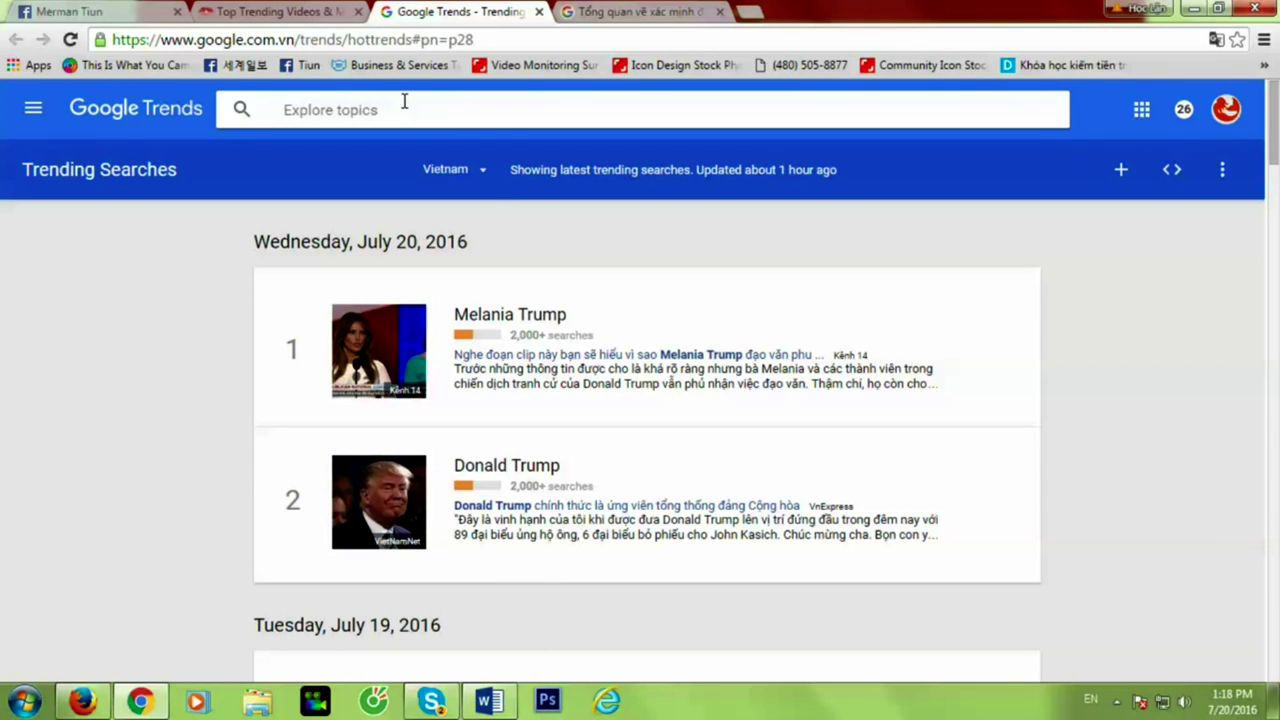
Switch Google Trends from Vietnam to Australia and scroll through the list, led by Rowan Atkinson.
{"action": "left_click", "coordinate": [484, 175]}
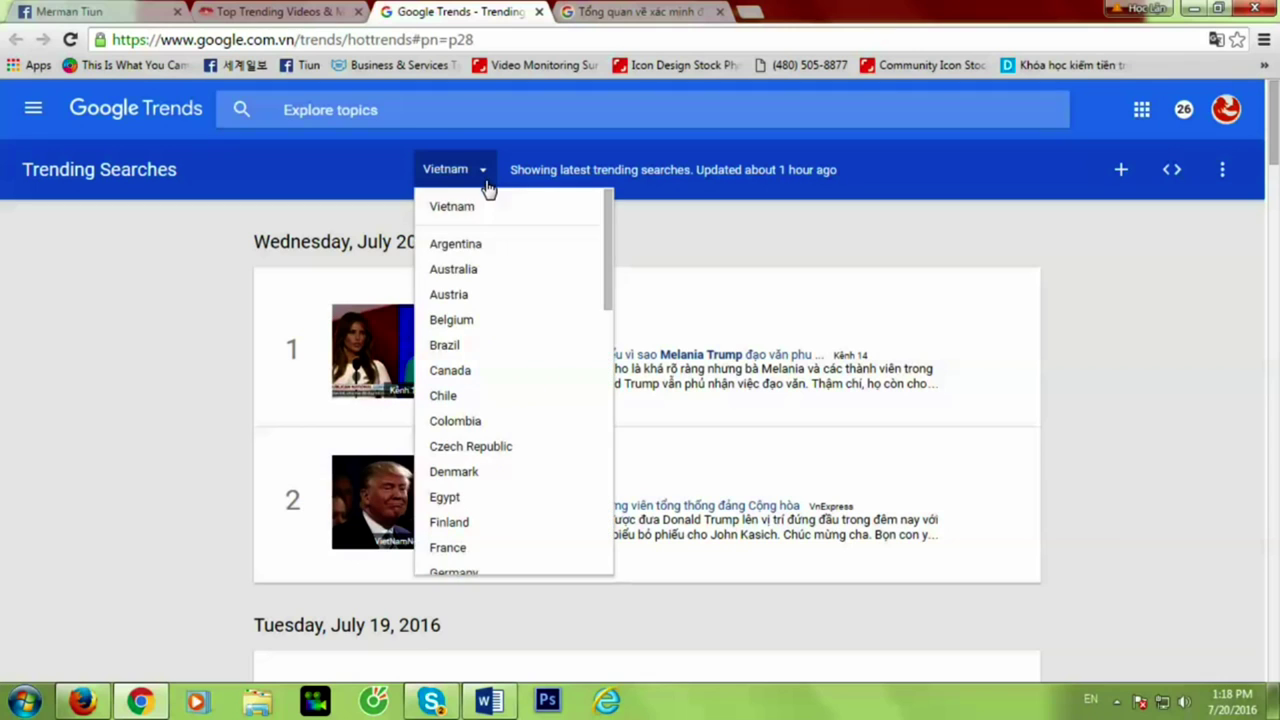
{"action": "left_click", "coordinate": [480, 270]}
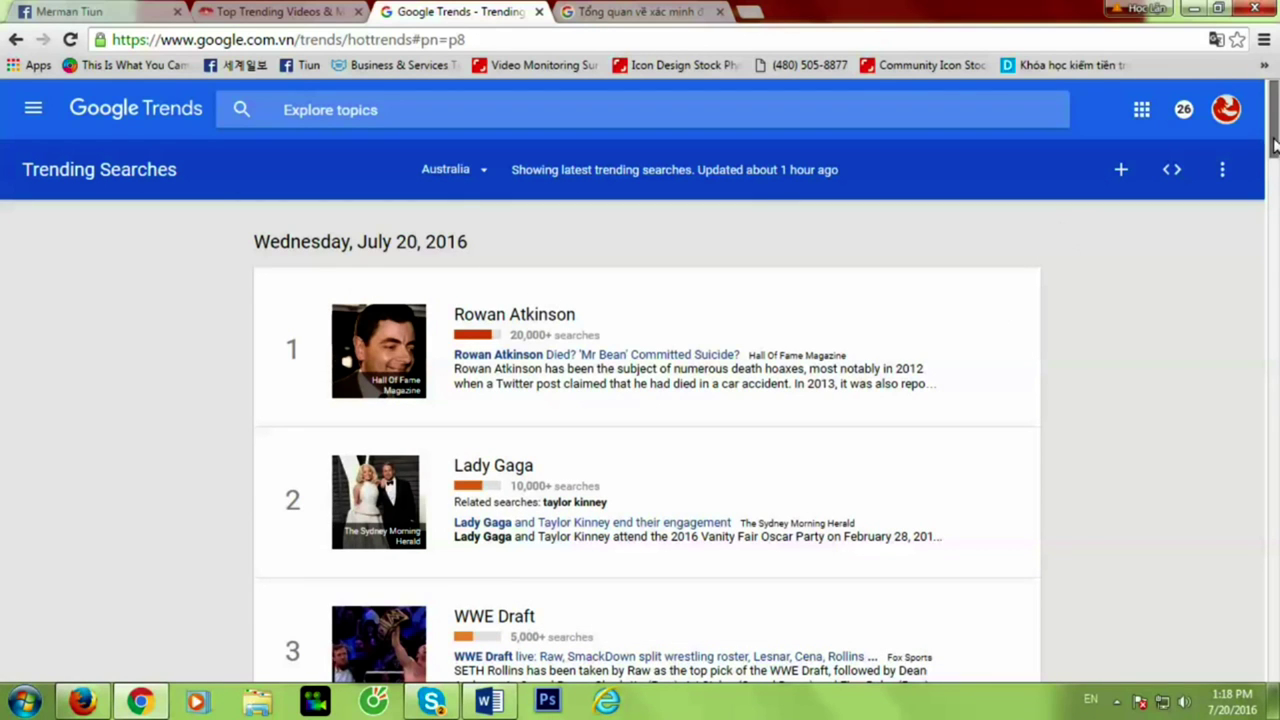
{"action": "left_click_drag", "start_coordinate": [1275, 145], "coordinate": [1275, 648]}
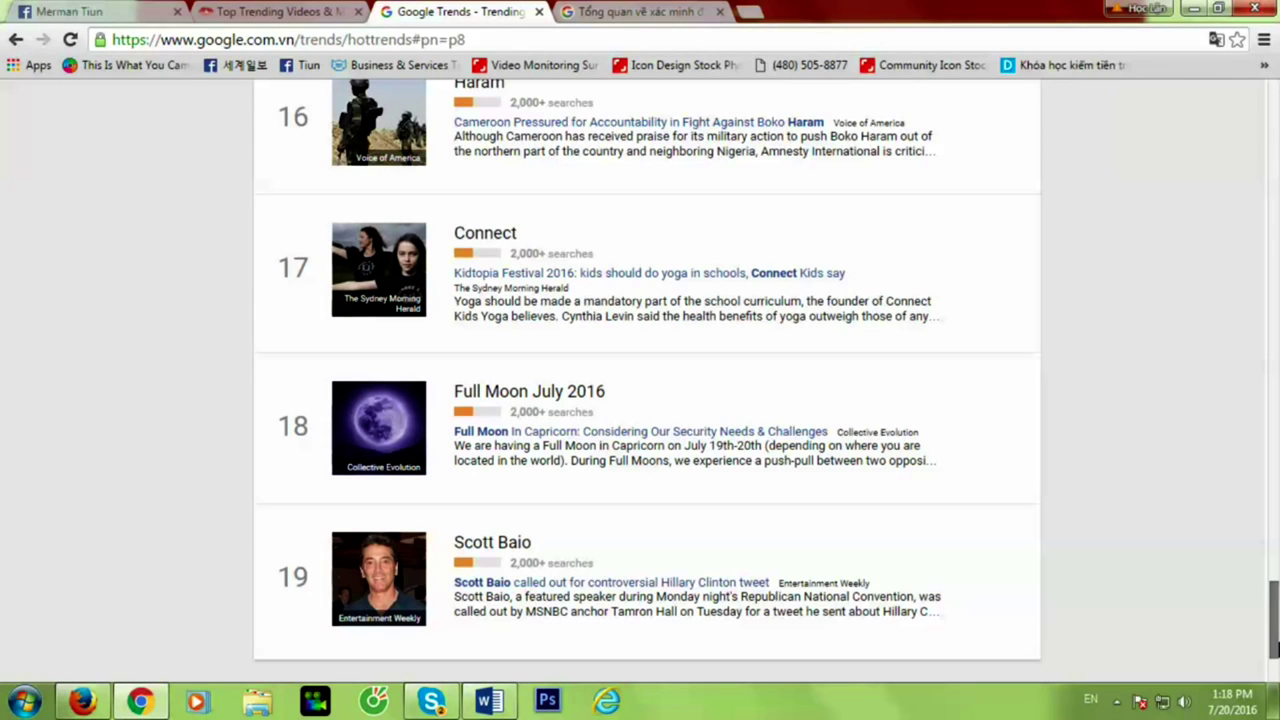
{"action": "scroll", "coordinate": [852, 288], "scroll_direction": "up", "scroll_amount": 20}
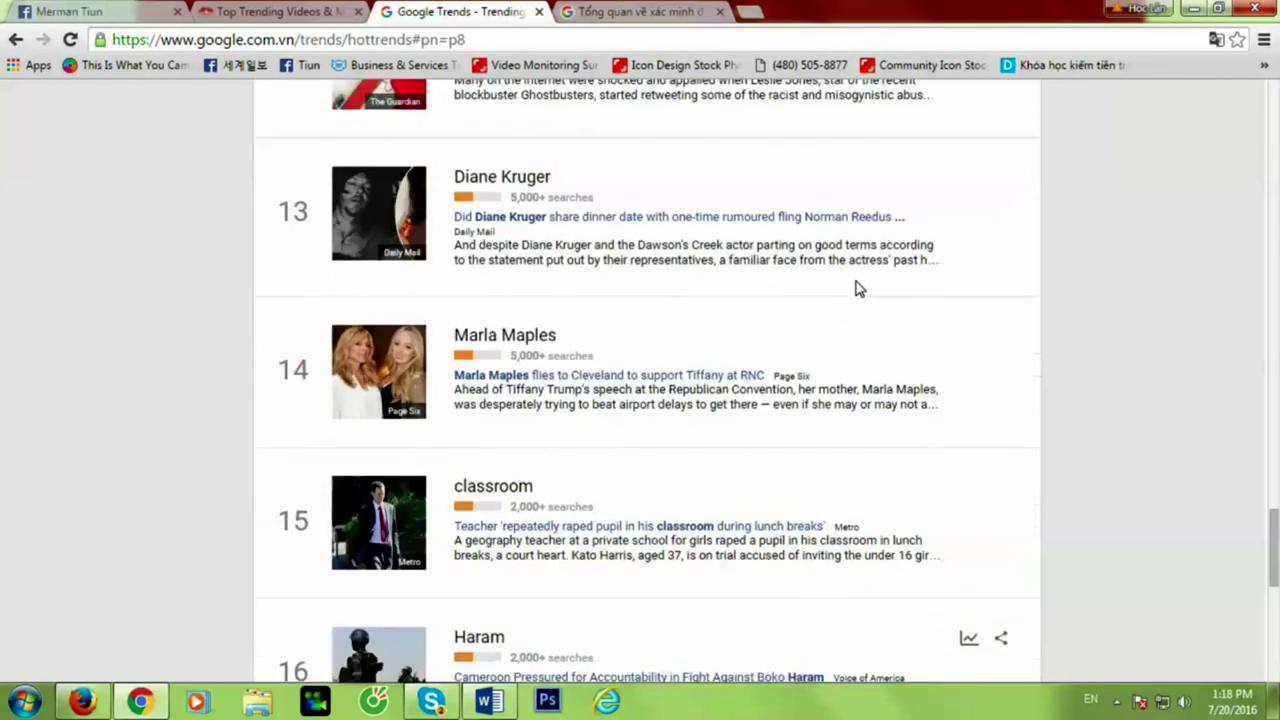
{"action": "scroll", "coordinate": [849, 293], "scroll_direction": "up", "scroll_amount": 15}
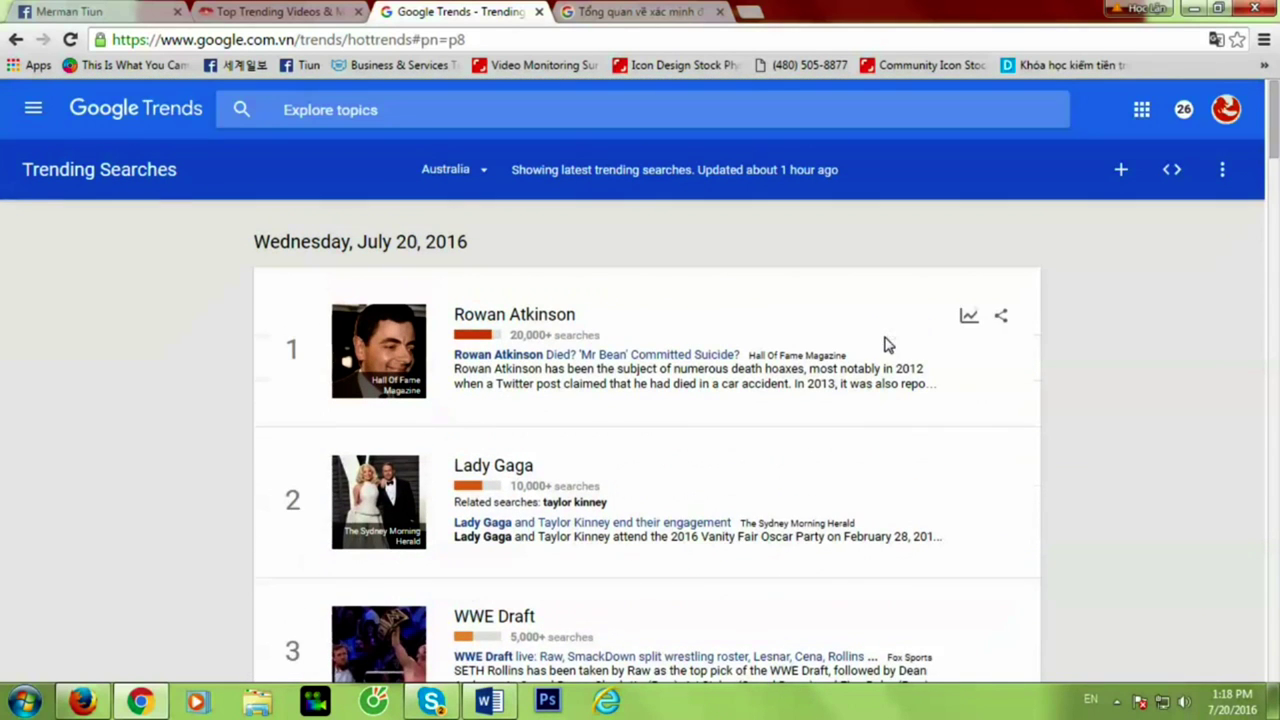
Change the Google Trends region to Italy.
{"action": "left_click", "coordinate": [410, 117]}
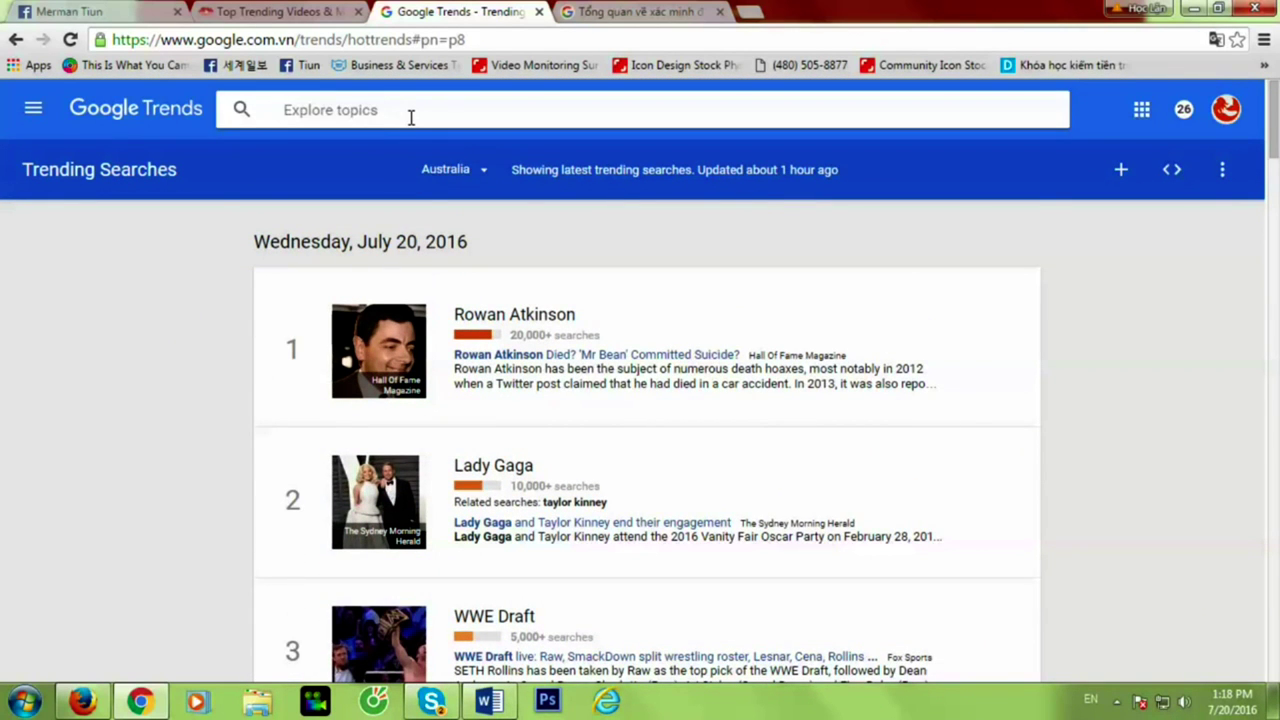
{"action": "left_click", "coordinate": [480, 180]}
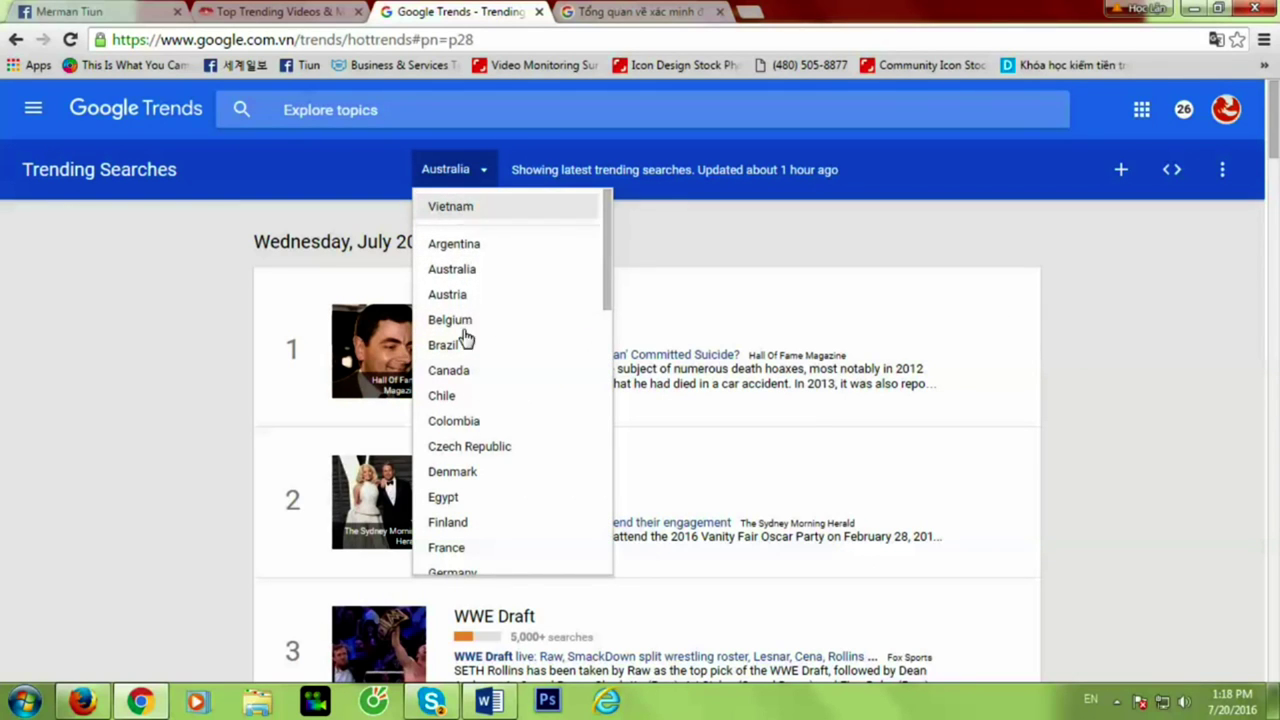
{"action": "left_click", "coordinate": [448, 170]}
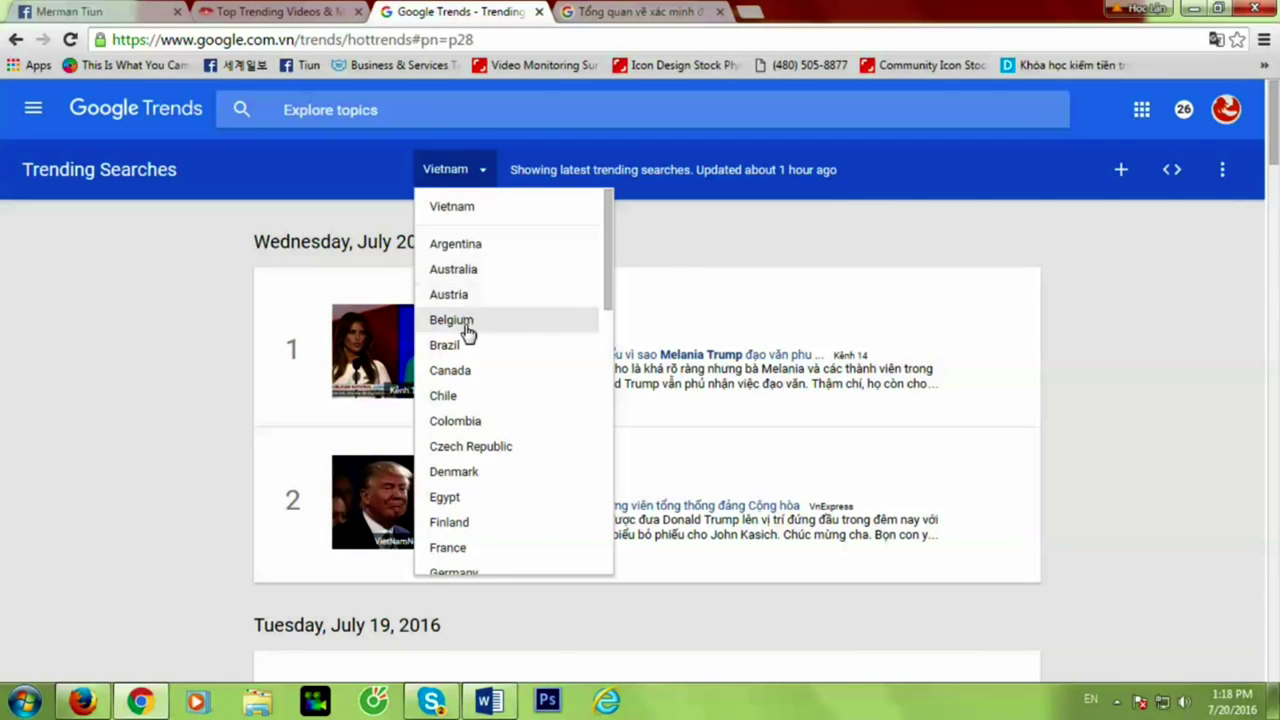
{"action": "scroll", "coordinate": [450, 420], "scroll_direction": "down", "scroll_amount": 3}
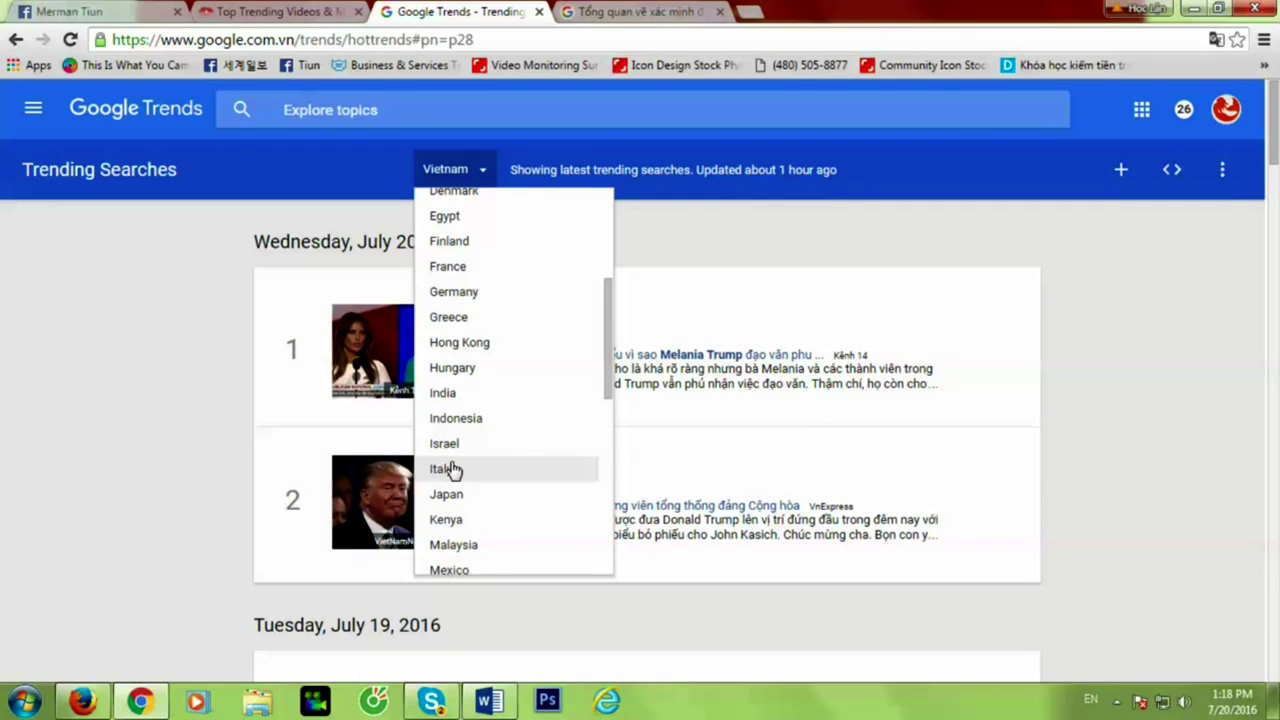
{"action": "left_click", "coordinate": [445, 469]}
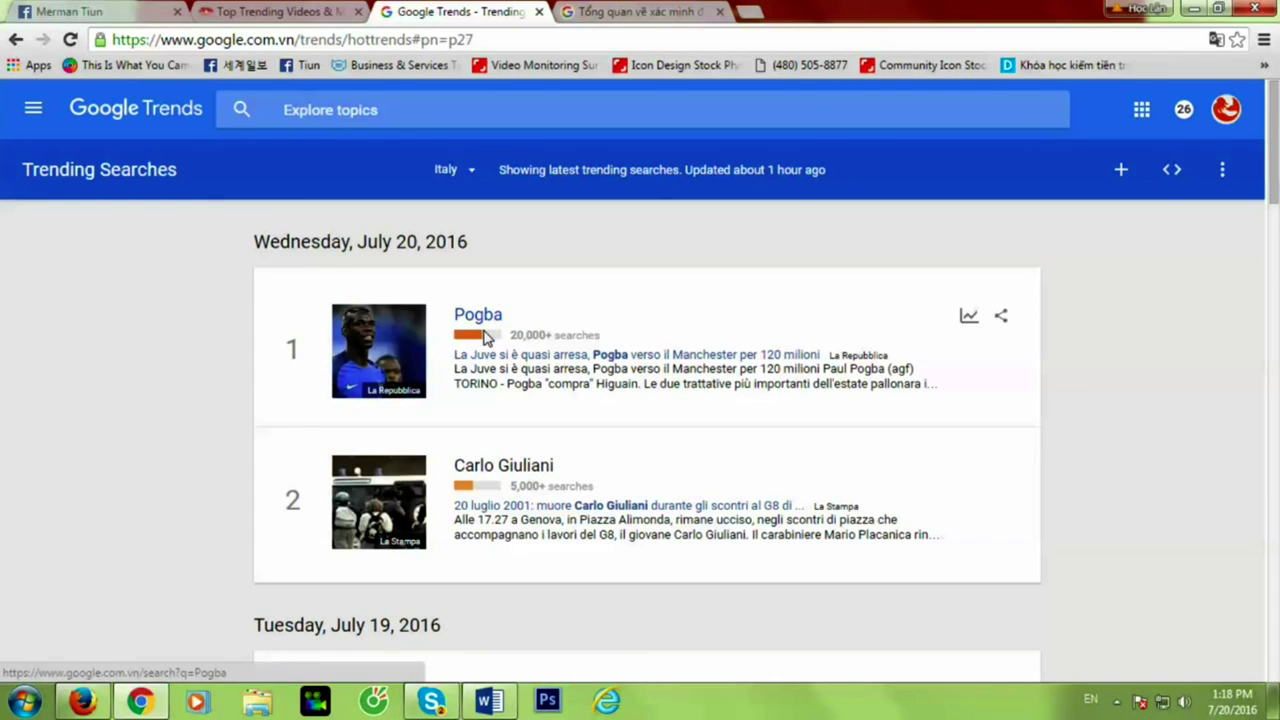
Scroll through Italy's trending searches, then return to the Facebook profile tab.
{"action": "scroll", "coordinate": [551, 420], "scroll_direction": "down", "scroll_amount": 2}
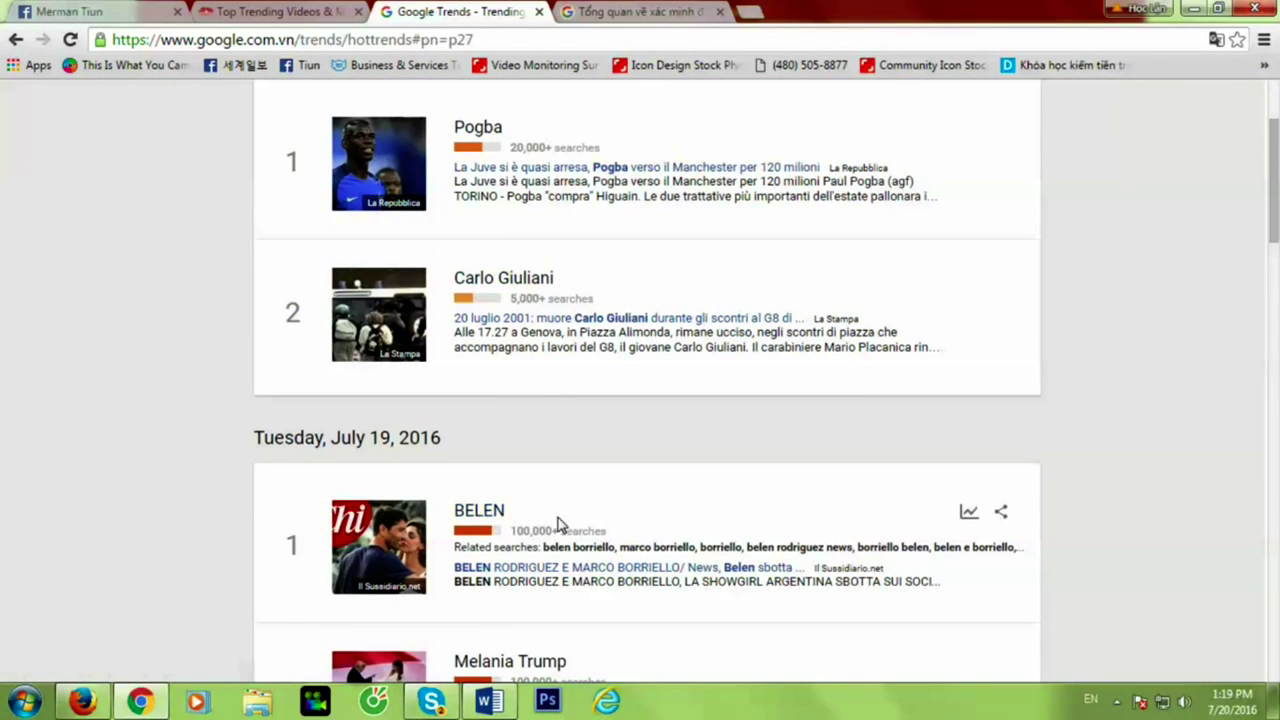
{"action": "scroll", "coordinate": [565, 528], "scroll_direction": "down", "scroll_amount": 3}
{"action": "scroll", "coordinate": [600, 530], "scroll_direction": "down", "scroll_amount": 10}
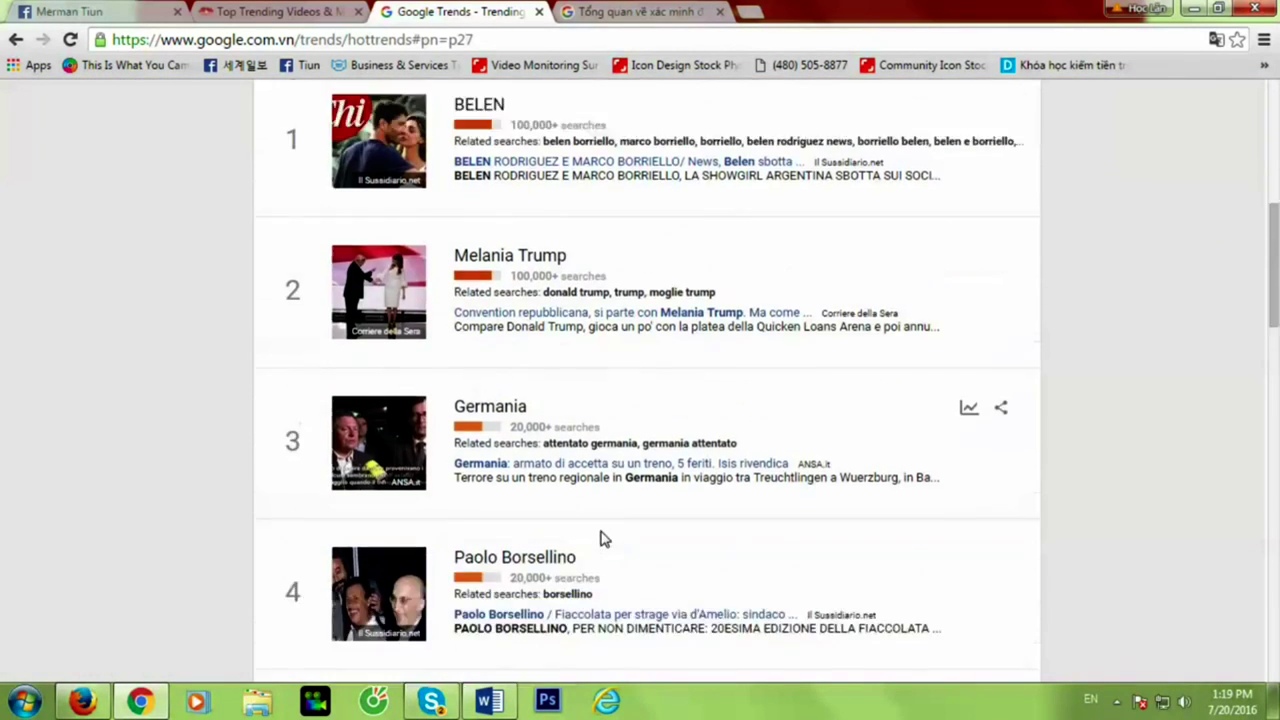
{"action": "scroll", "coordinate": [588, 541], "scroll_direction": "down", "scroll_amount": 4}
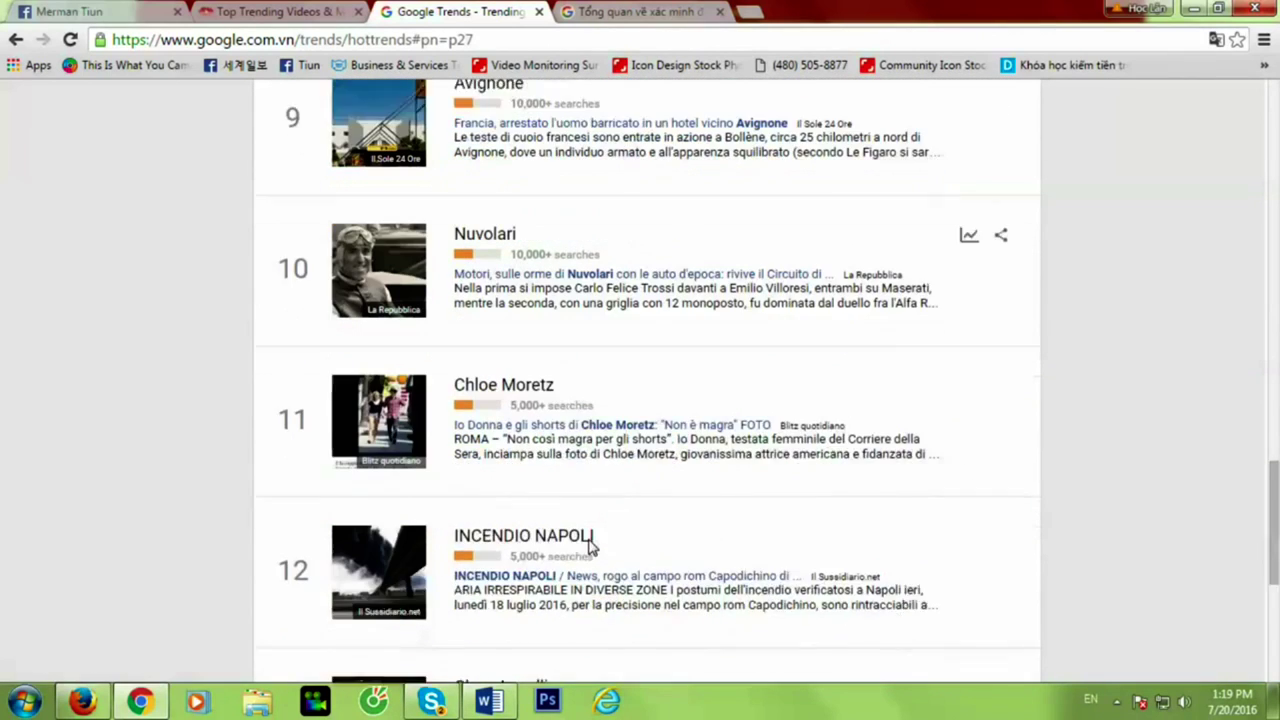
{"action": "scroll", "coordinate": [586, 538], "scroll_direction": "down", "scroll_amount": 2}
{"action": "scroll", "coordinate": [585, 532], "scroll_direction": "down", "scroll_amount": 2}
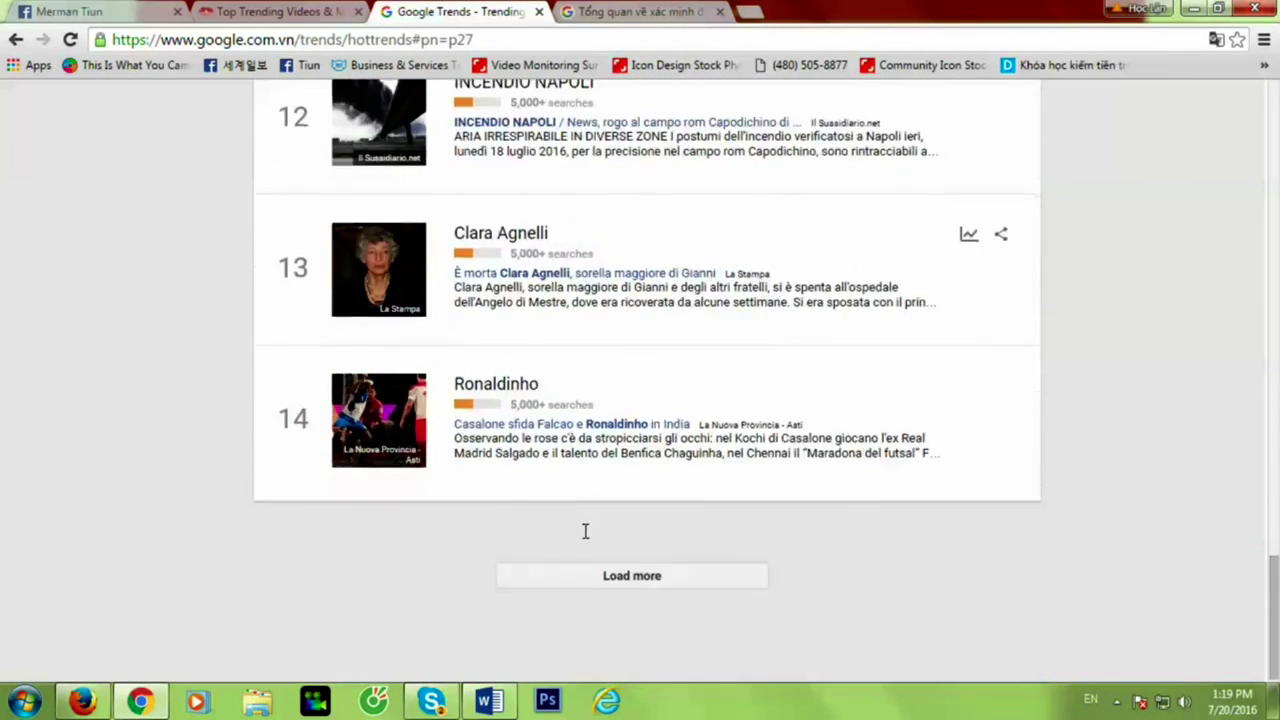
{"action": "scroll", "coordinate": [586, 534], "scroll_direction": "up", "scroll_amount": 8}
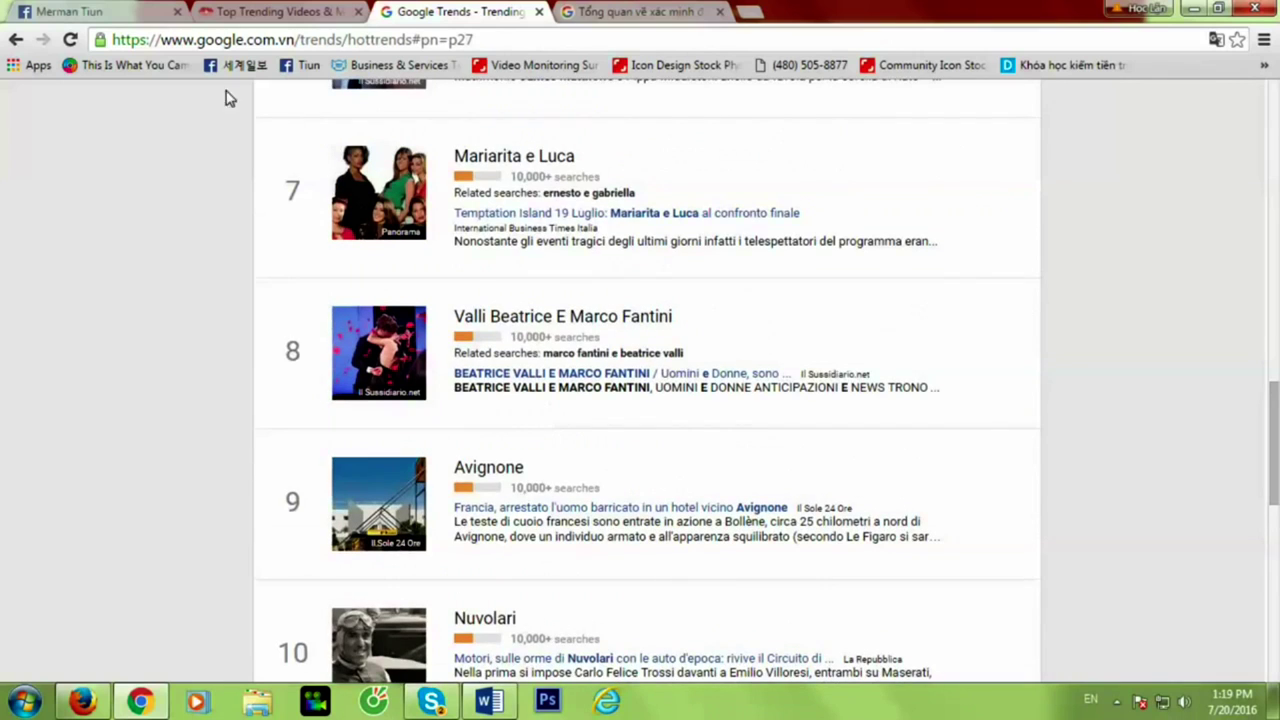
{"action": "left_click", "coordinate": [108, 18]}
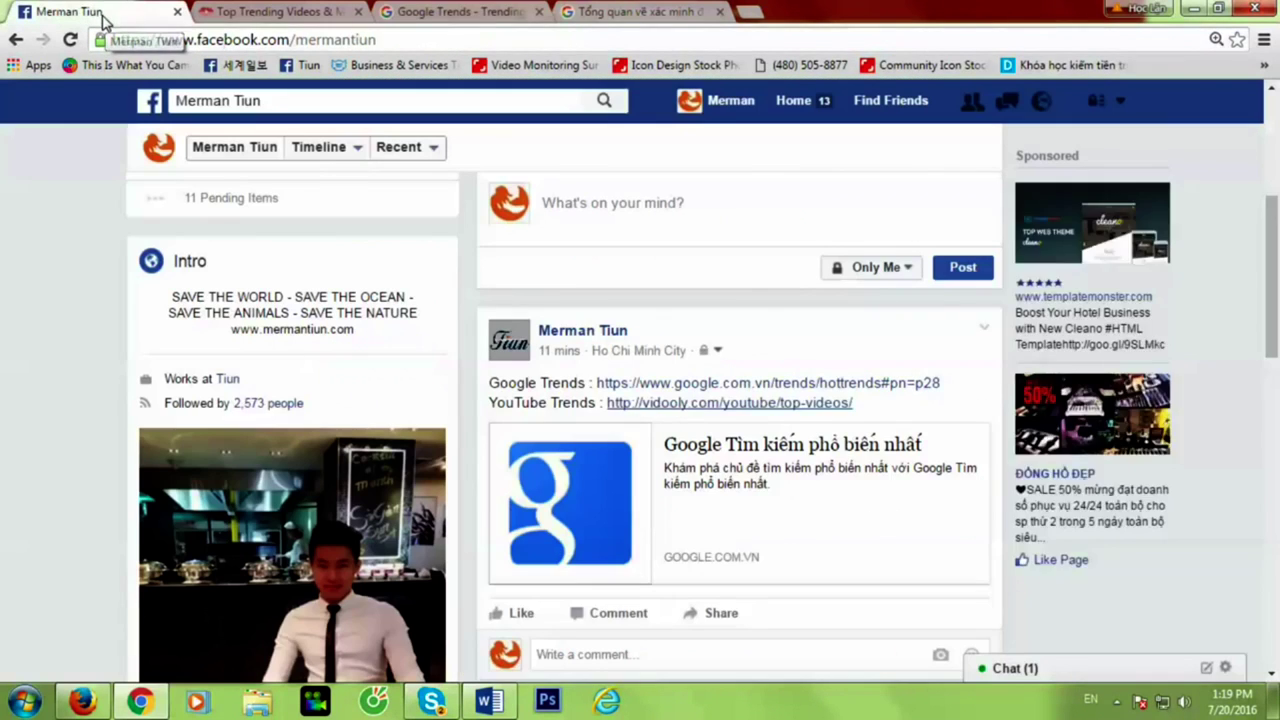
Scroll to the top of the Facebook profile and reload it with F5.
{"action": "scroll", "coordinate": [620, 410], "scroll_direction": "up", "scroll_amount": 4}
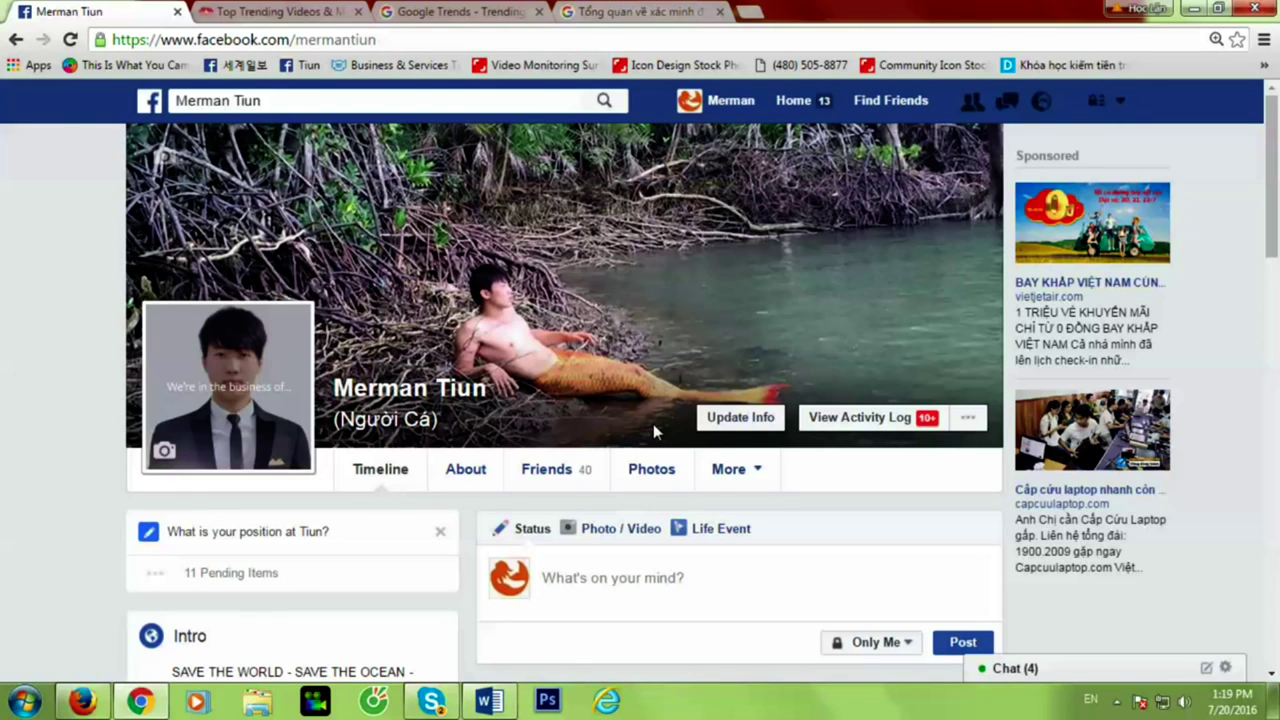
{"action": "key", "text": "F5"}
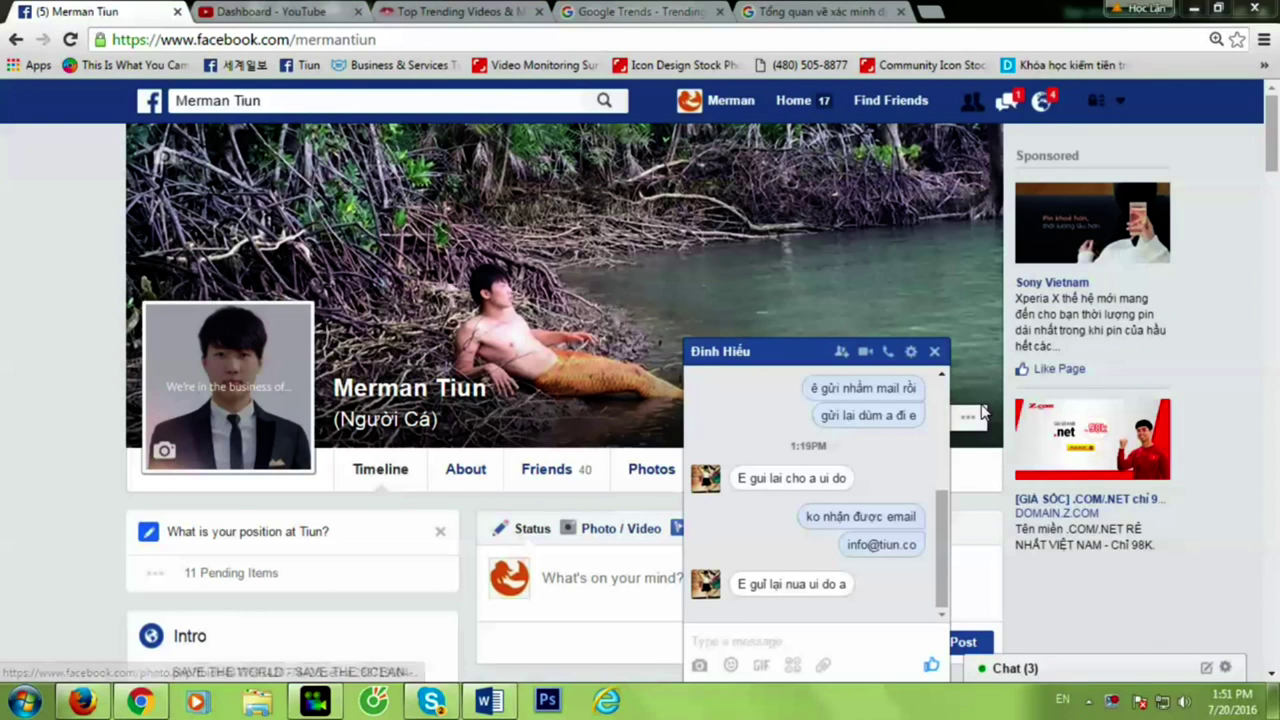
{"action": "left_click", "coordinate": [935, 353]}
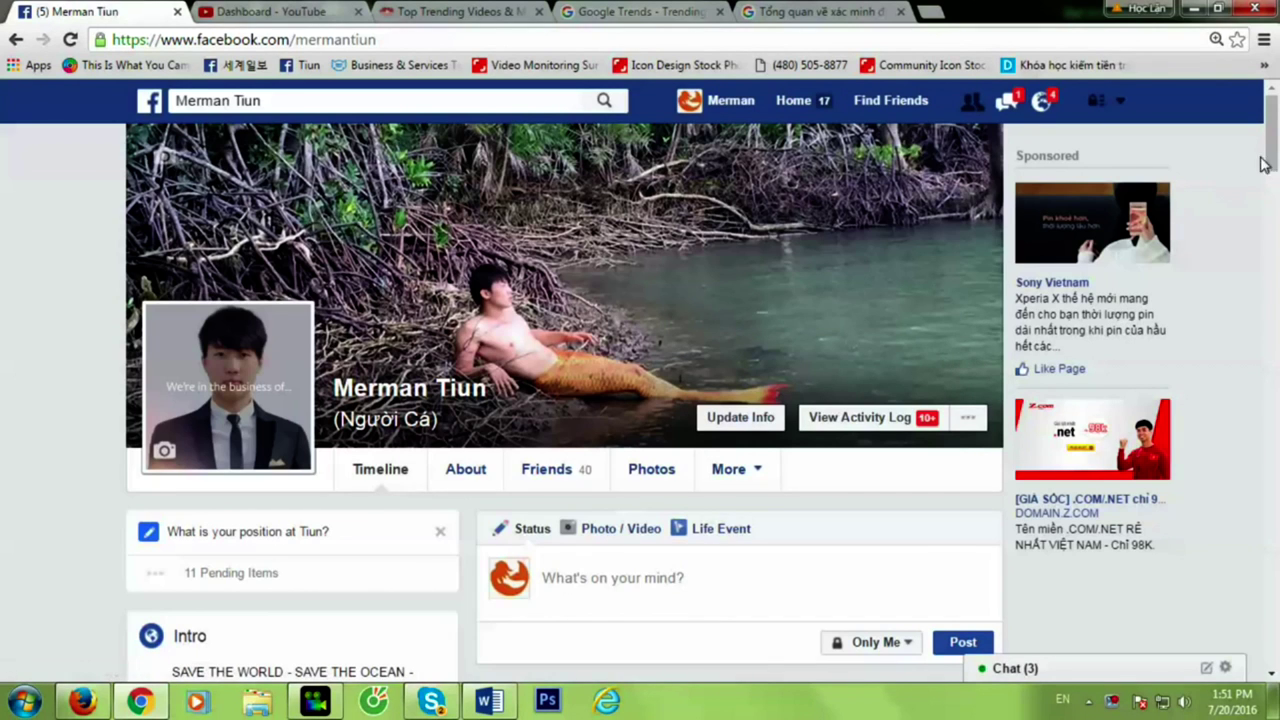
{"action": "scroll", "coordinate": [412, 428], "scroll_direction": "down", "scroll_amount": 2}
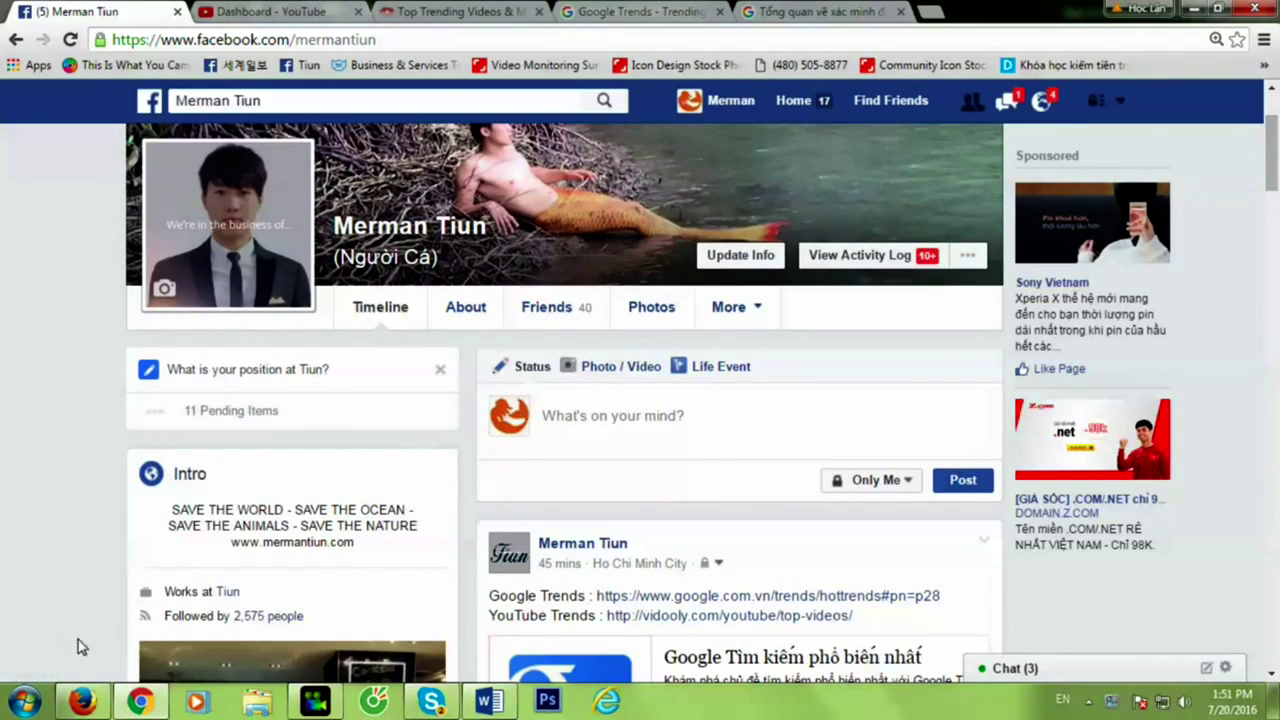
{"action": "left_click", "coordinate": [84, 704]}
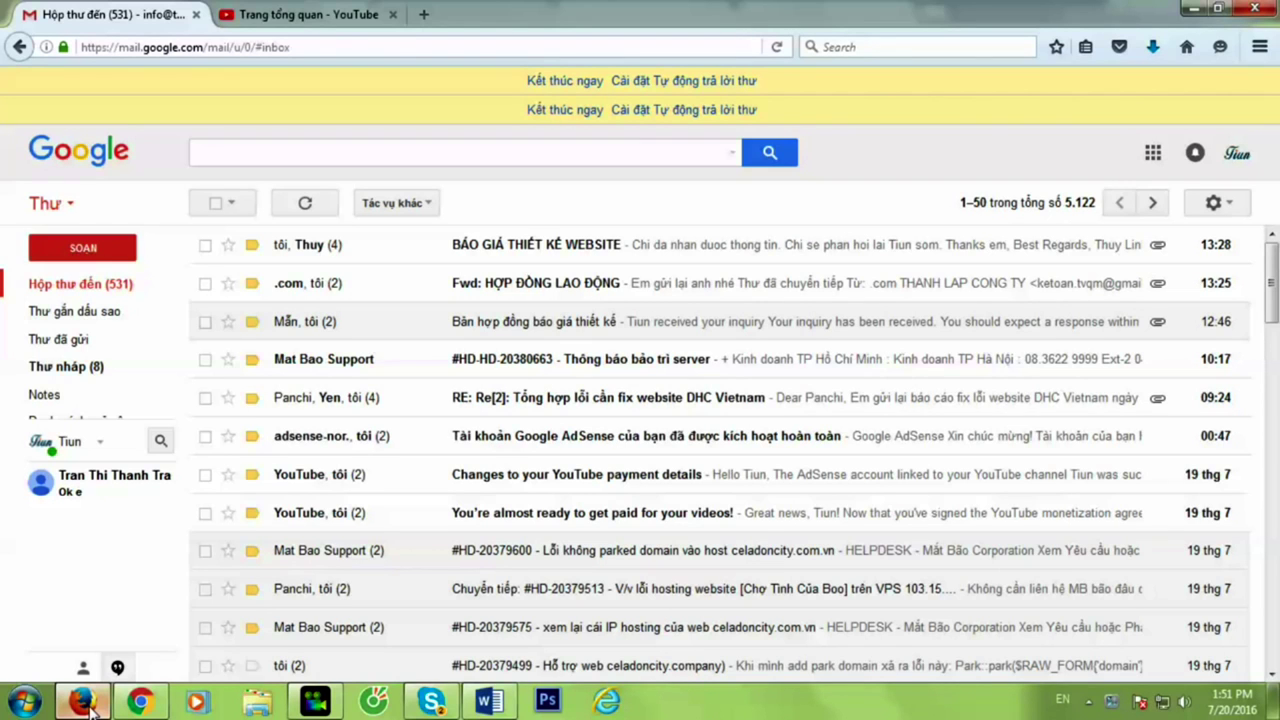
{"action": "left_click", "coordinate": [90, 706]}
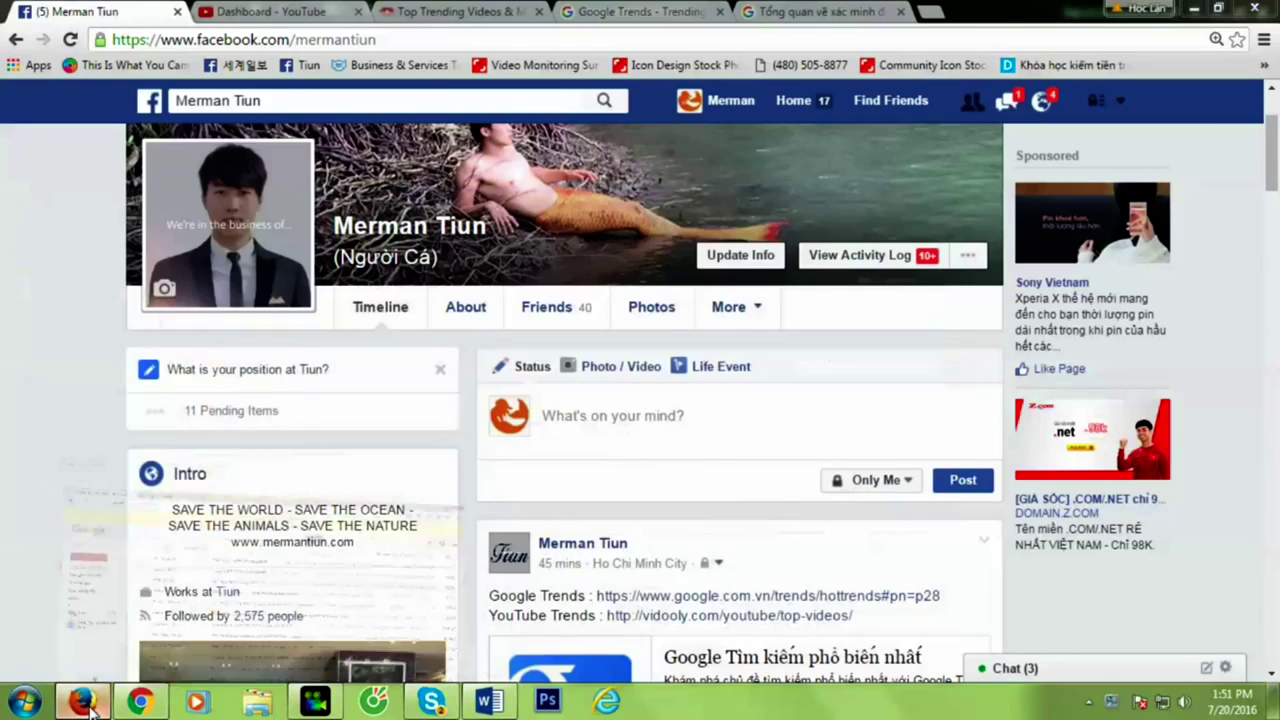
{"action": "left_click", "coordinate": [91, 706]}
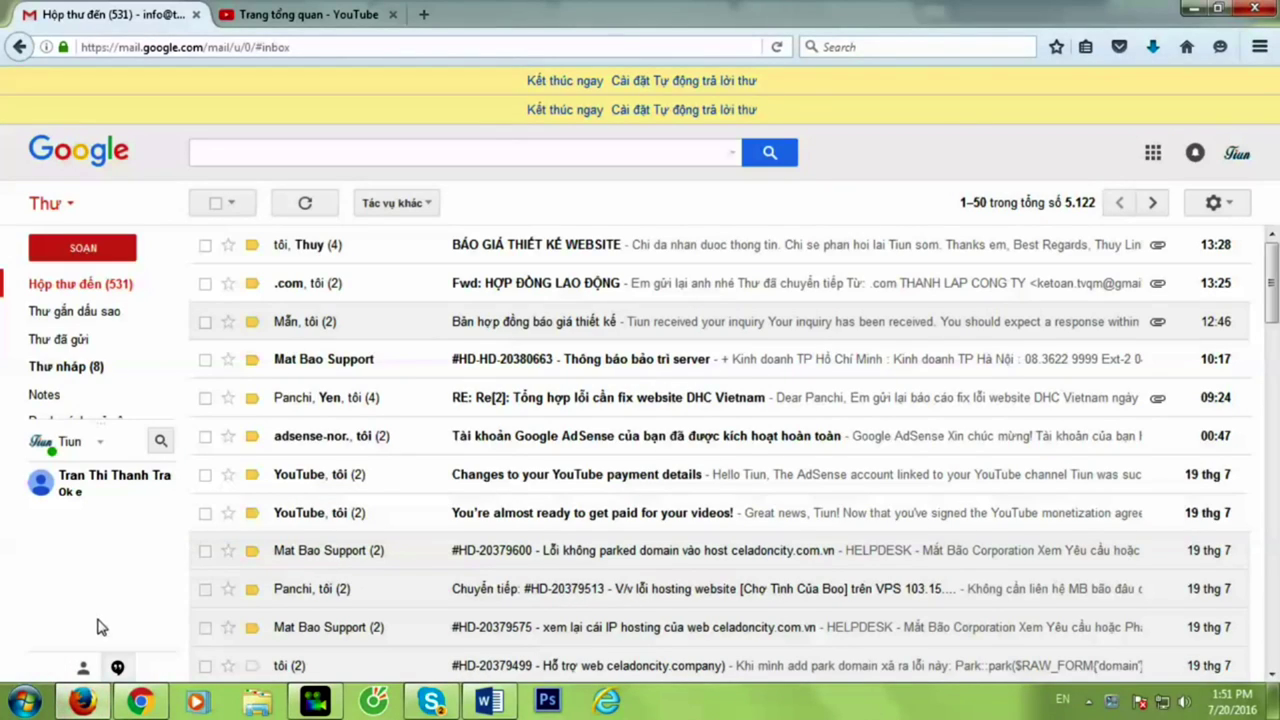
{"action": "left_click", "coordinate": [84, 702]}
{"action": "left_click_drag", "start_coordinate": [1276, 188], "coordinate": [1273, 440]}
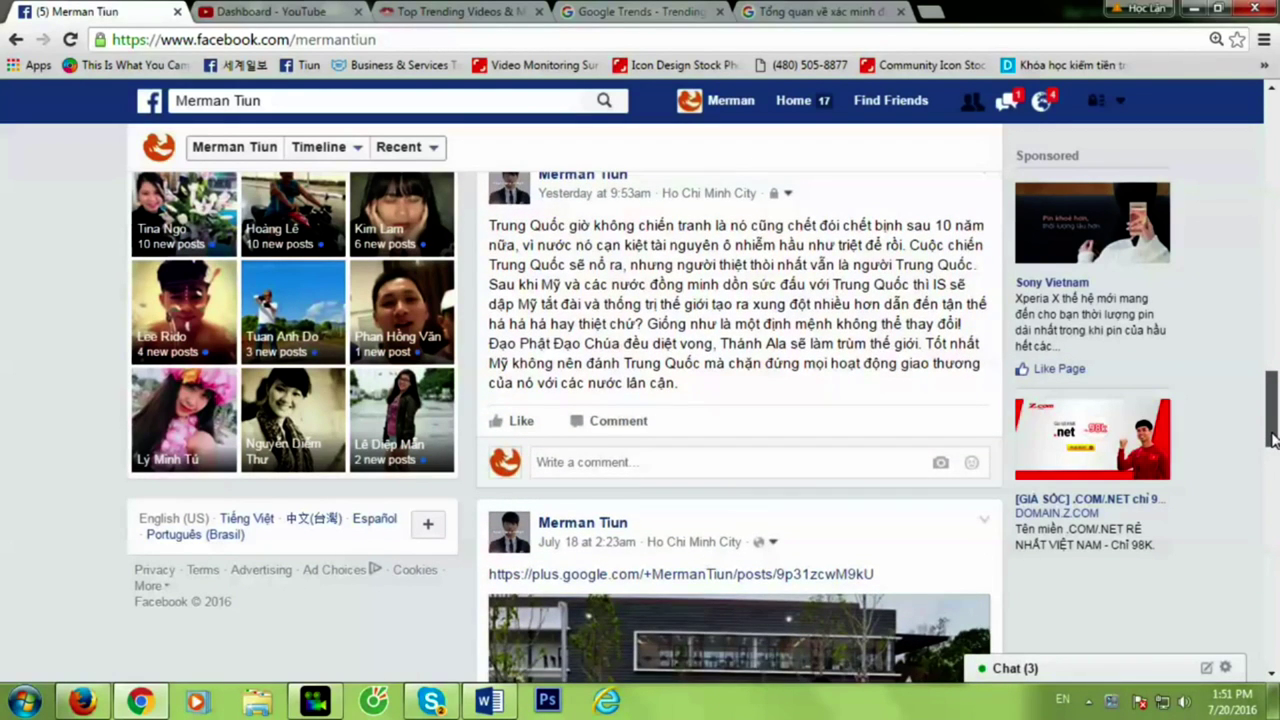
{"action": "left_click_drag", "start_coordinate": [1271, 455], "coordinate": [1262, 642]}
{"action": "left_click_drag", "start_coordinate": [1273, 405], "coordinate": [1272, 572]}
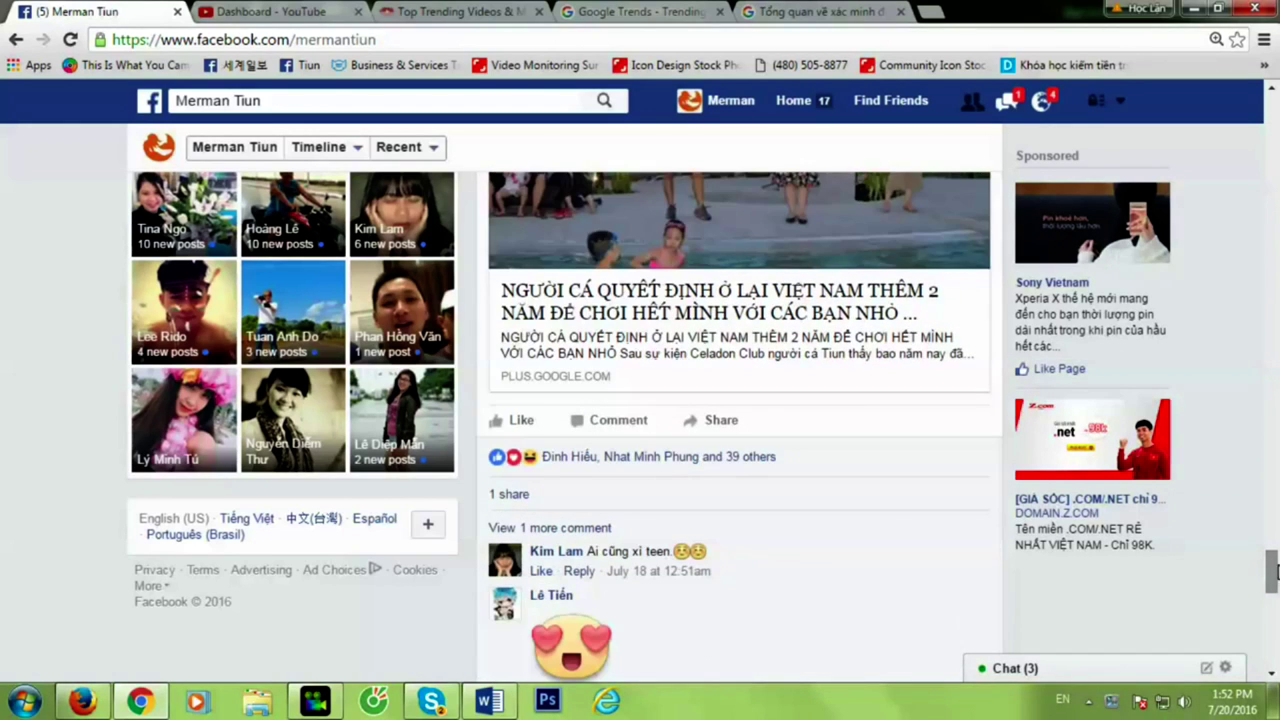
Check Facebook notifications and messages, then scroll through the pending message requests.
{"action": "left_click", "coordinate": [1043, 104]}
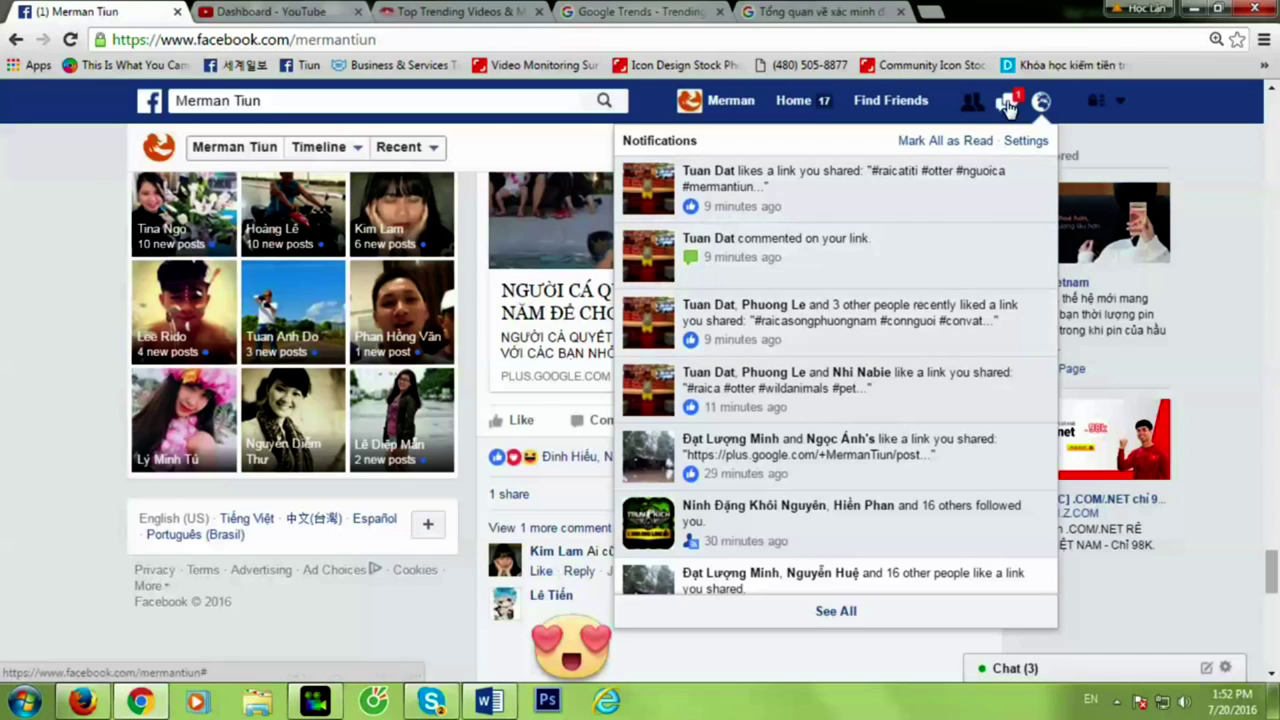
{"action": "left_click", "coordinate": [1007, 104]}
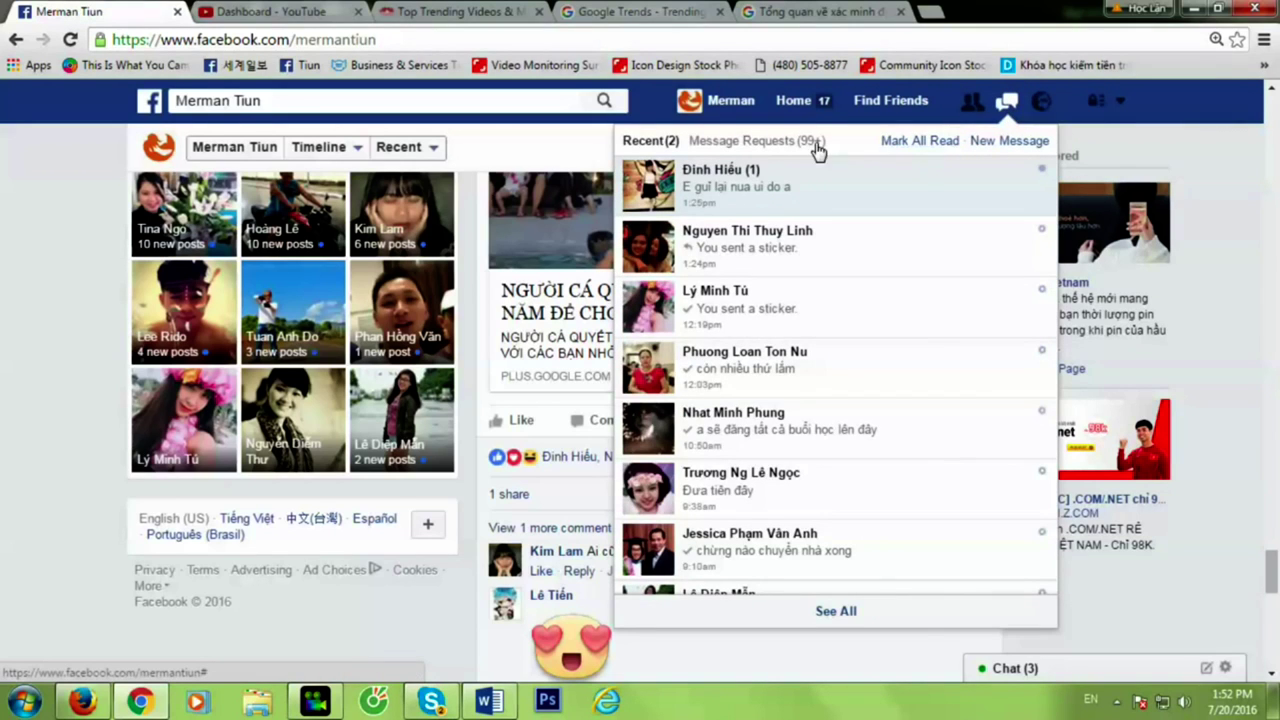
{"action": "left_click", "coordinate": [766, 148]}
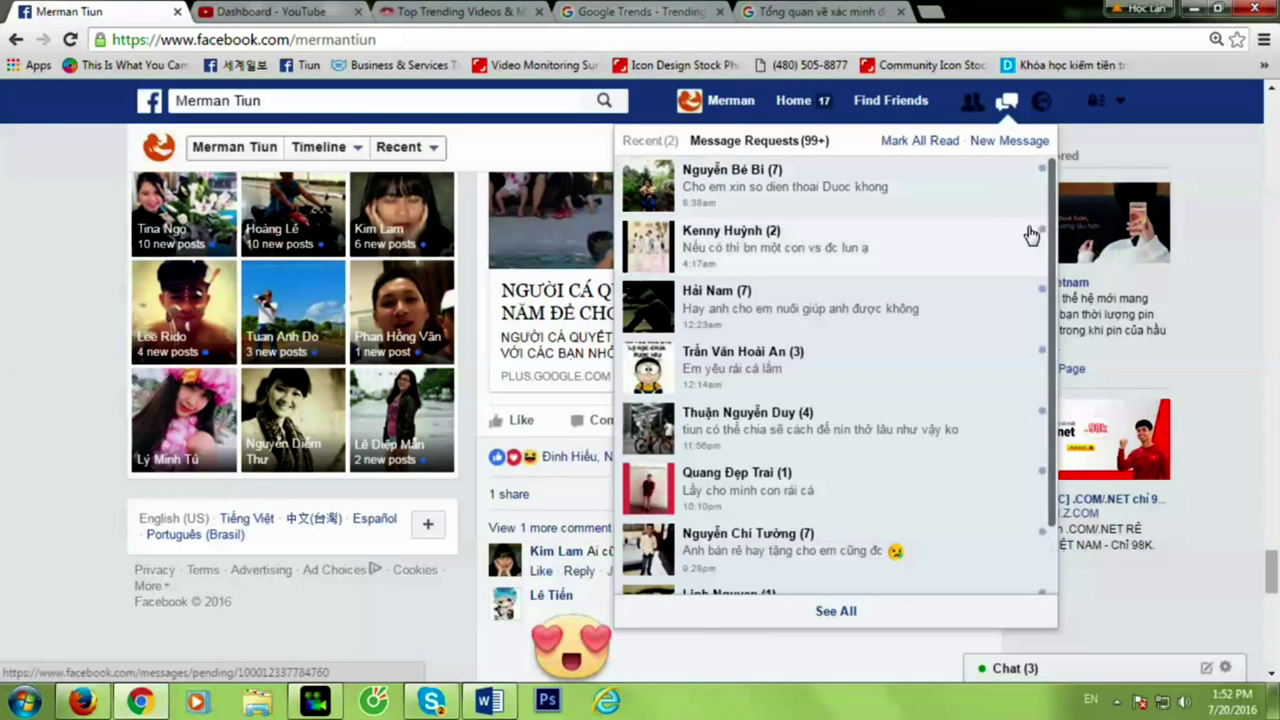
{"action": "scroll", "coordinate": [1031, 234], "scroll_direction": "down", "scroll_amount": 3}
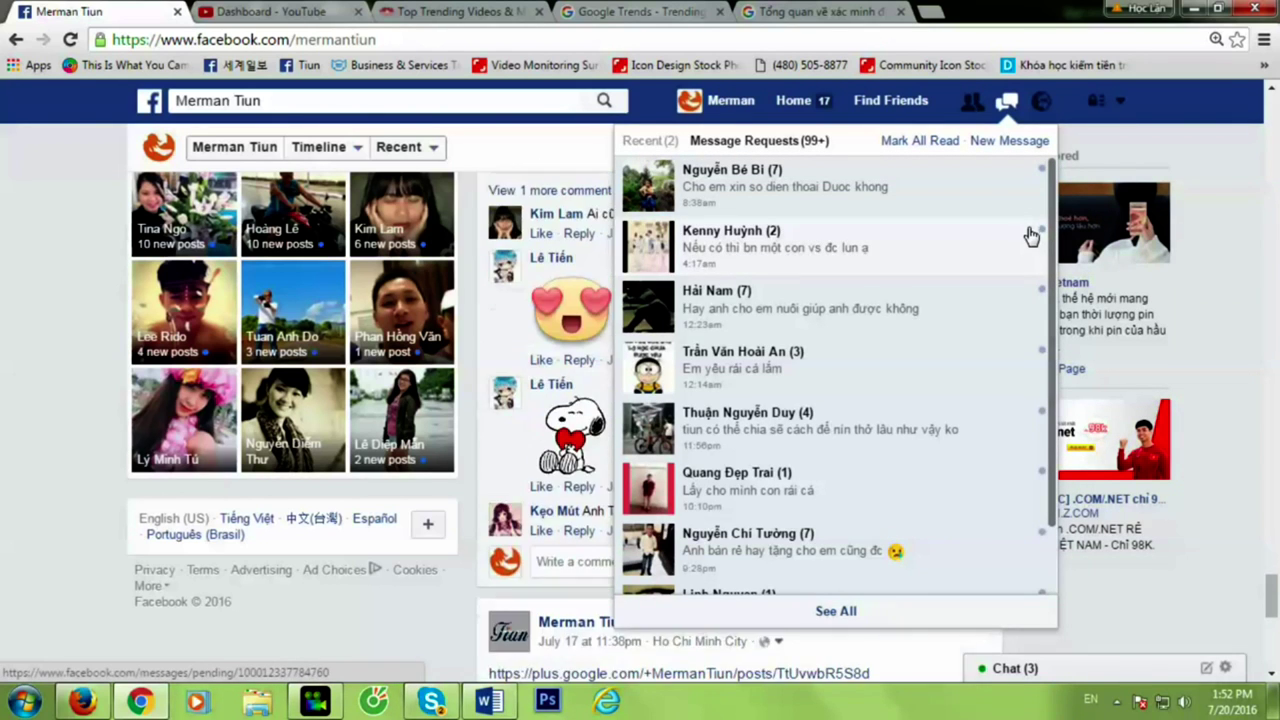
{"action": "left_click_drag", "start_coordinate": [1050, 234], "coordinate": [1051, 323]}
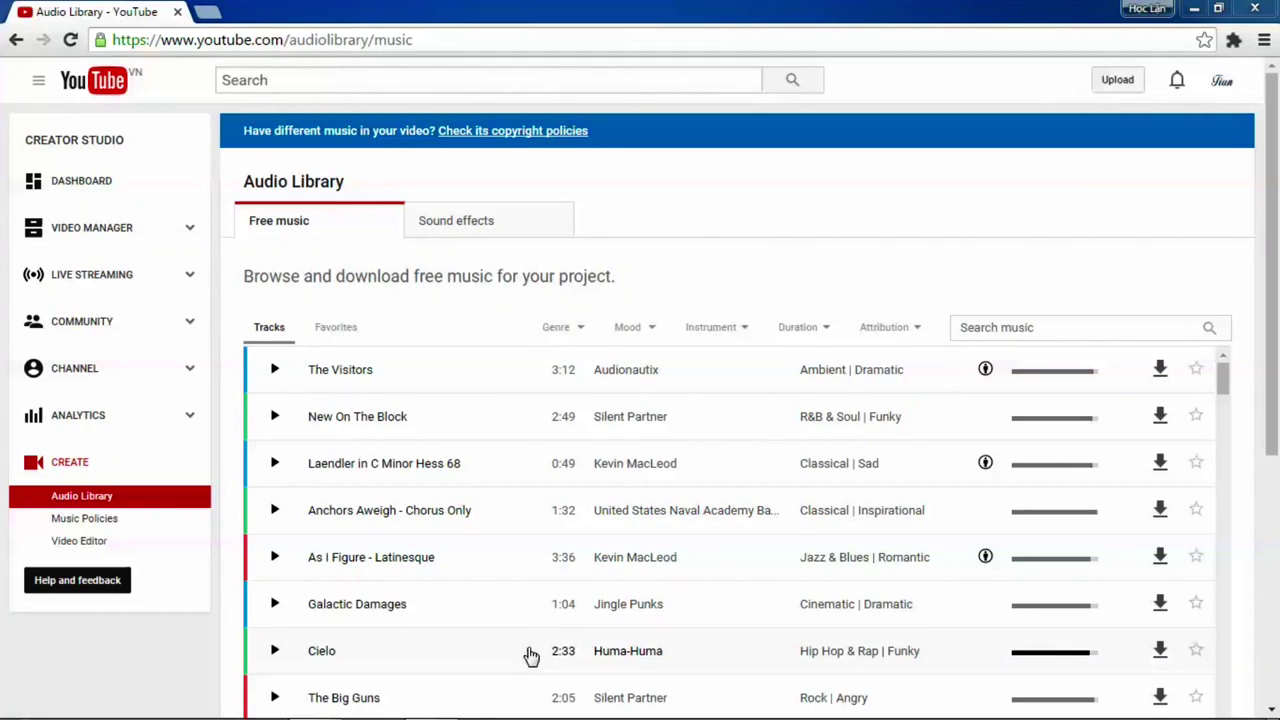
Launch PowerDirector 12 and enter the Full Feature Editor in 16:9.
{"action": "left_click", "coordinate": [378, 702]}
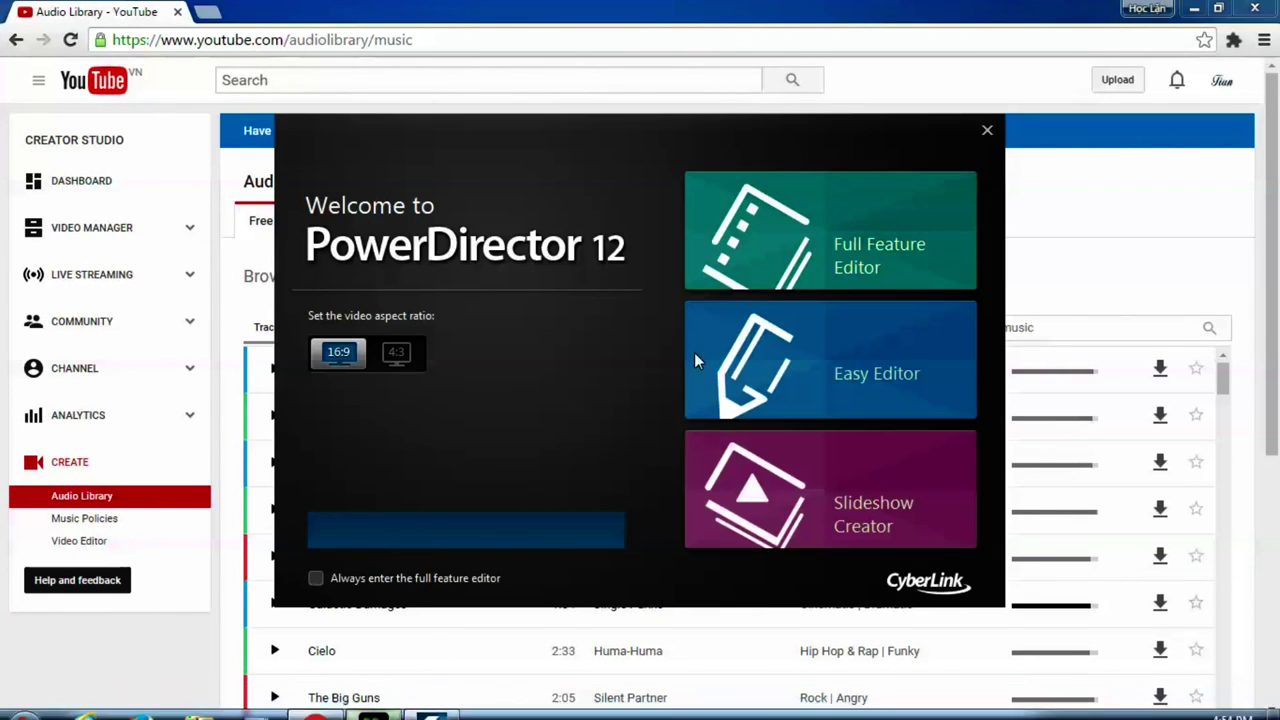
{"action": "left_click", "coordinate": [797, 249]}
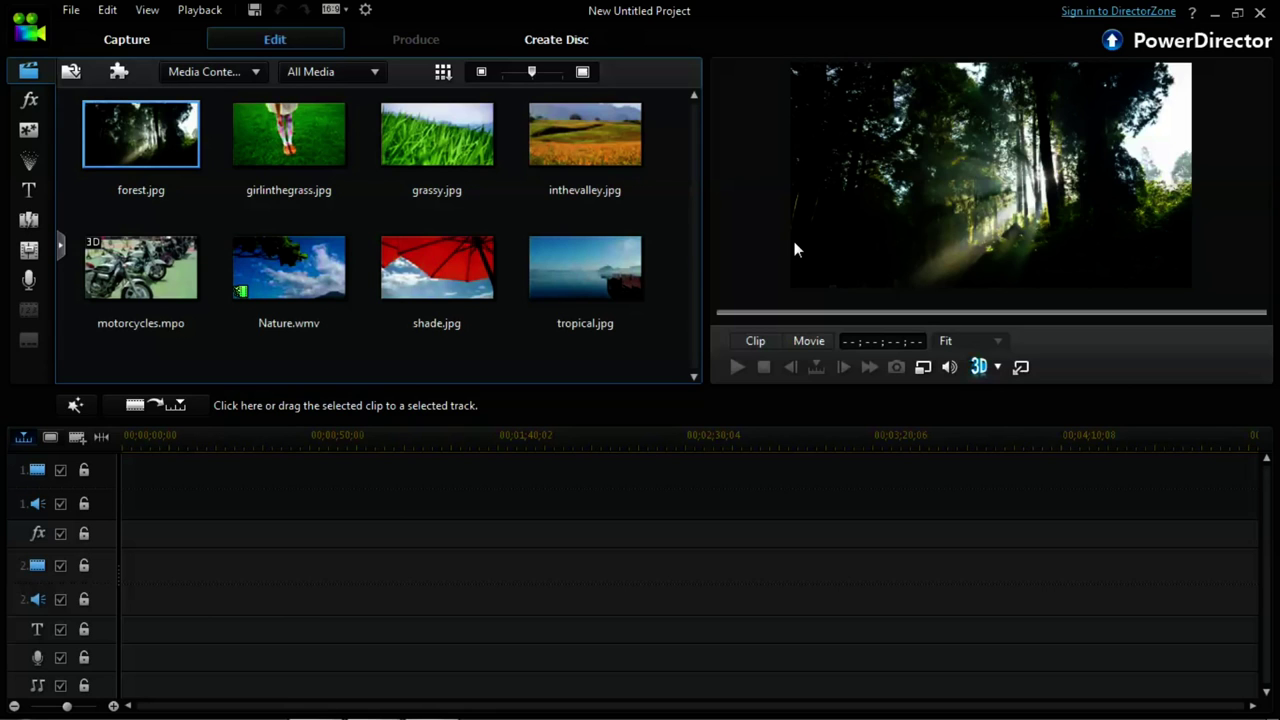
Drag 20160323_001027.mp4 from the desktop onto track 1, then return to YouTube's Audio Library.
{"action": "left_click", "coordinate": [1213, 13]}
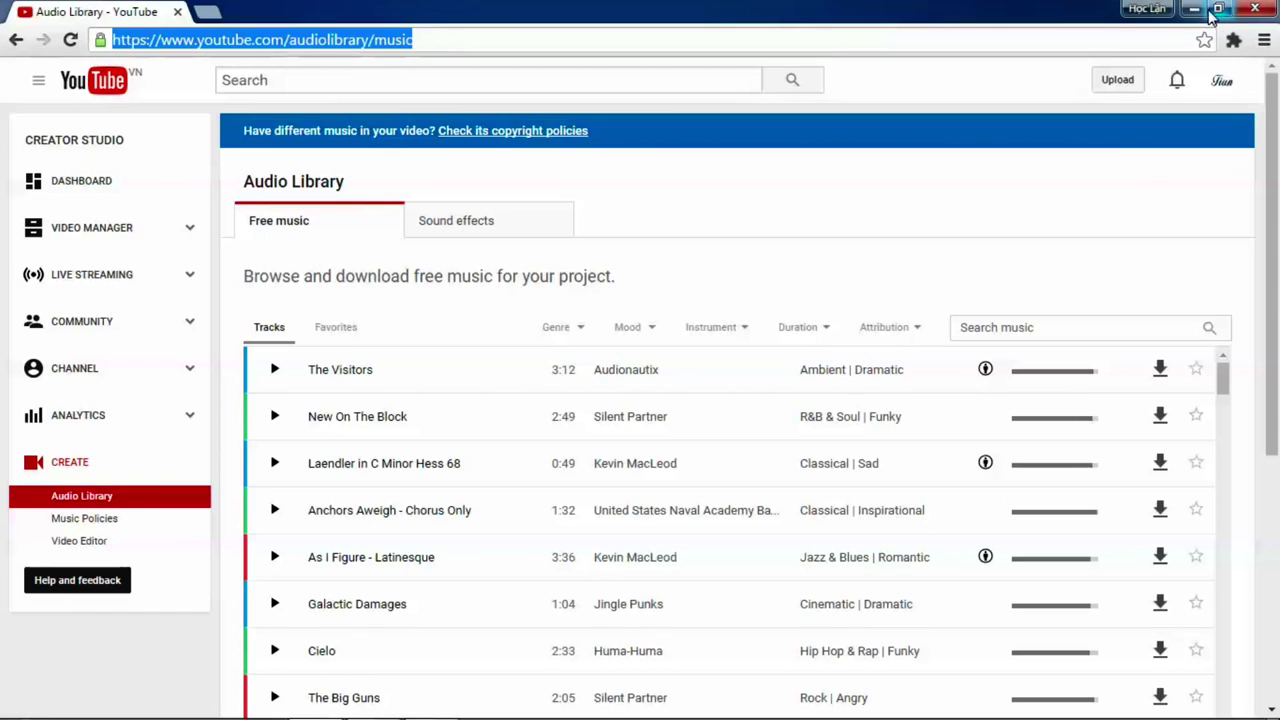
{"action": "left_click", "coordinate": [1214, 12]}
{"action": "left_click_drag", "start_coordinate": [737, 245], "coordinate": [180, 475]}
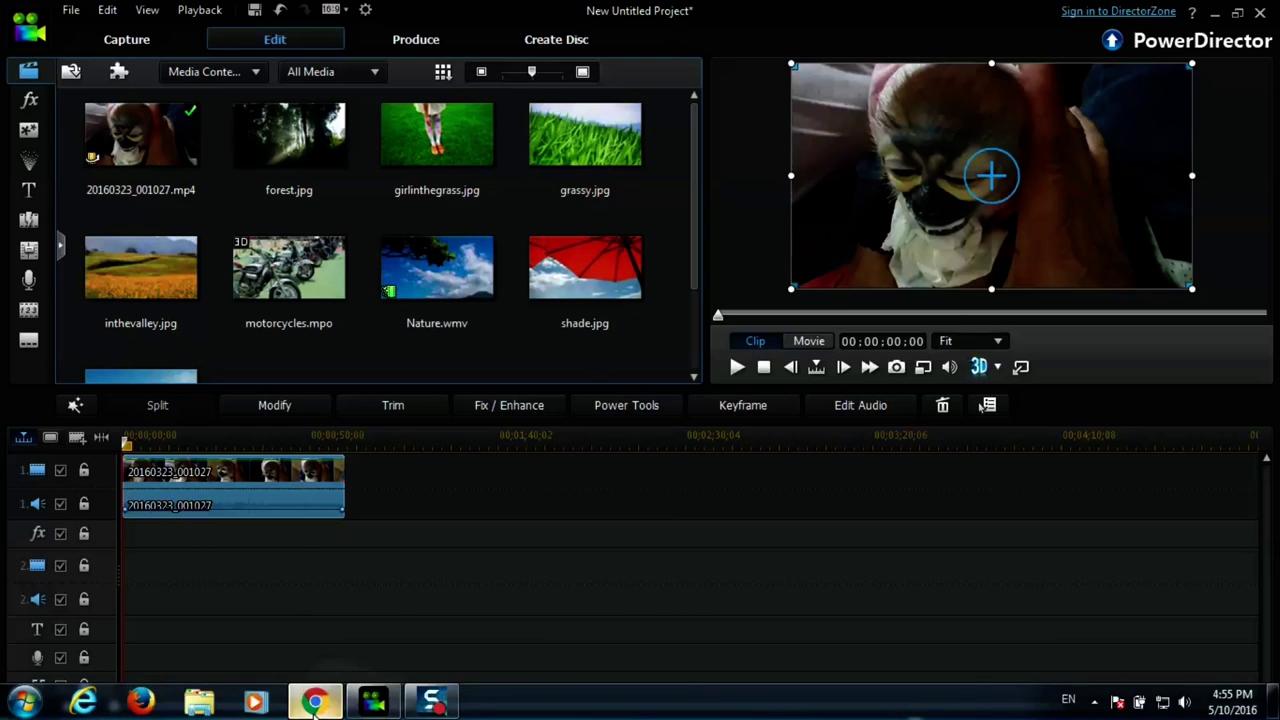
{"action": "left_click", "coordinate": [314, 700]}
{"action": "scroll", "coordinate": [537, 409], "scroll_direction": "down", "scroll_amount": 2}
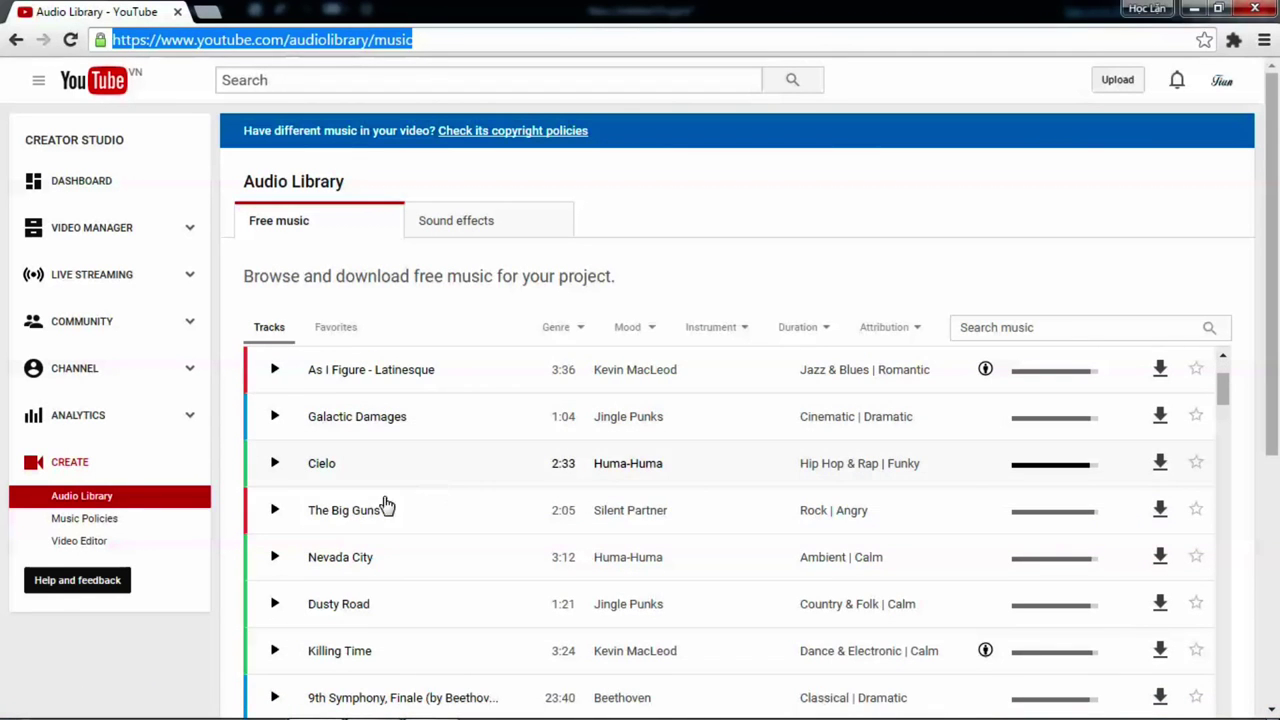
Filter the Audio Library to the Happy mood, previewing Cielo, Whoopsy and Happy Alley.
{"action": "left_click", "coordinate": [280, 467]}
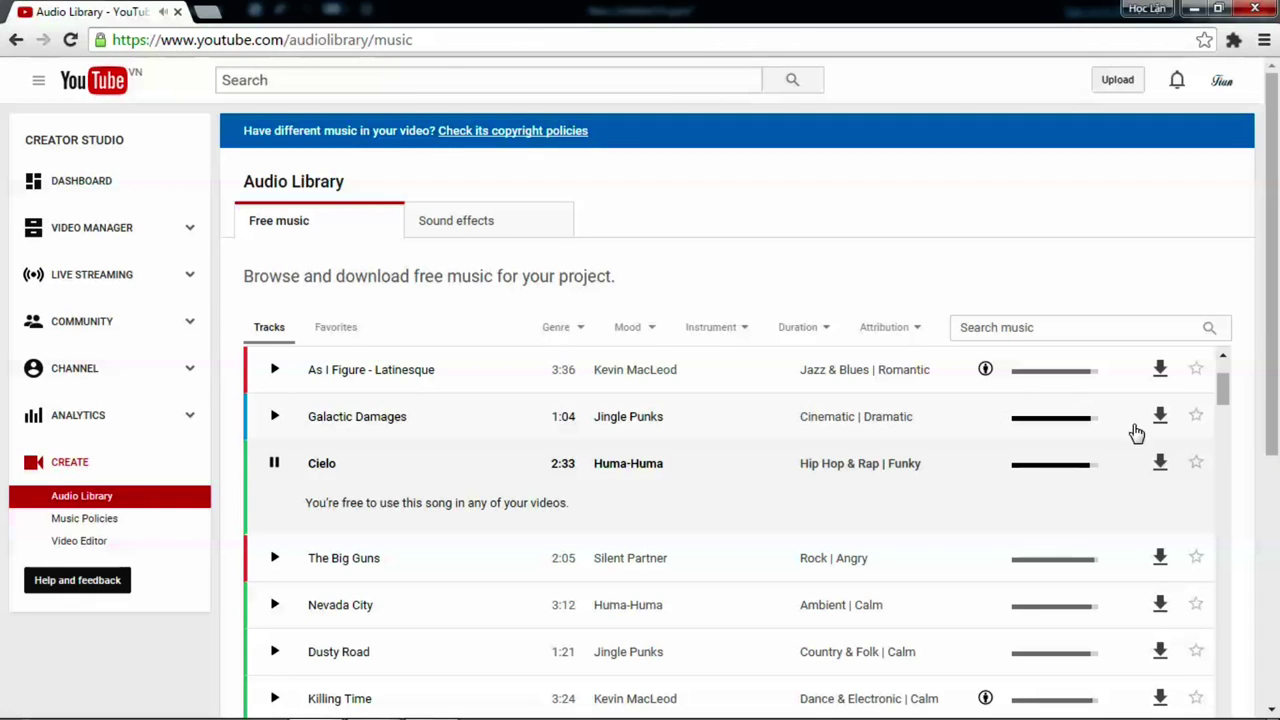
{"action": "left_click", "coordinate": [650, 330]}
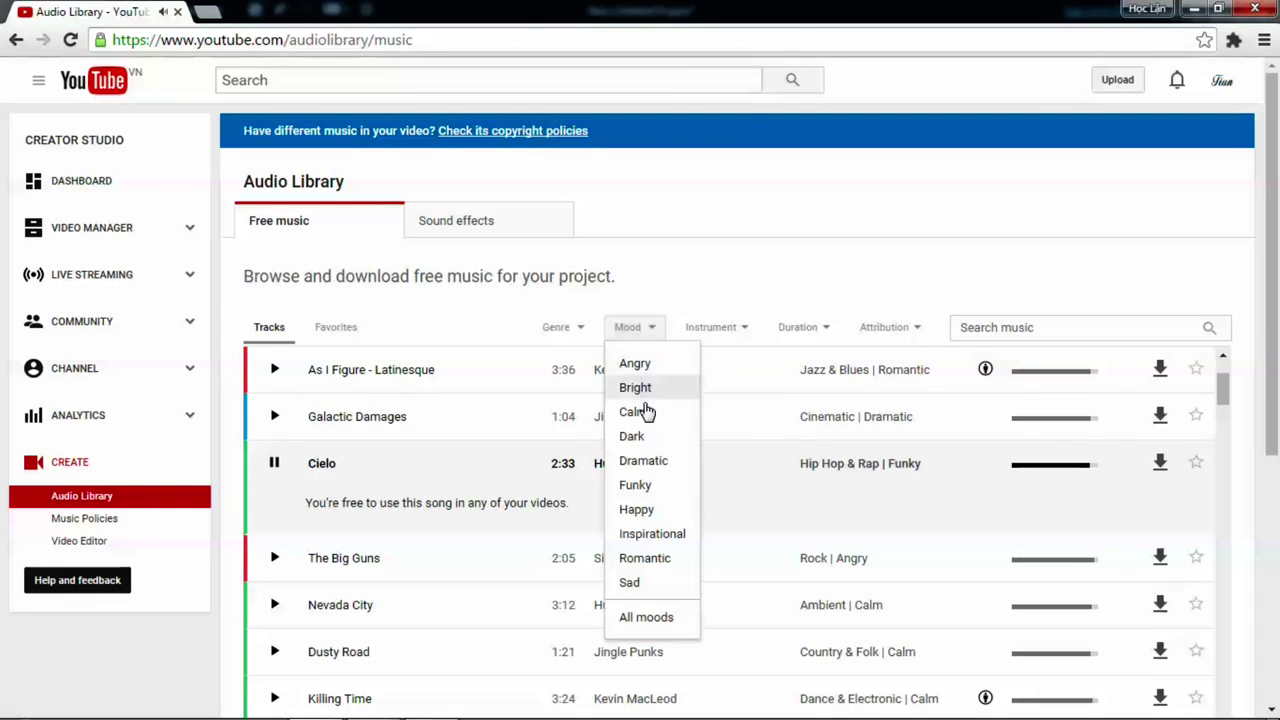
{"action": "left_click", "coordinate": [640, 510]}
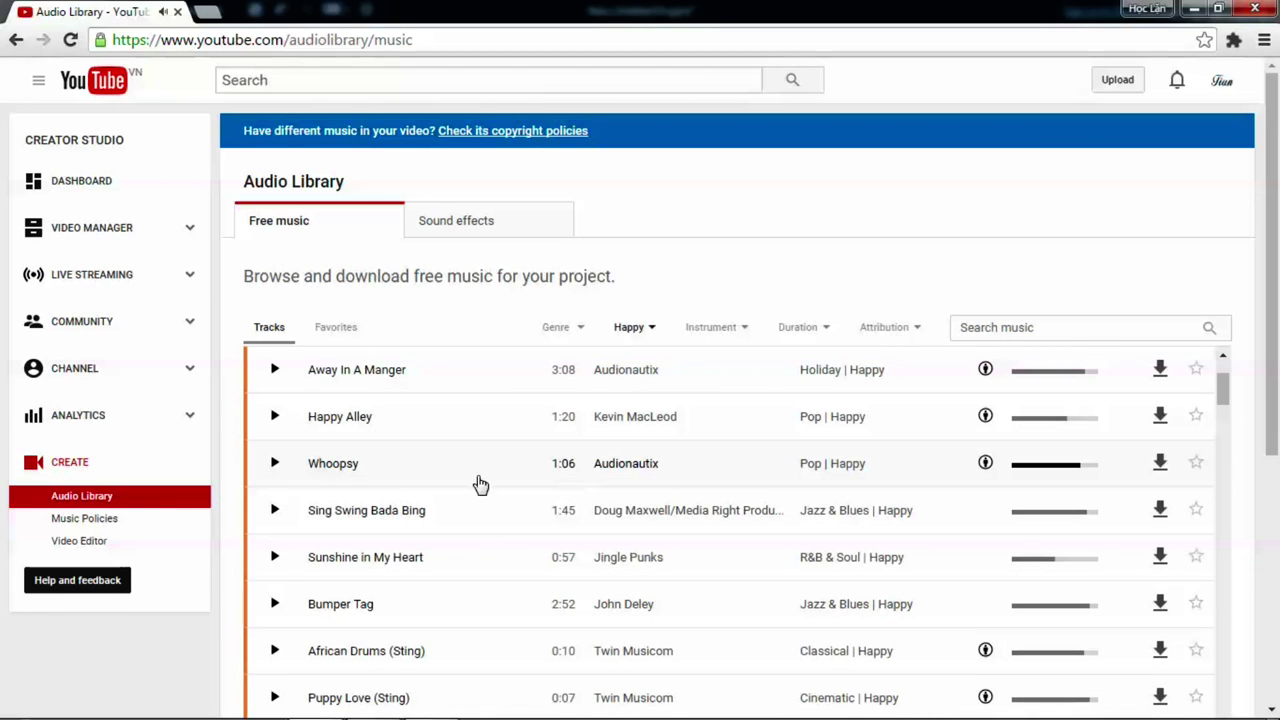
{"action": "left_click", "coordinate": [276, 464]}
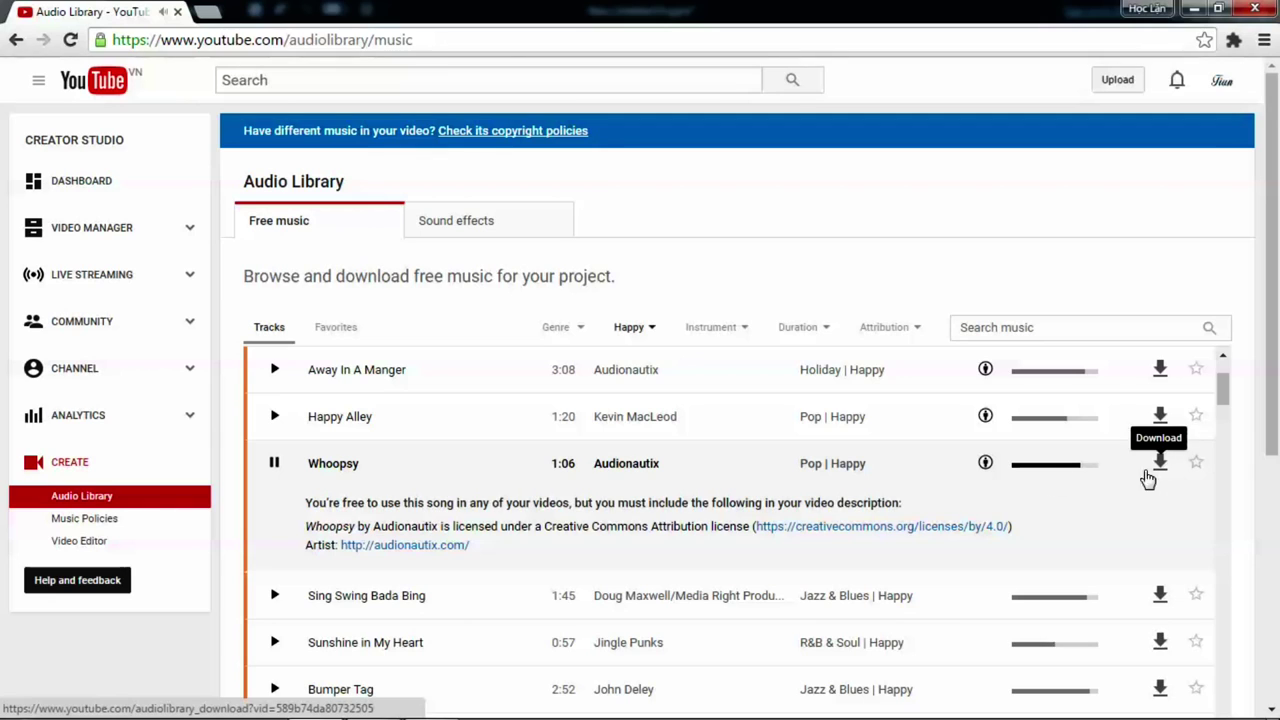
{"action": "left_click", "coordinate": [275, 418]}
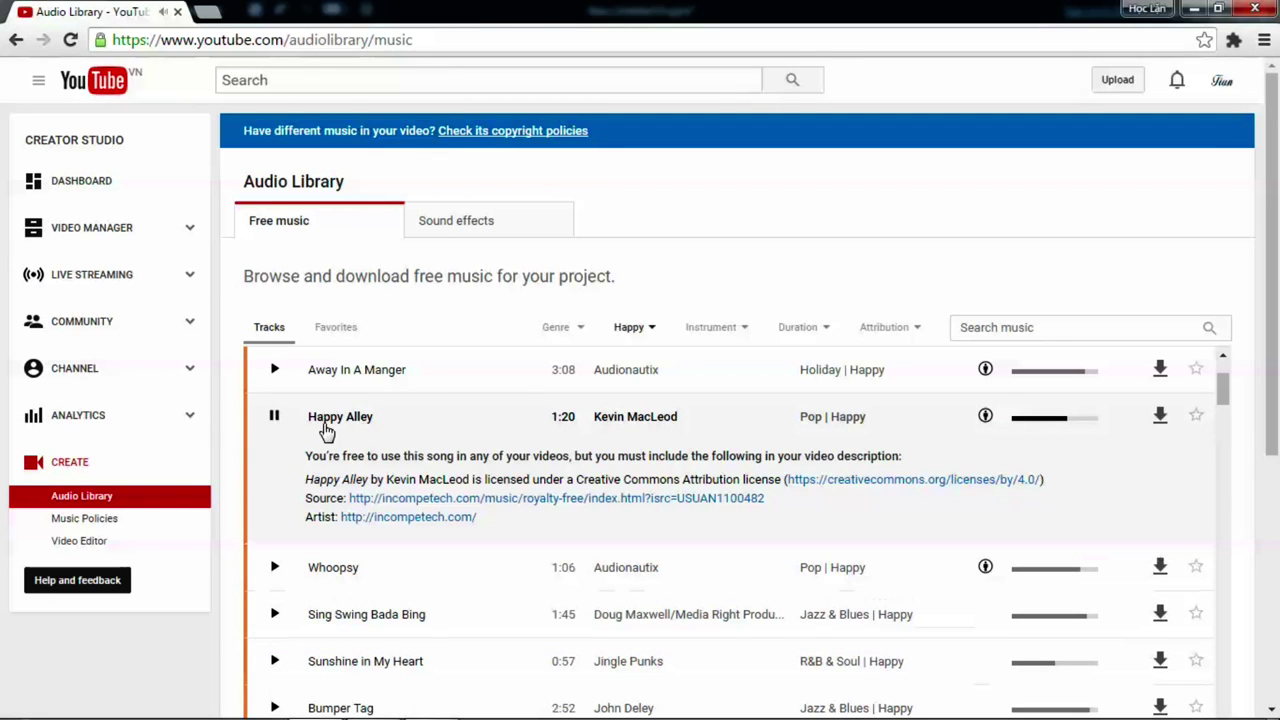
Download Happy Alley and add Happy_Alley.mp3 to PowerDirector's media library.
{"action": "left_click", "coordinate": [1159, 413]}
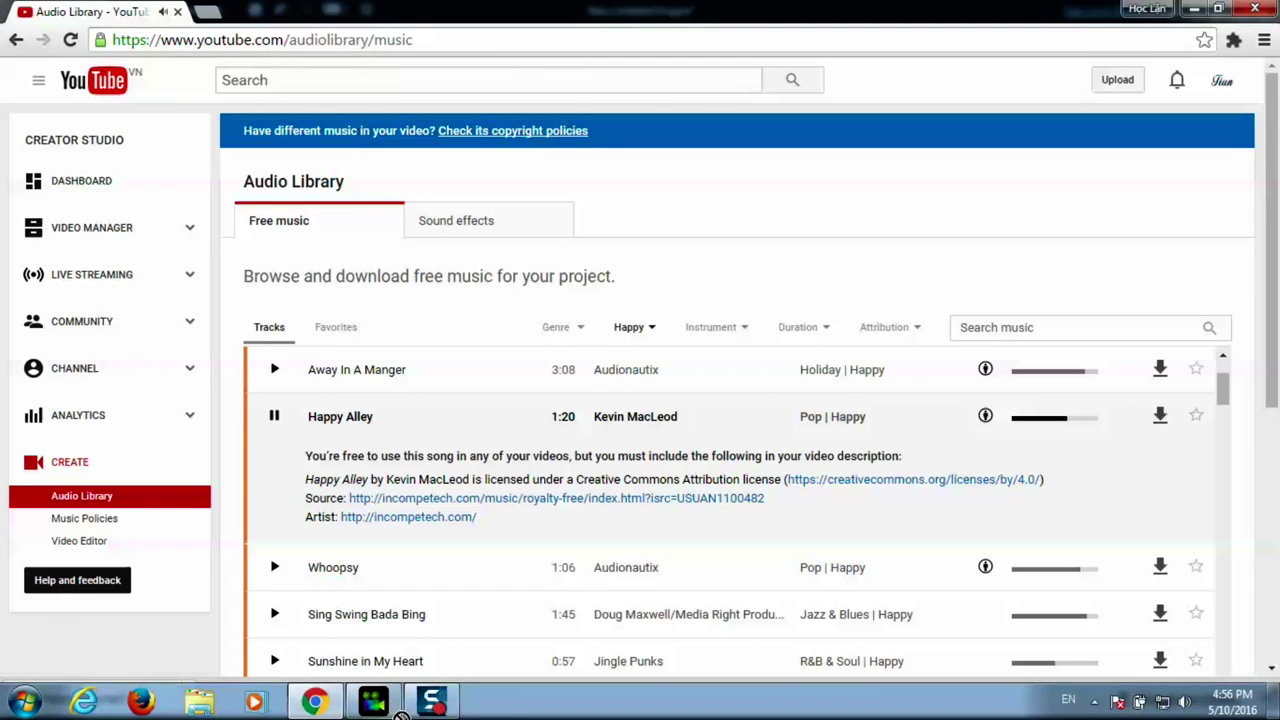
{"action": "left_click", "coordinate": [380, 704]}
{"action": "left_click_drag", "start_coordinate": [388, 710], "coordinate": [398, 424]}
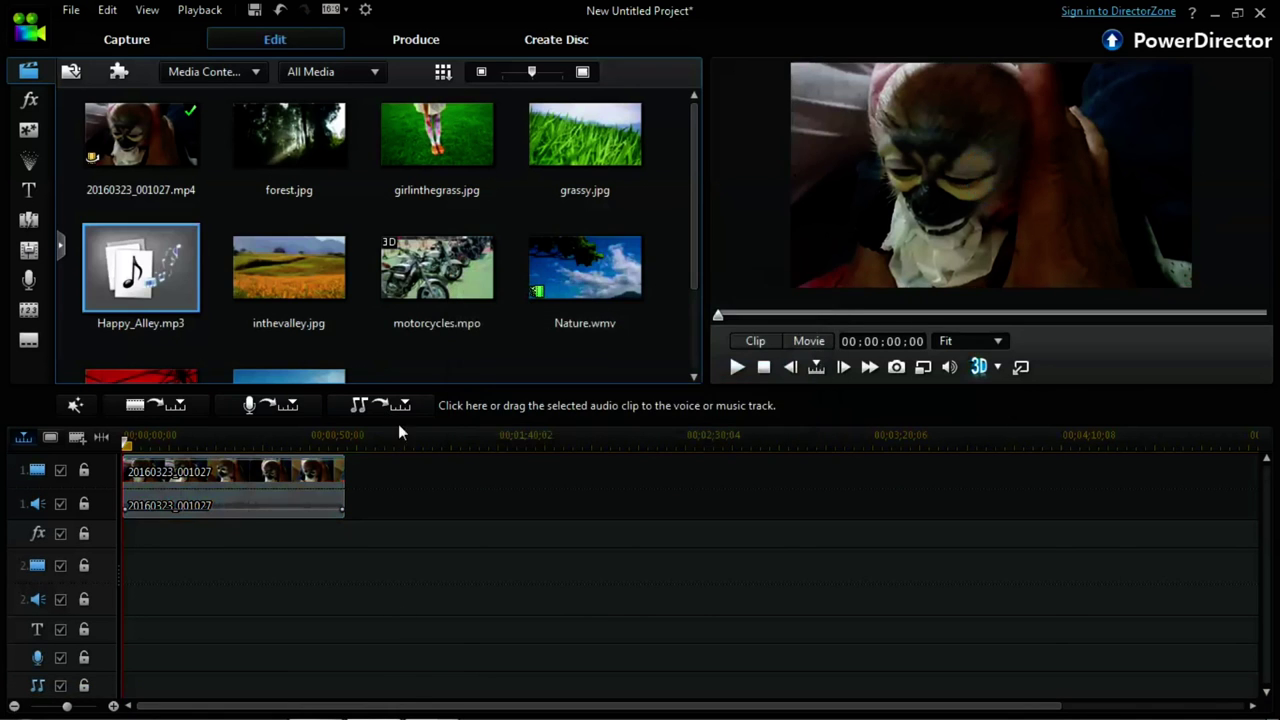
Stop the Happy Alley preview and place Happy_Alley.mp3 on audio track 2 at 00;00;00;00.
{"action": "left_click", "coordinate": [373, 702]}
{"action": "left_click", "coordinate": [274, 416]}
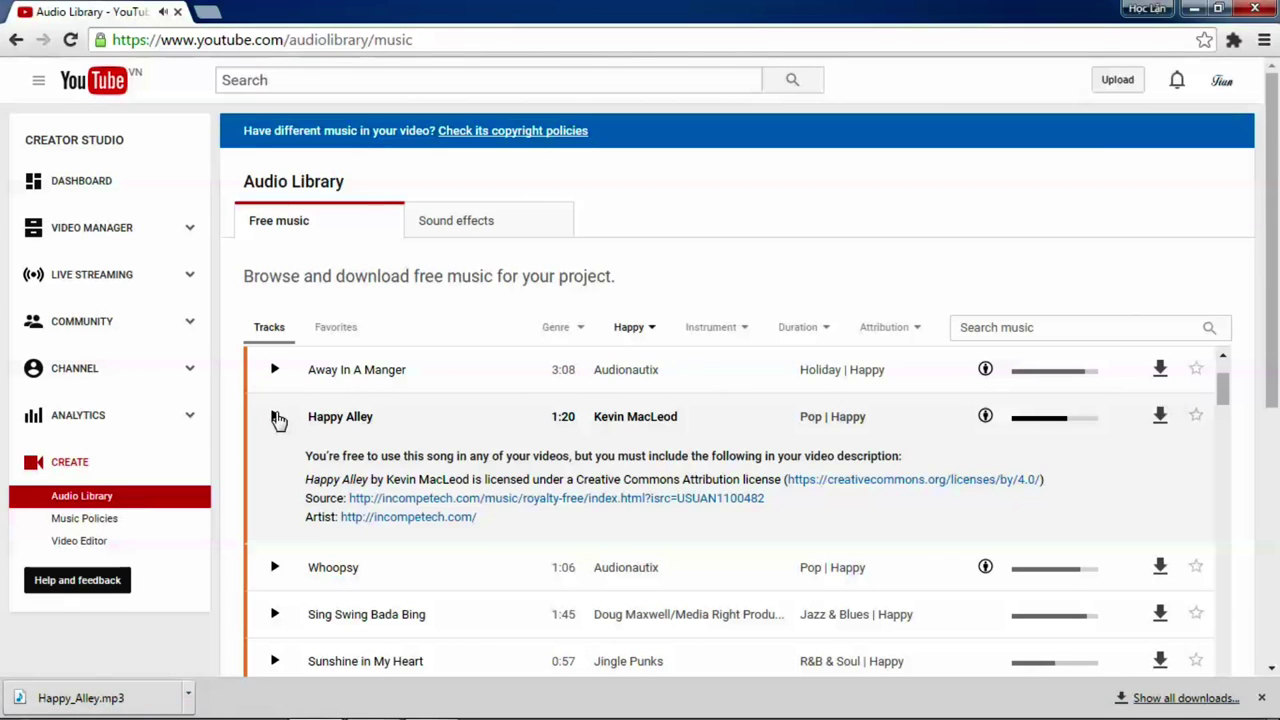
{"action": "left_click", "coordinate": [388, 706]}
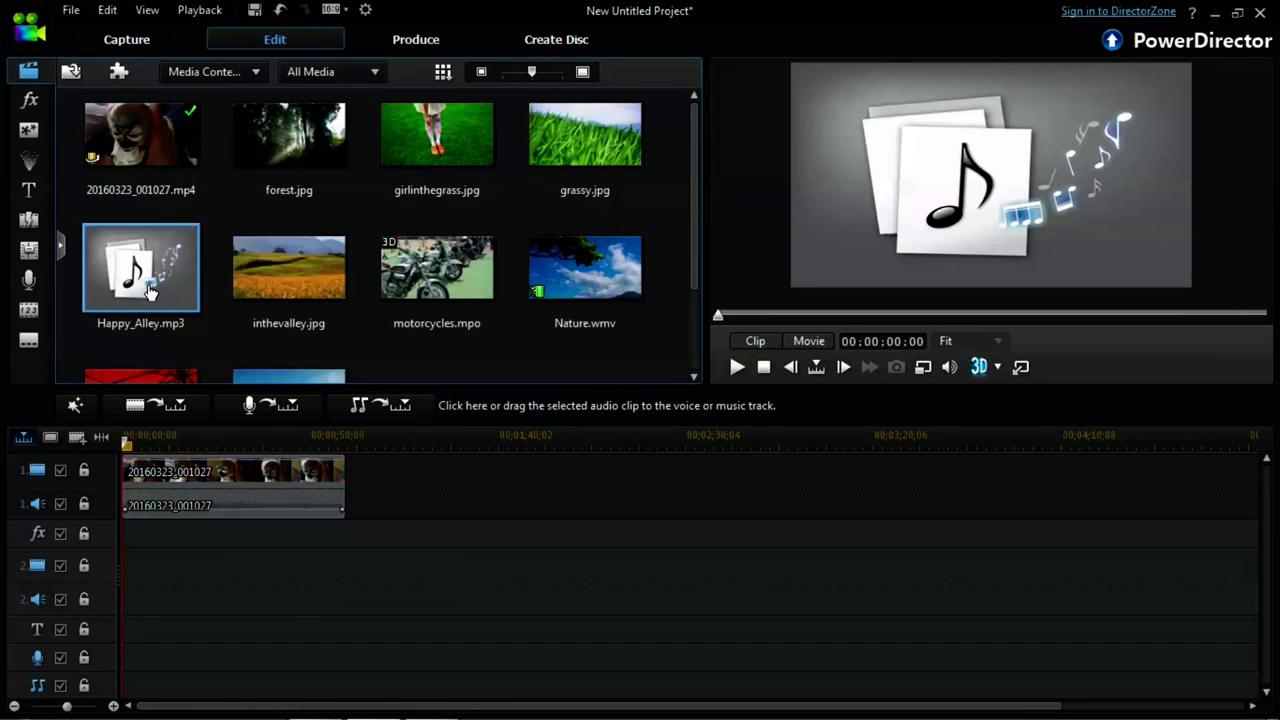
{"action": "left_click_drag", "start_coordinate": [145, 300], "coordinate": [122, 597]}
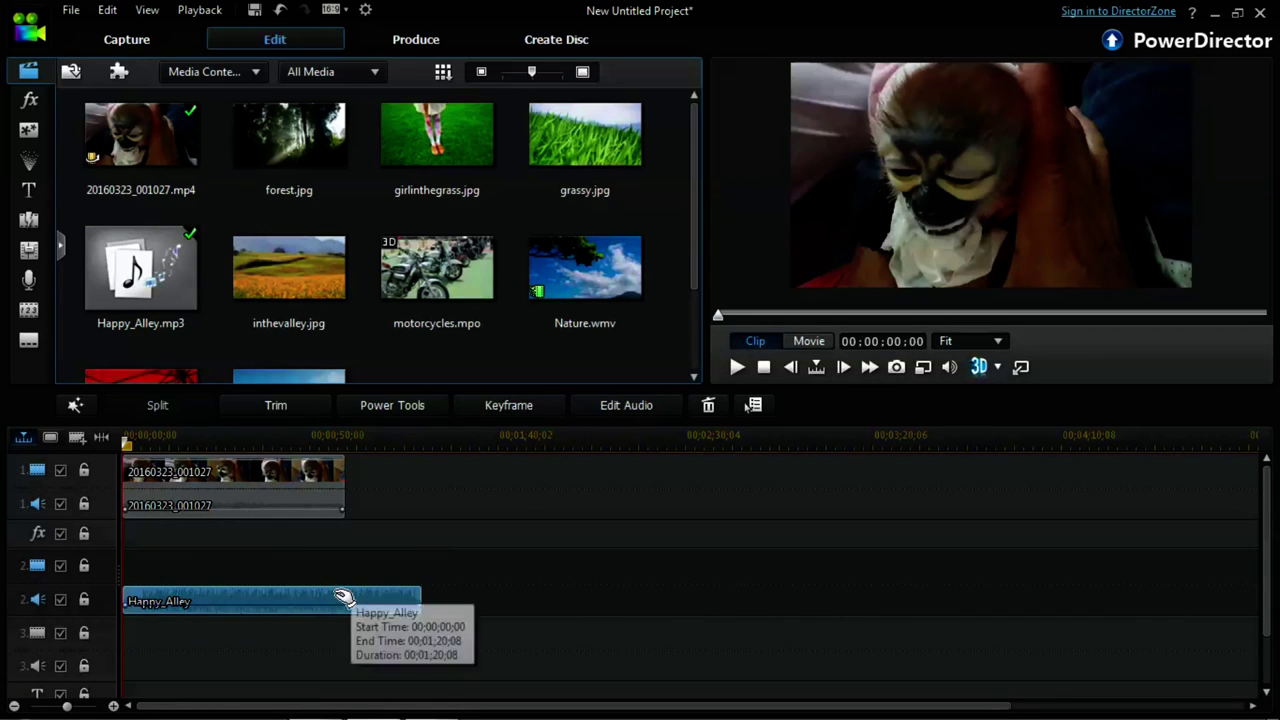
Play the monkey clip from the start and pause around 00:00:05:17.
{"action": "left_click", "coordinate": [216, 470]}
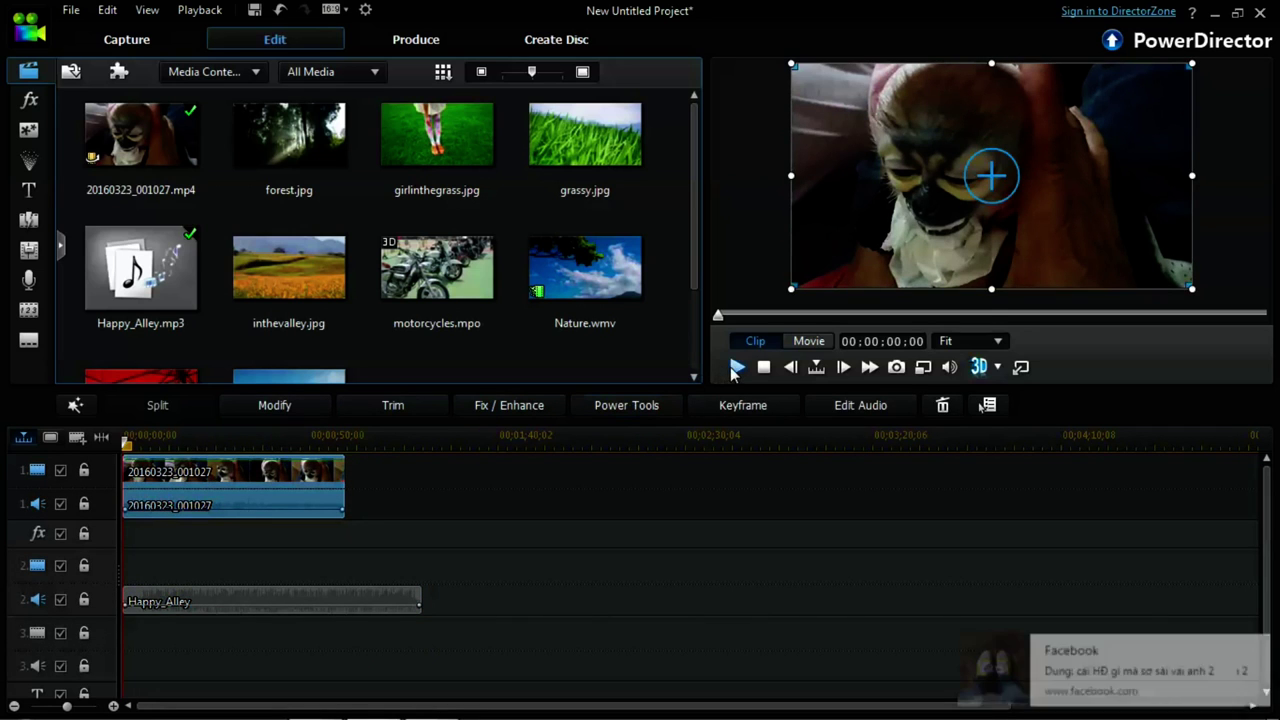
{"action": "left_click", "coordinate": [736, 367]}
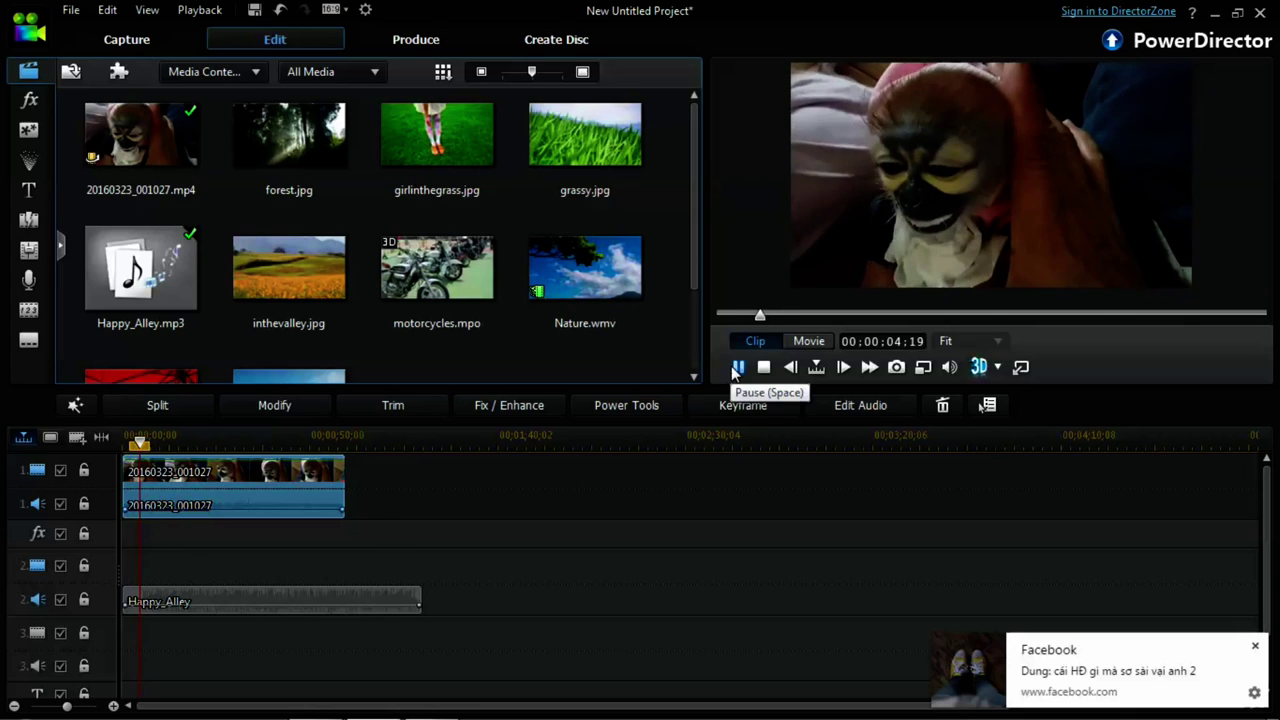
{"action": "left_click", "coordinate": [736, 367]}
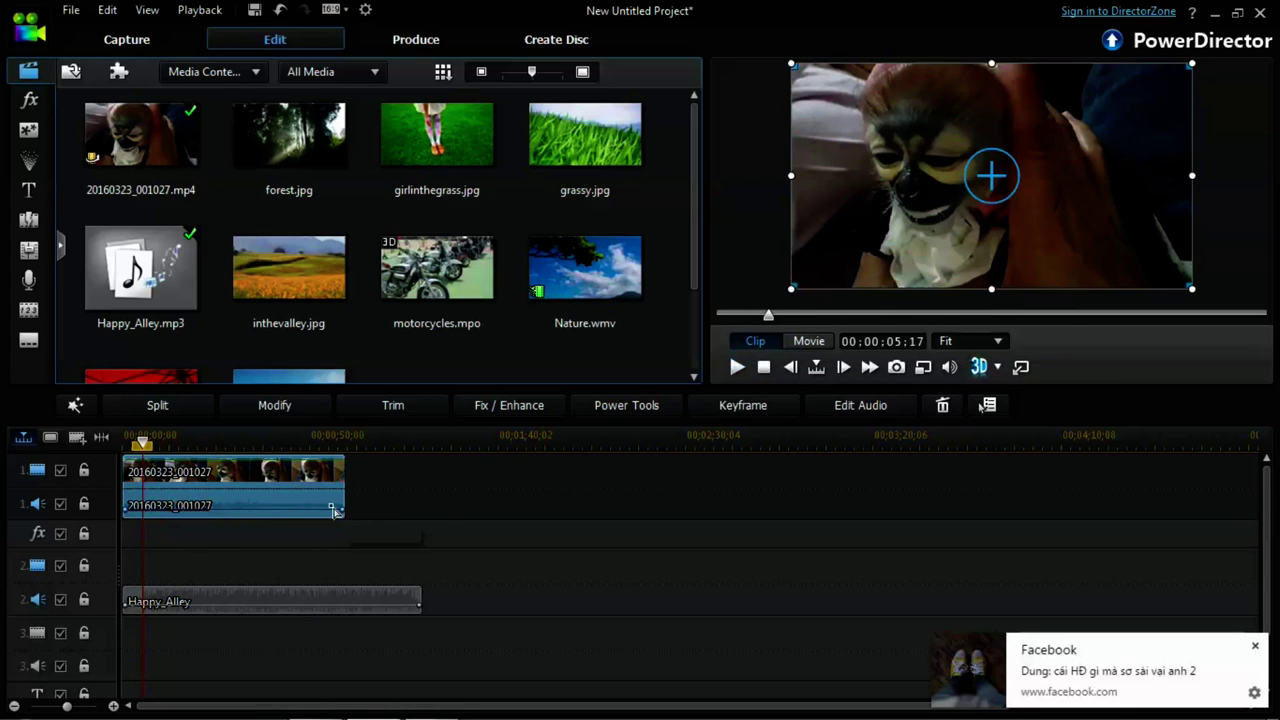
Split the monkey clip at the playhead and overwrite the first five seconds.
{"action": "right_click", "coordinate": [243, 472]}
{"action": "left_click", "coordinate": [265, 297]}
{"action": "left_click_drag", "start_coordinate": [265, 484], "coordinate": [243, 484]}
{"action": "left_click", "coordinate": [250, 491]}
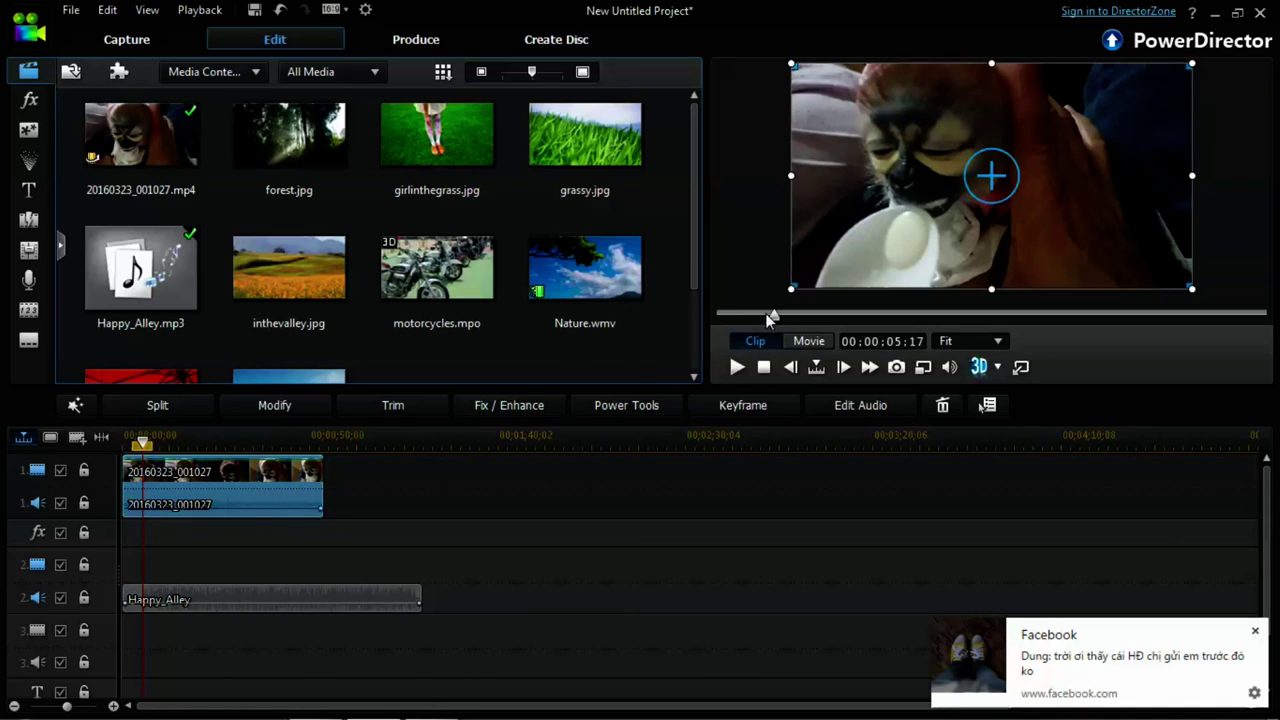
Unlink the monkey clip's video and audio and delete its original sound.
{"action": "left_click", "coordinate": [300, 598]}
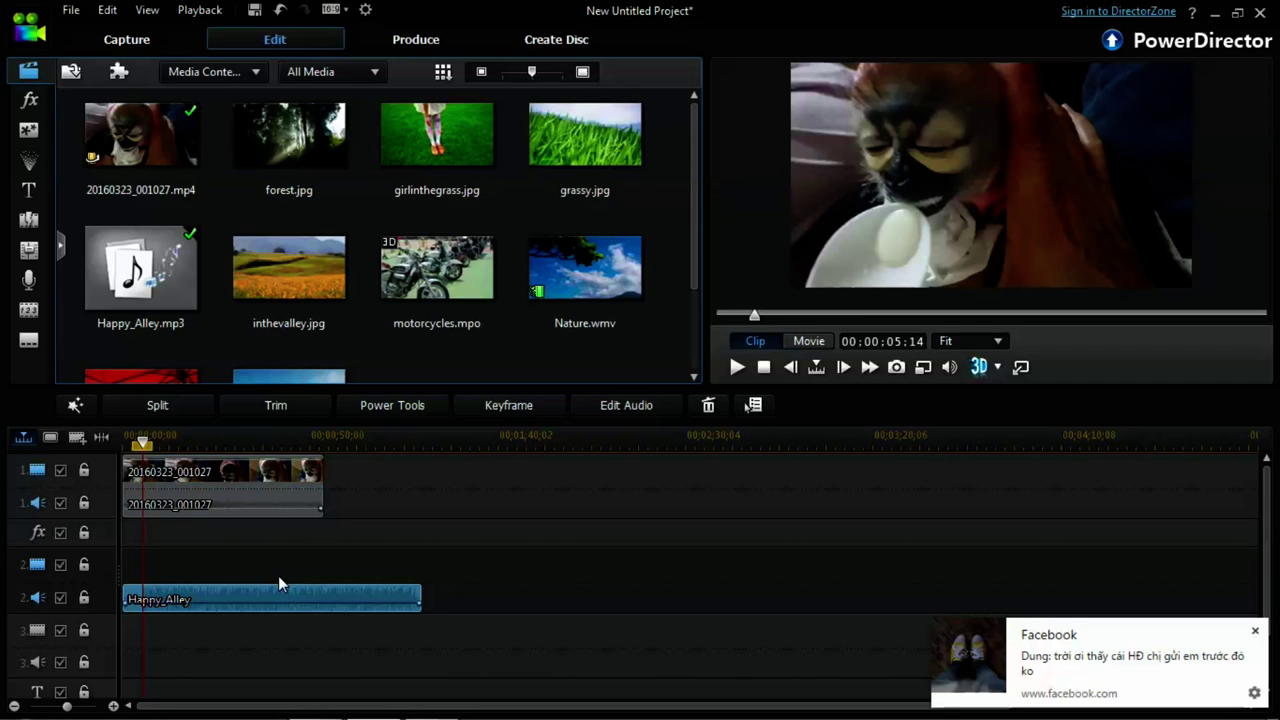
{"action": "left_click", "coordinate": [275, 502]}
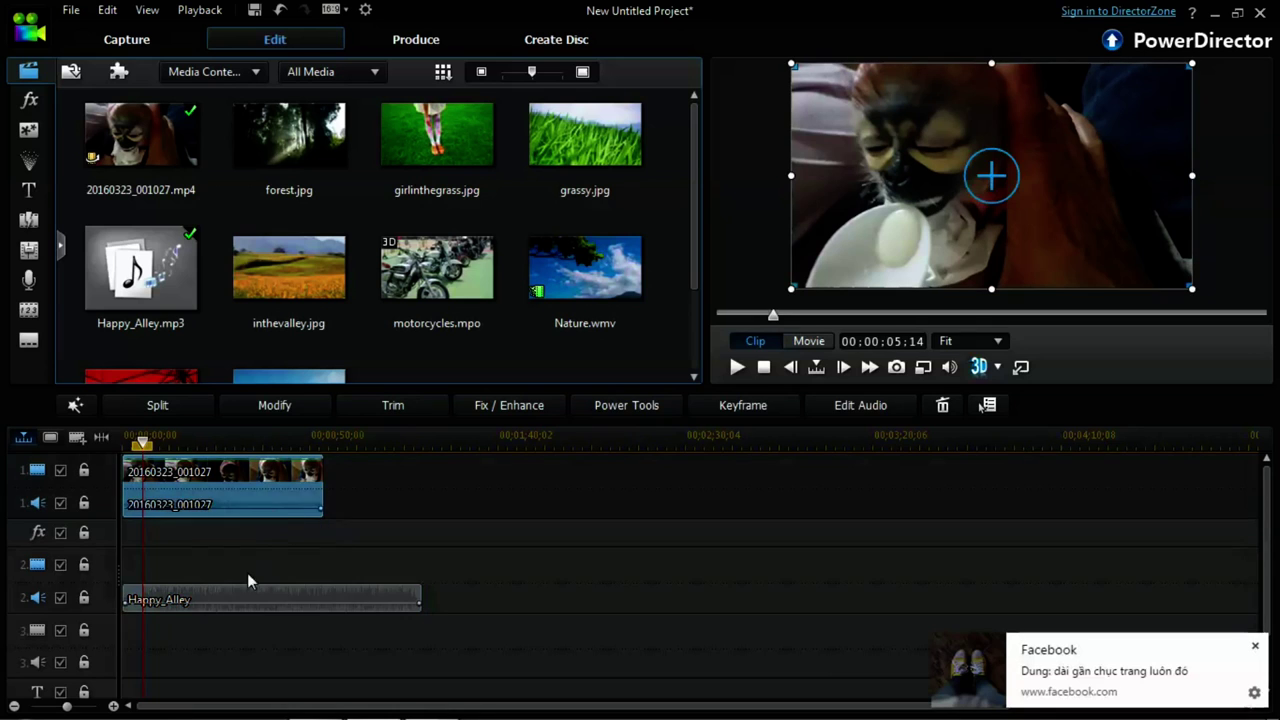
{"action": "left_click", "coordinate": [244, 598]}
{"action": "left_click", "coordinate": [245, 488]}
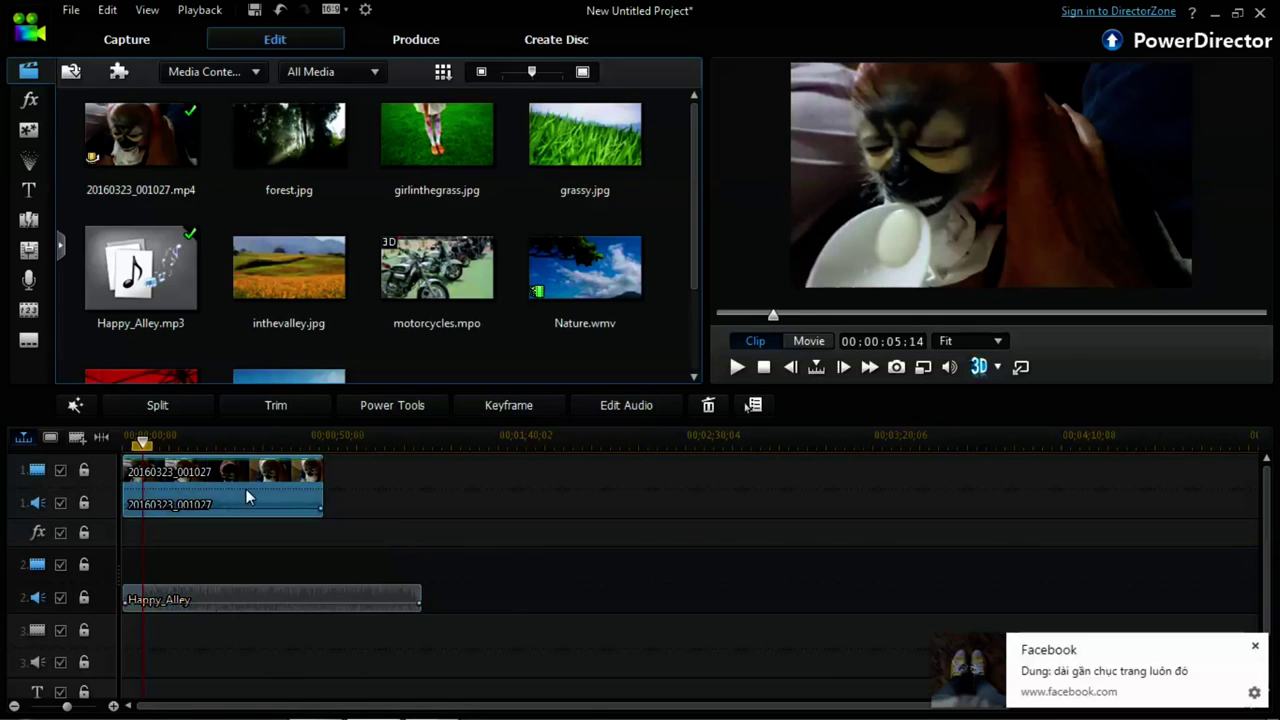
{"action": "right_click", "coordinate": [241, 490]}
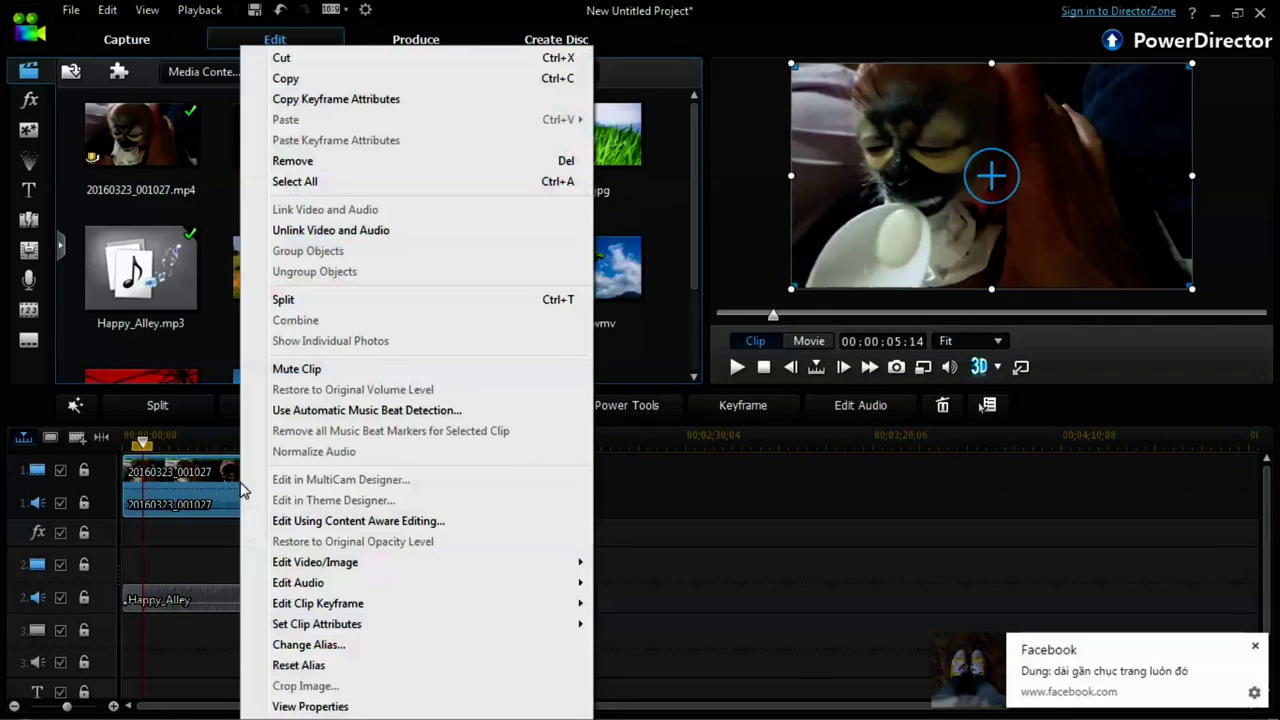
{"action": "left_click", "coordinate": [312, 236]}
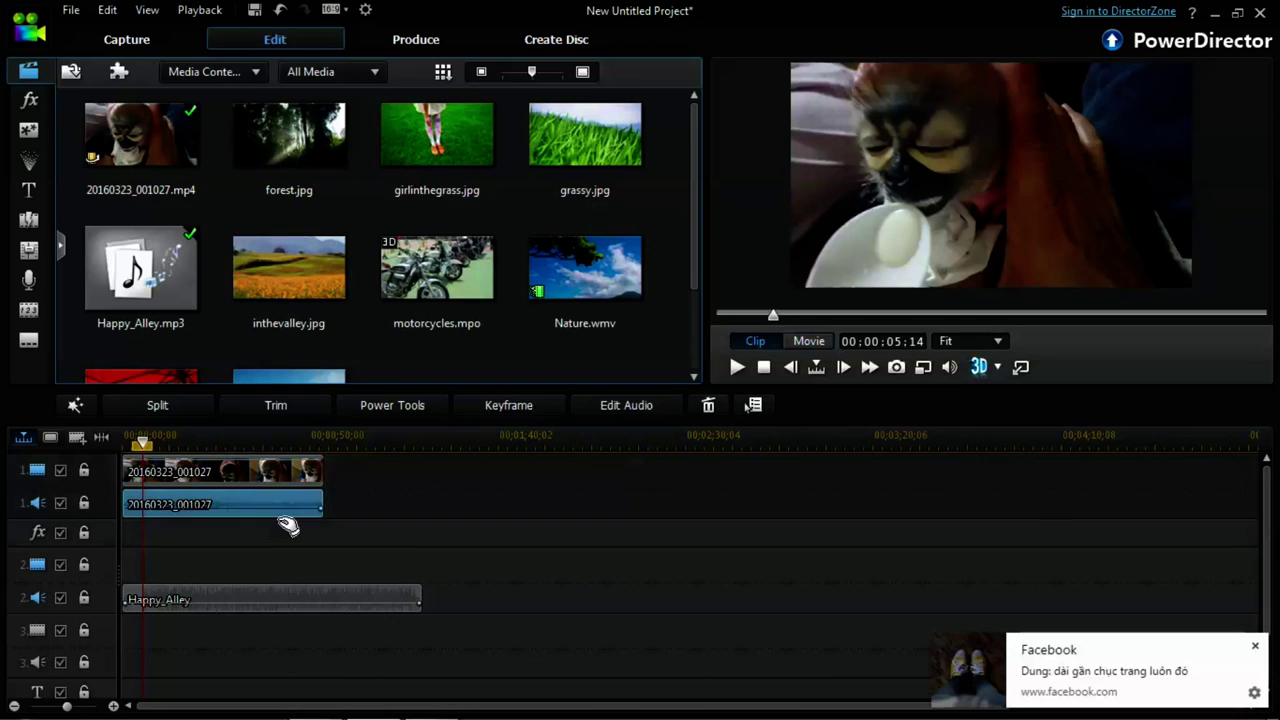
{"action": "key", "text": "Delete"}
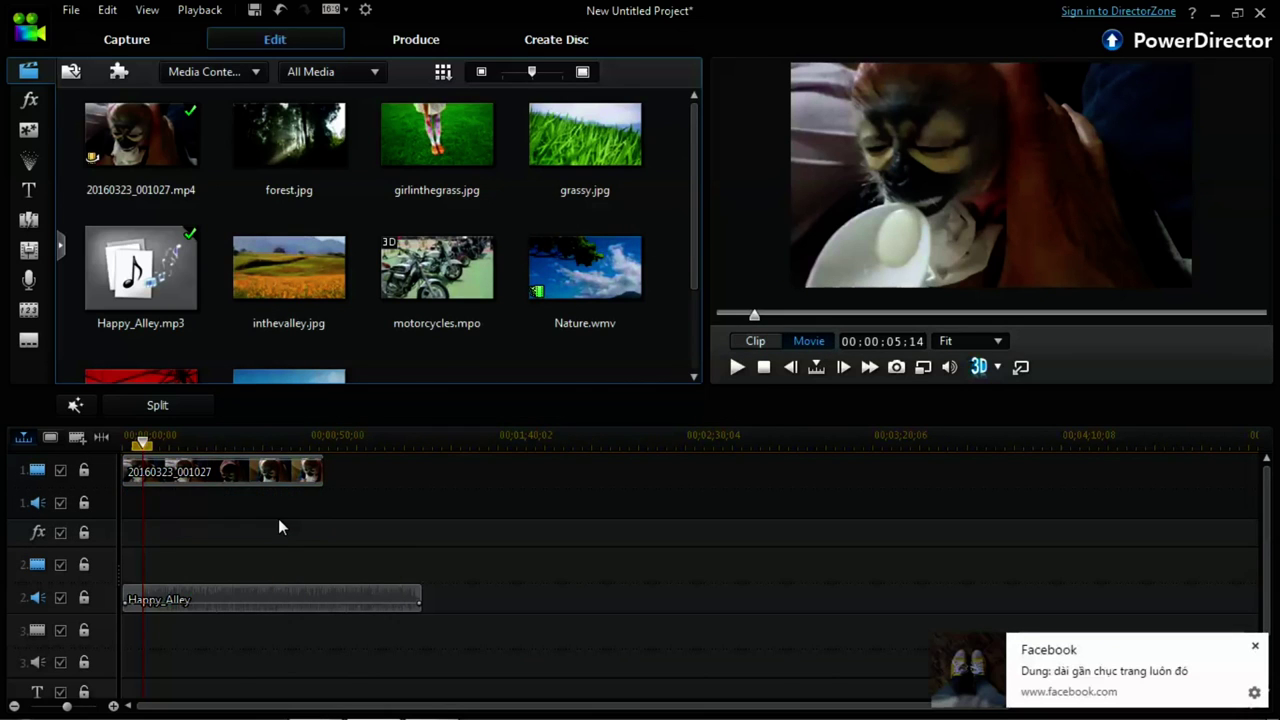
Restore the original sound, adjust its volume at start and end, then delete it again.
{"action": "key", "text": "ctrl+z"}
{"action": "left_click_drag", "start_coordinate": [320, 510], "coordinate": [320, 498]}
{"action": "left_click_drag", "start_coordinate": [142, 515], "coordinate": [142, 498]}
{"action": "left_click_drag", "start_coordinate": [327, 505], "coordinate": [323, 499]}
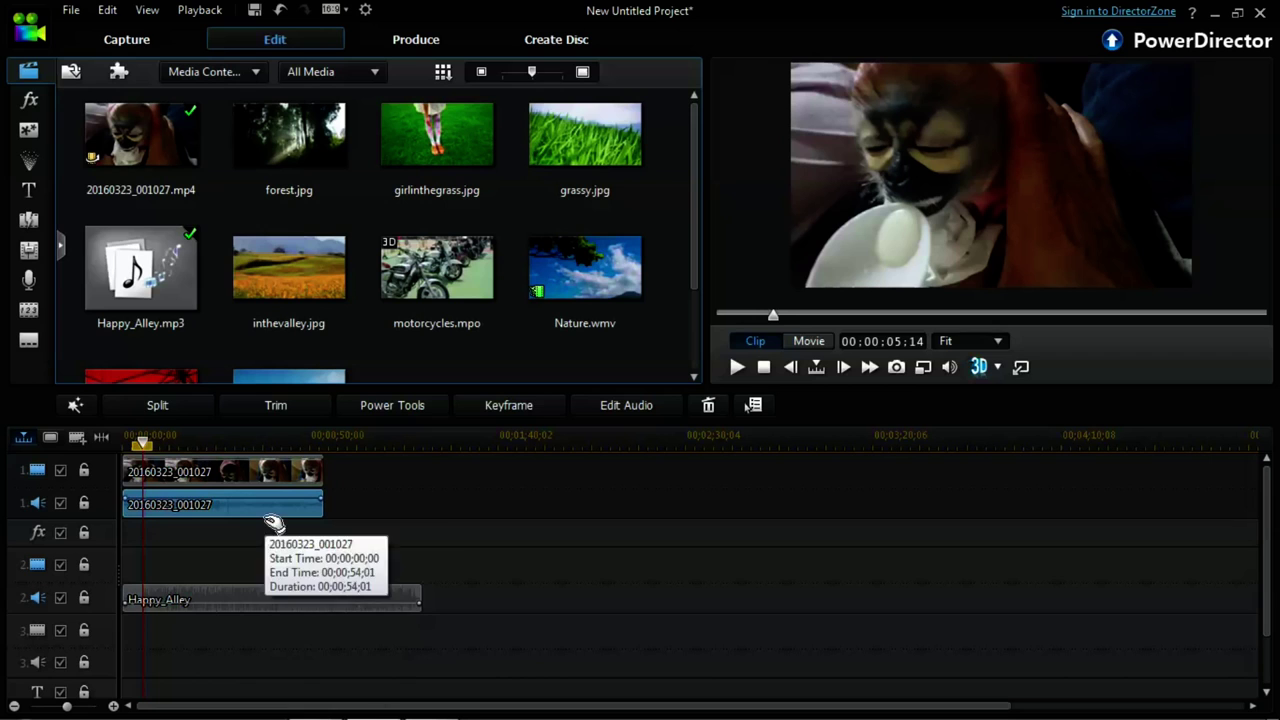
{"action": "key", "text": "Delete"}
{"action": "left_click", "coordinate": [249, 594]}
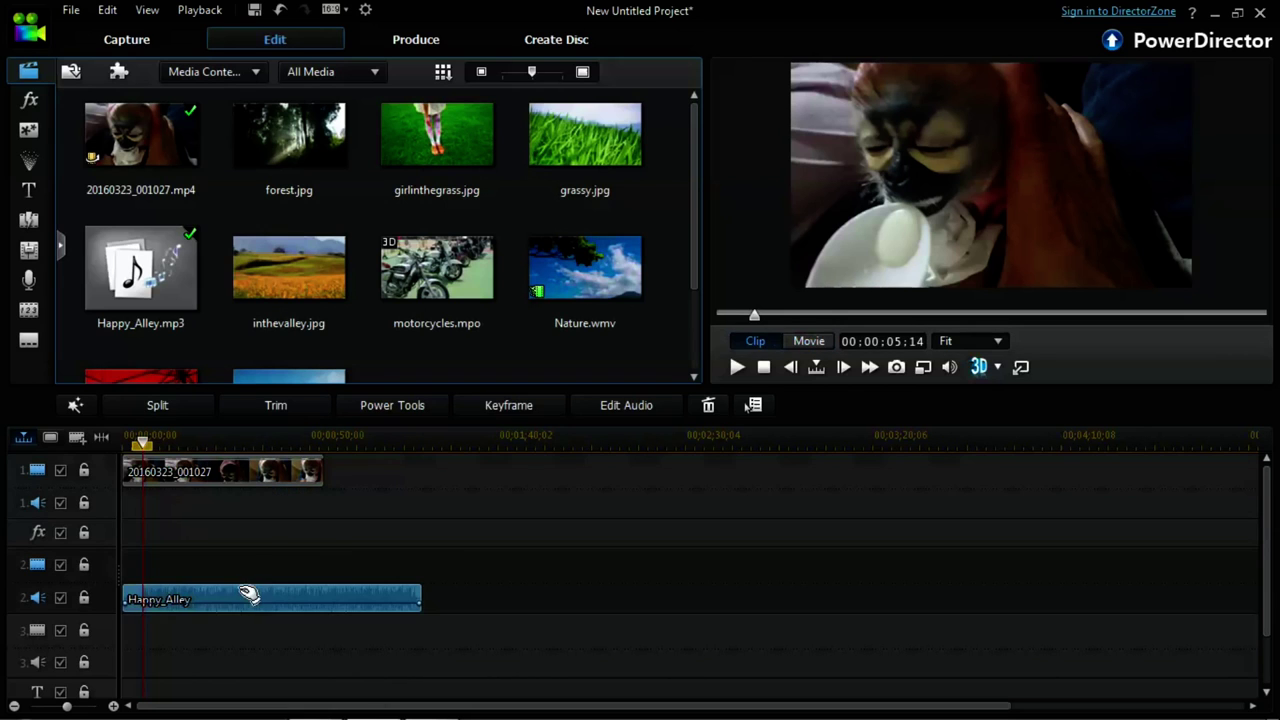
Shorten Happy_Alley toward the video's end and play the ending to check it.
{"action": "left_click_drag", "start_coordinate": [434, 600], "coordinate": [300, 604]}
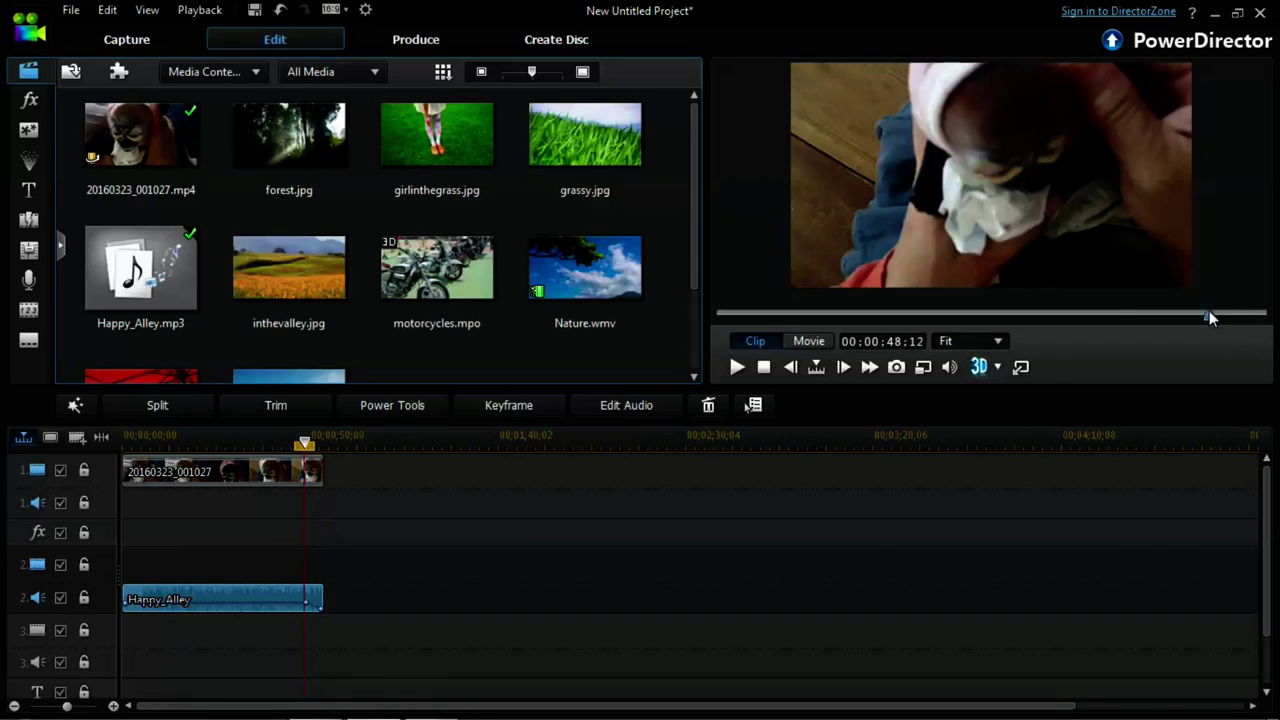
{"action": "left_click", "coordinate": [1190, 315]}
{"action": "left_click", "coordinate": [738, 367]}
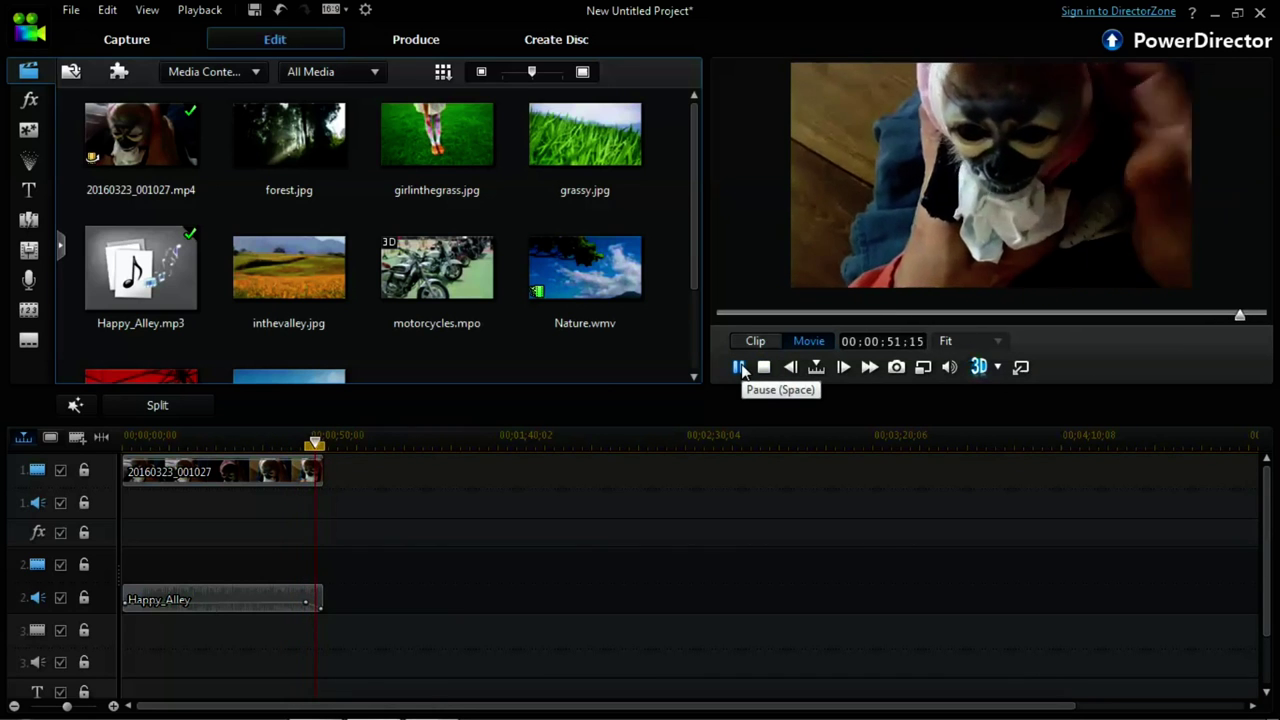
{"action": "left_click_drag", "start_coordinate": [121, 442], "coordinate": [273, 475]}
Trim Happy_Alley to end at 00:00:40:21 and open the Produce page.
{"action": "left_click", "coordinate": [323, 598]}
{"action": "left_click_drag", "start_coordinate": [323, 598], "coordinate": [268, 604]}
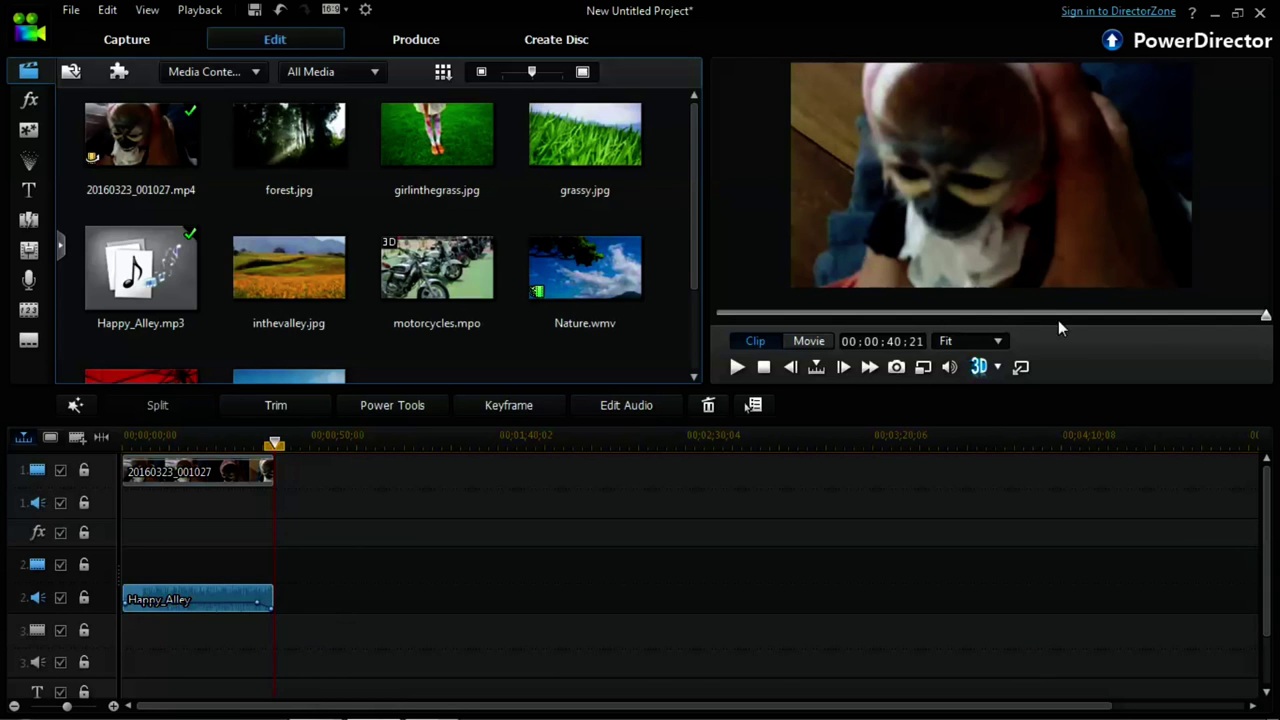
{"action": "left_click", "coordinate": [429, 40]}
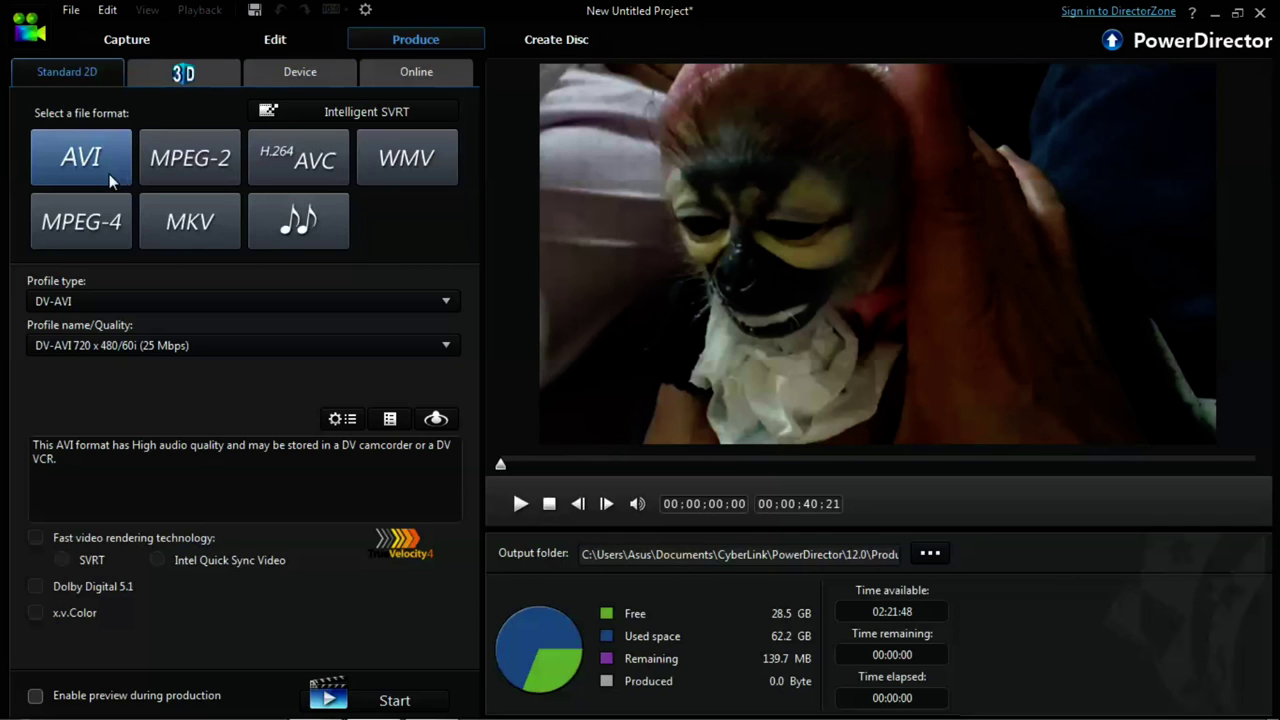
Choose MPEG-4 with the 1920 x 1080/30p (16 Mbps) profile and start producing the 40-second movie.
{"action": "left_click", "coordinate": [82, 230]}
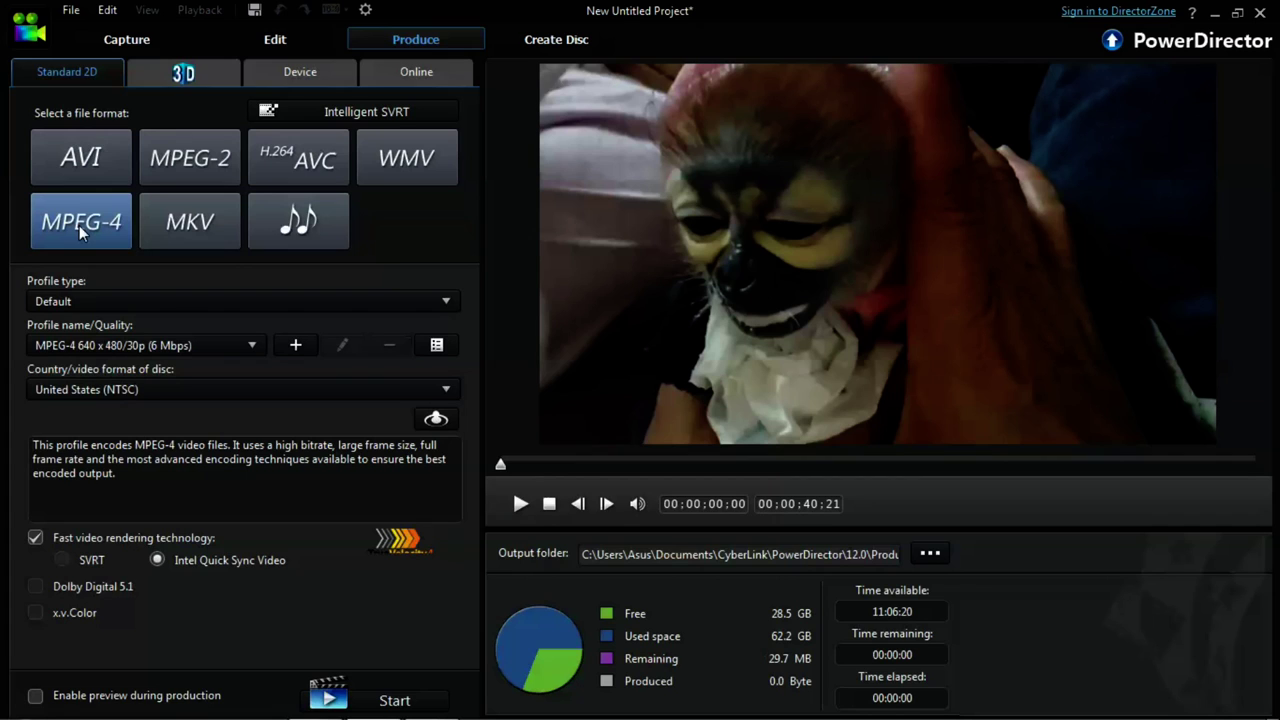
{"action": "left_click", "coordinate": [119, 354]}
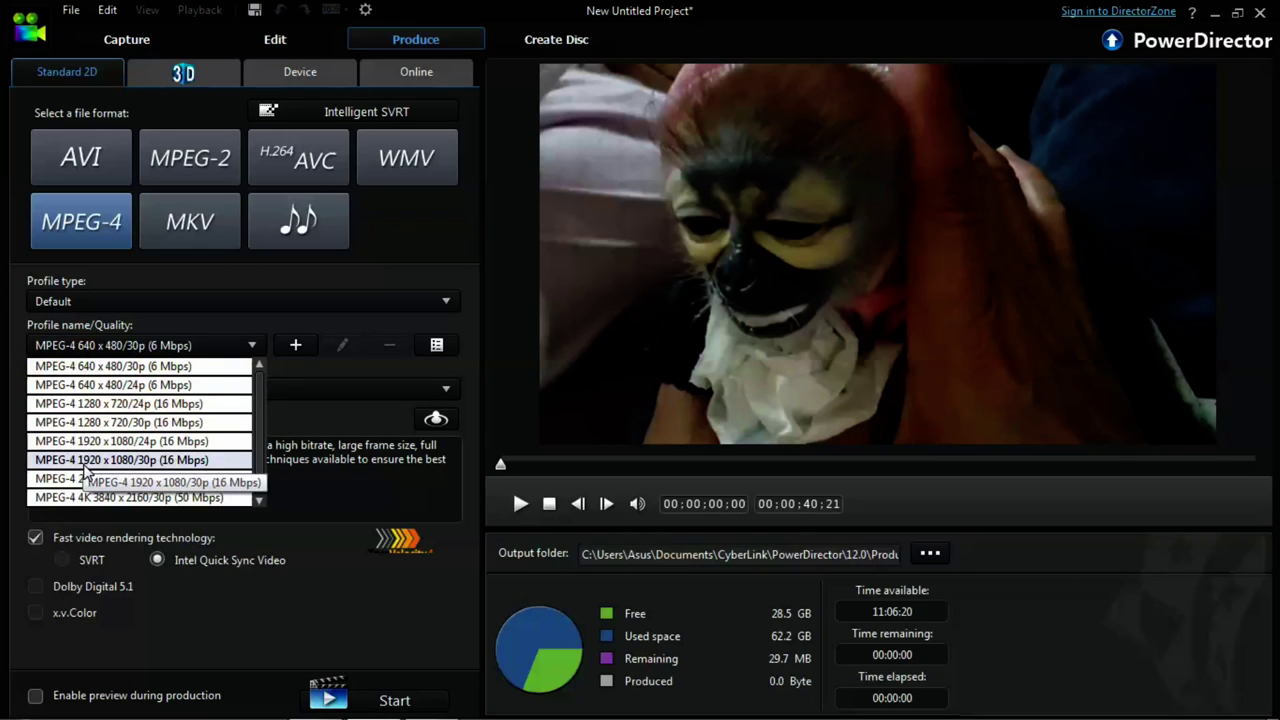
{"action": "left_click", "coordinate": [137, 460]}
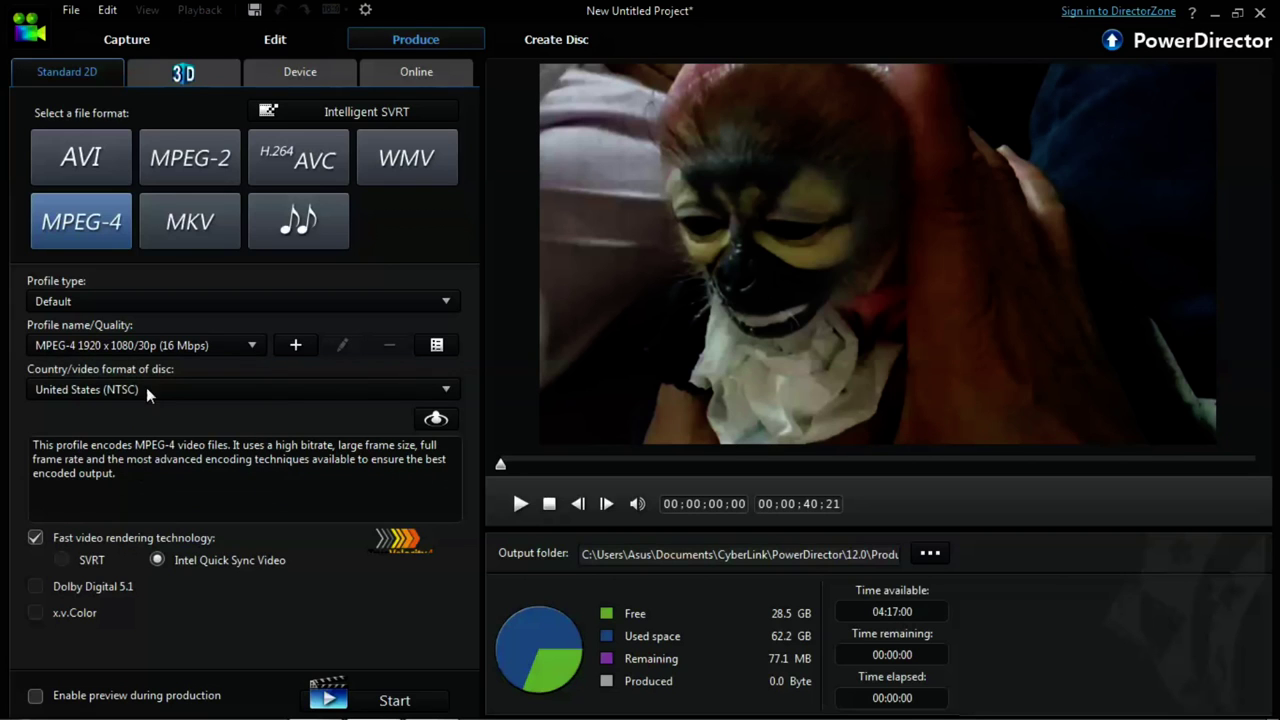
{"action": "left_click", "coordinate": [390, 701]}
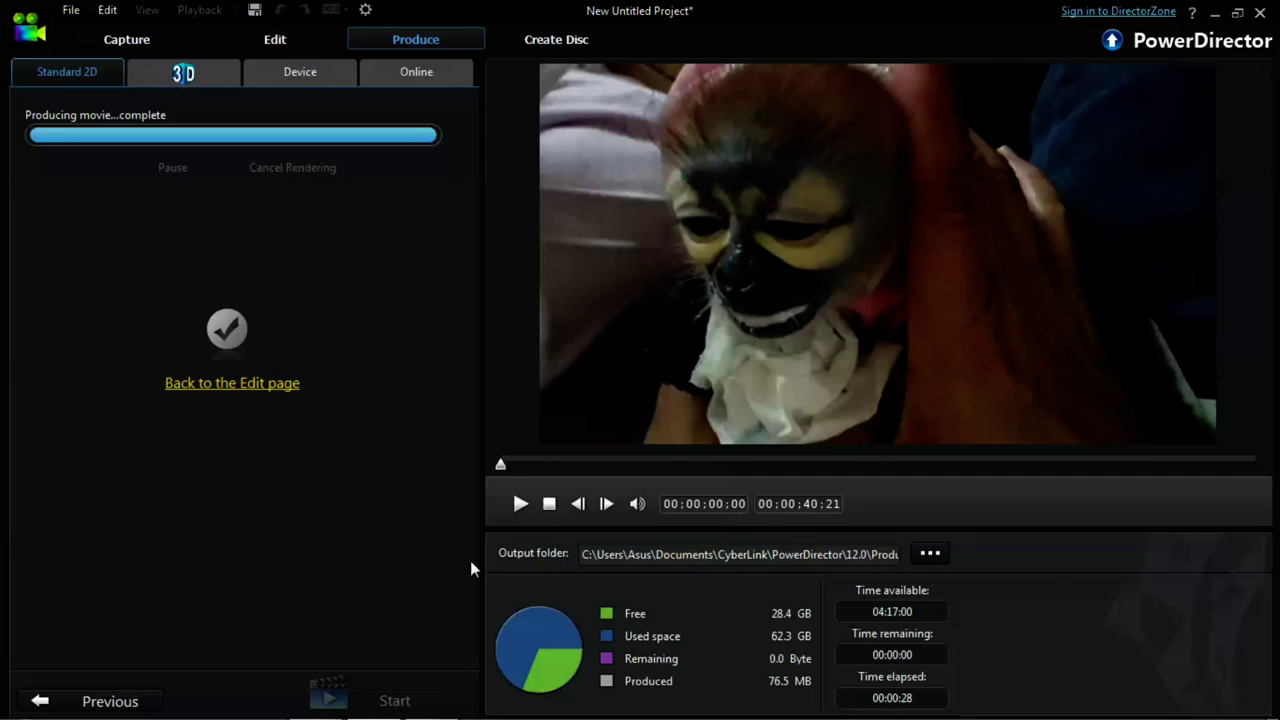
Back in the Chrome window, go to YouTube's video upload page and switch the uploading account.
{"action": "left_click", "coordinate": [316, 701]}
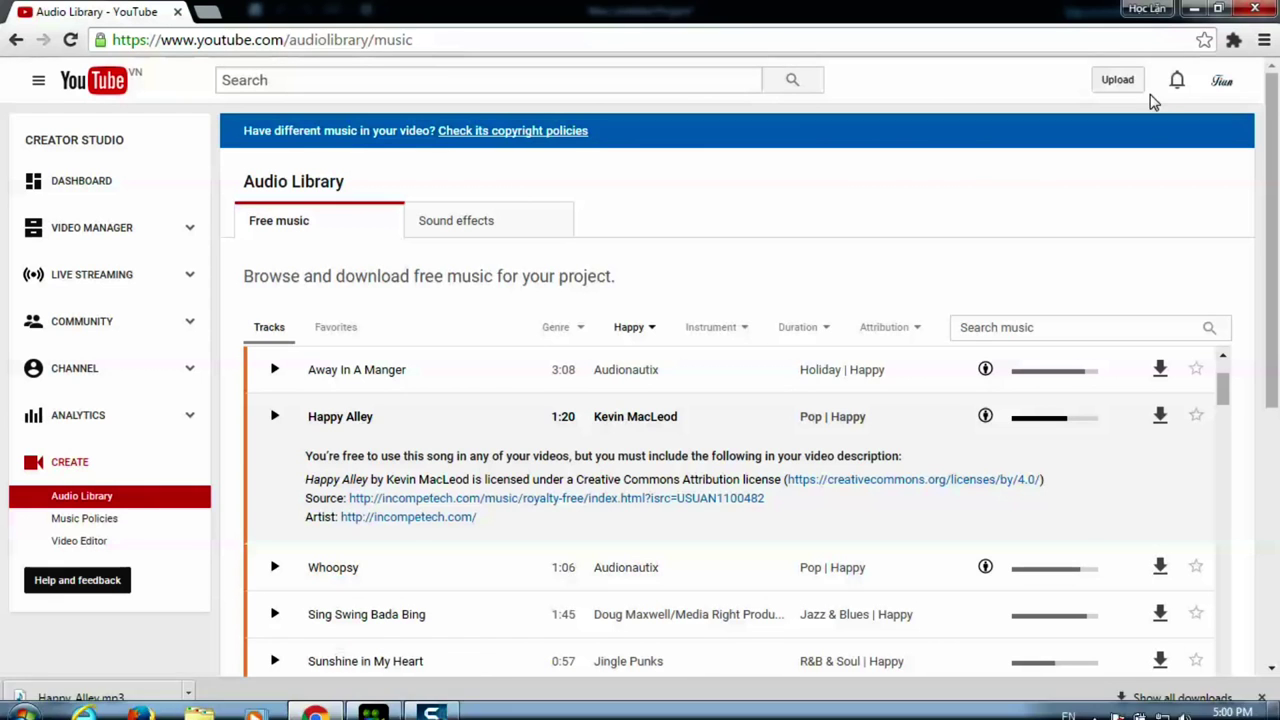
{"action": "left_click", "coordinate": [1218, 84]}
{"action": "left_click", "coordinate": [1112, 82]}
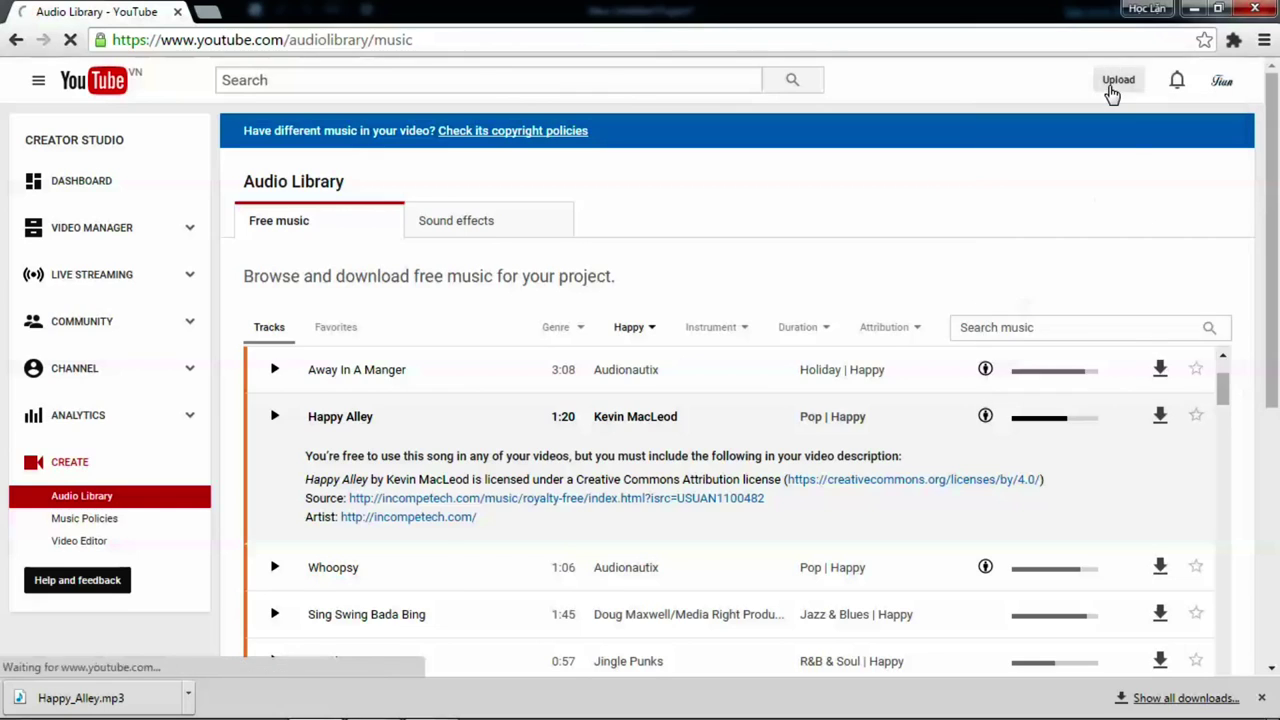
{"action": "left_click", "coordinate": [1222, 80]}
{"action": "left_click", "coordinate": [1088, 330]}
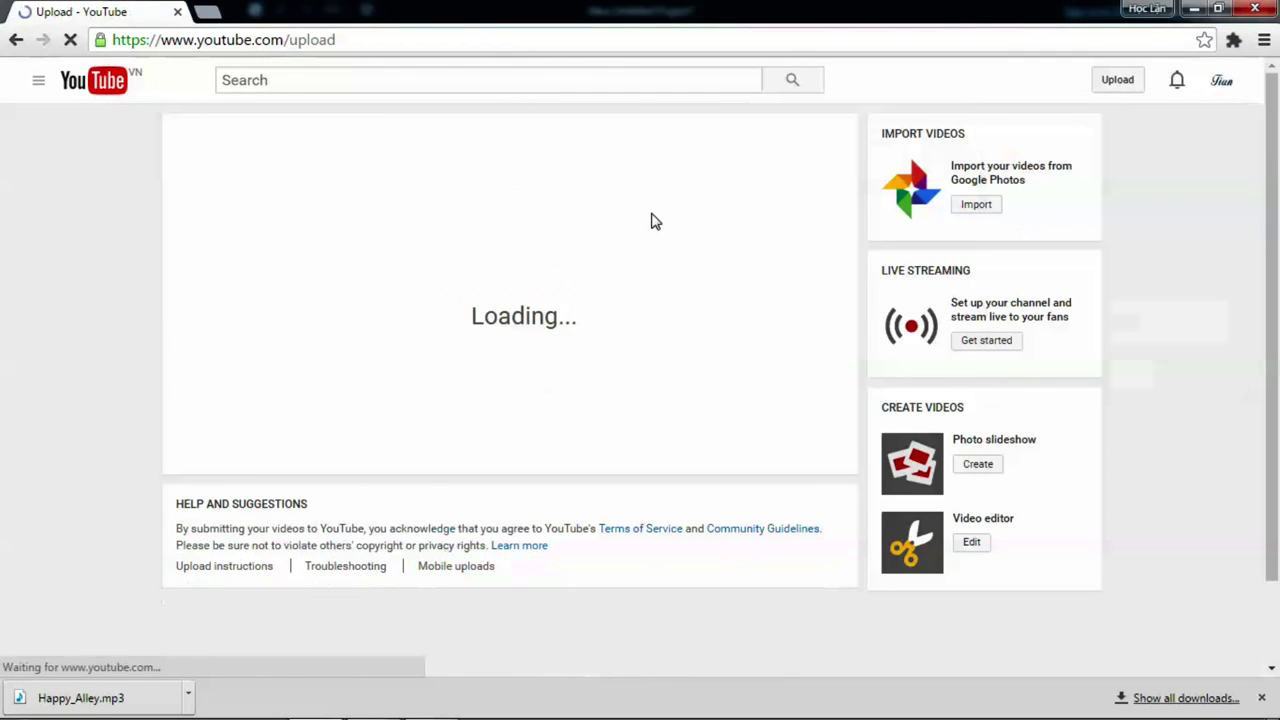